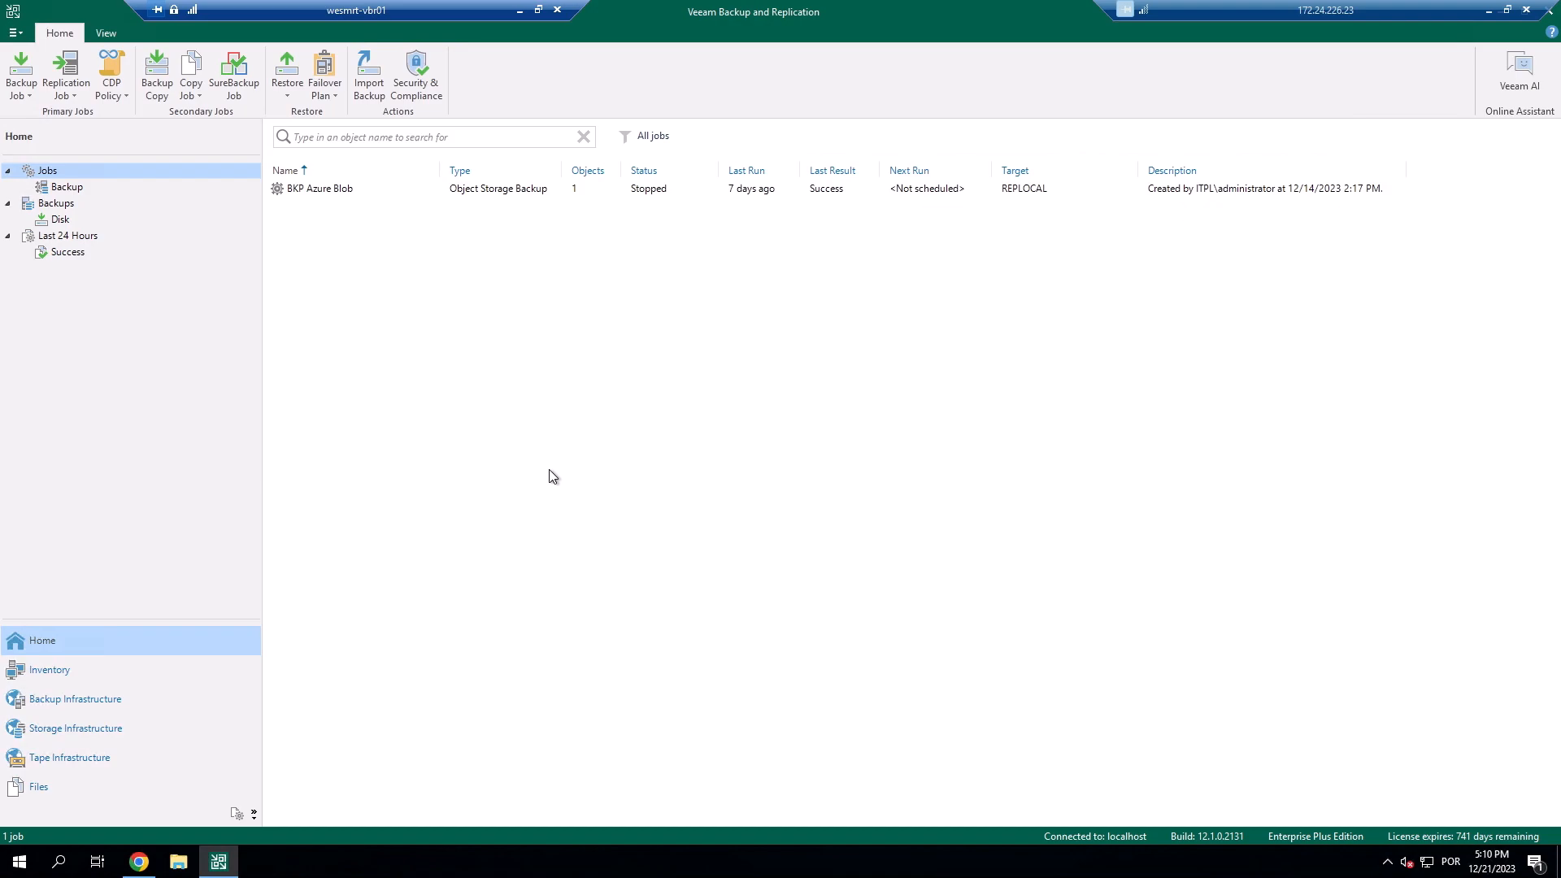
Open Users & Roles from the main menu and inspect both Veeam Backup Administrator entries.
{"action": "left_click", "coordinate": [18, 32]}
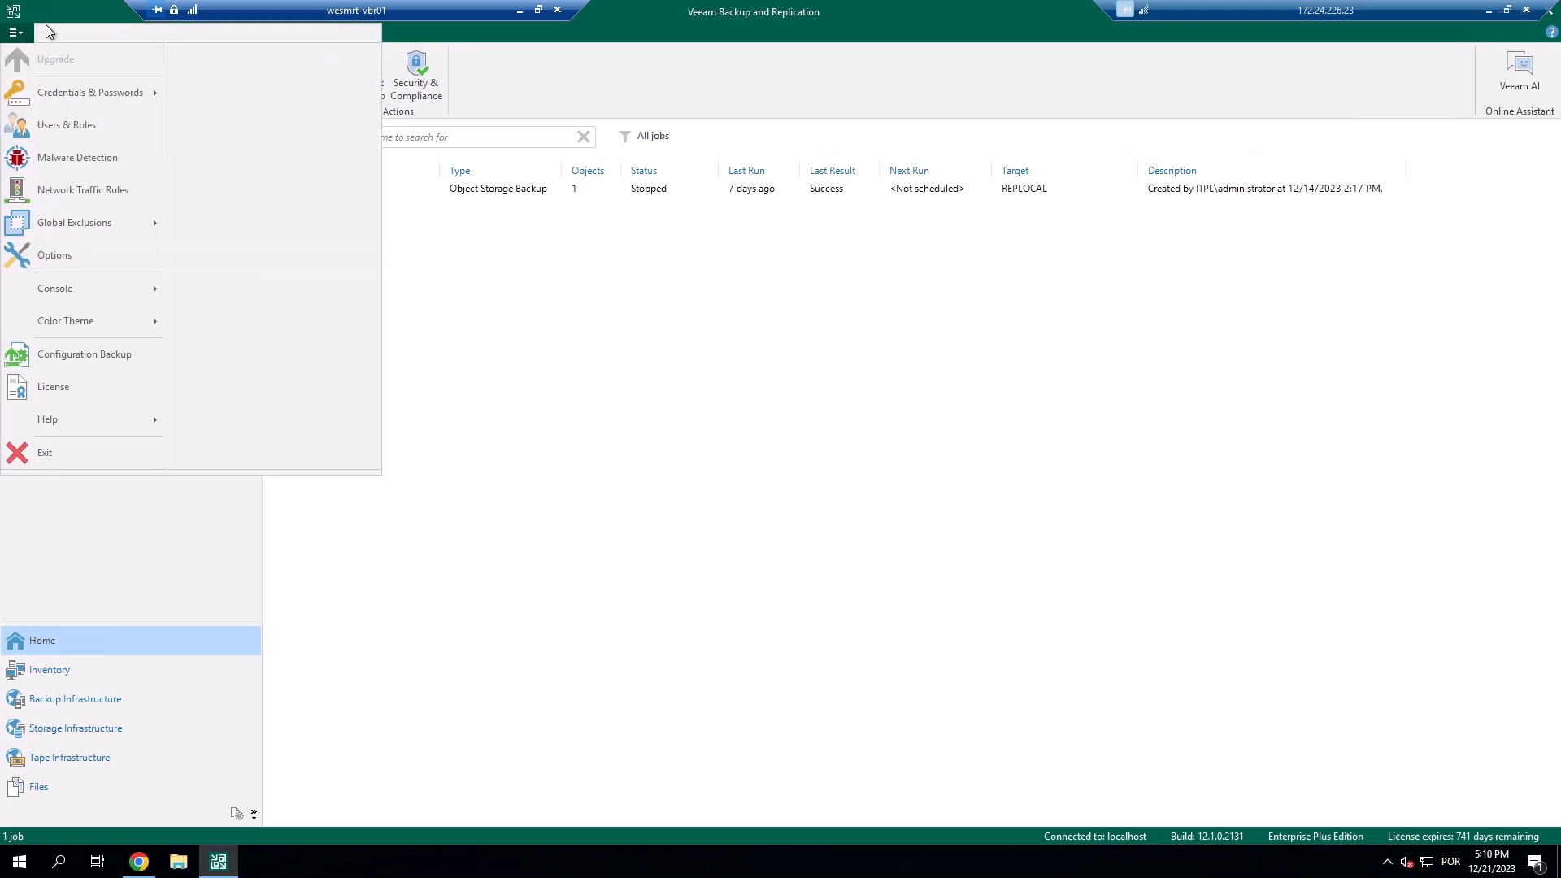
{"action": "left_click", "coordinate": [85, 127]}
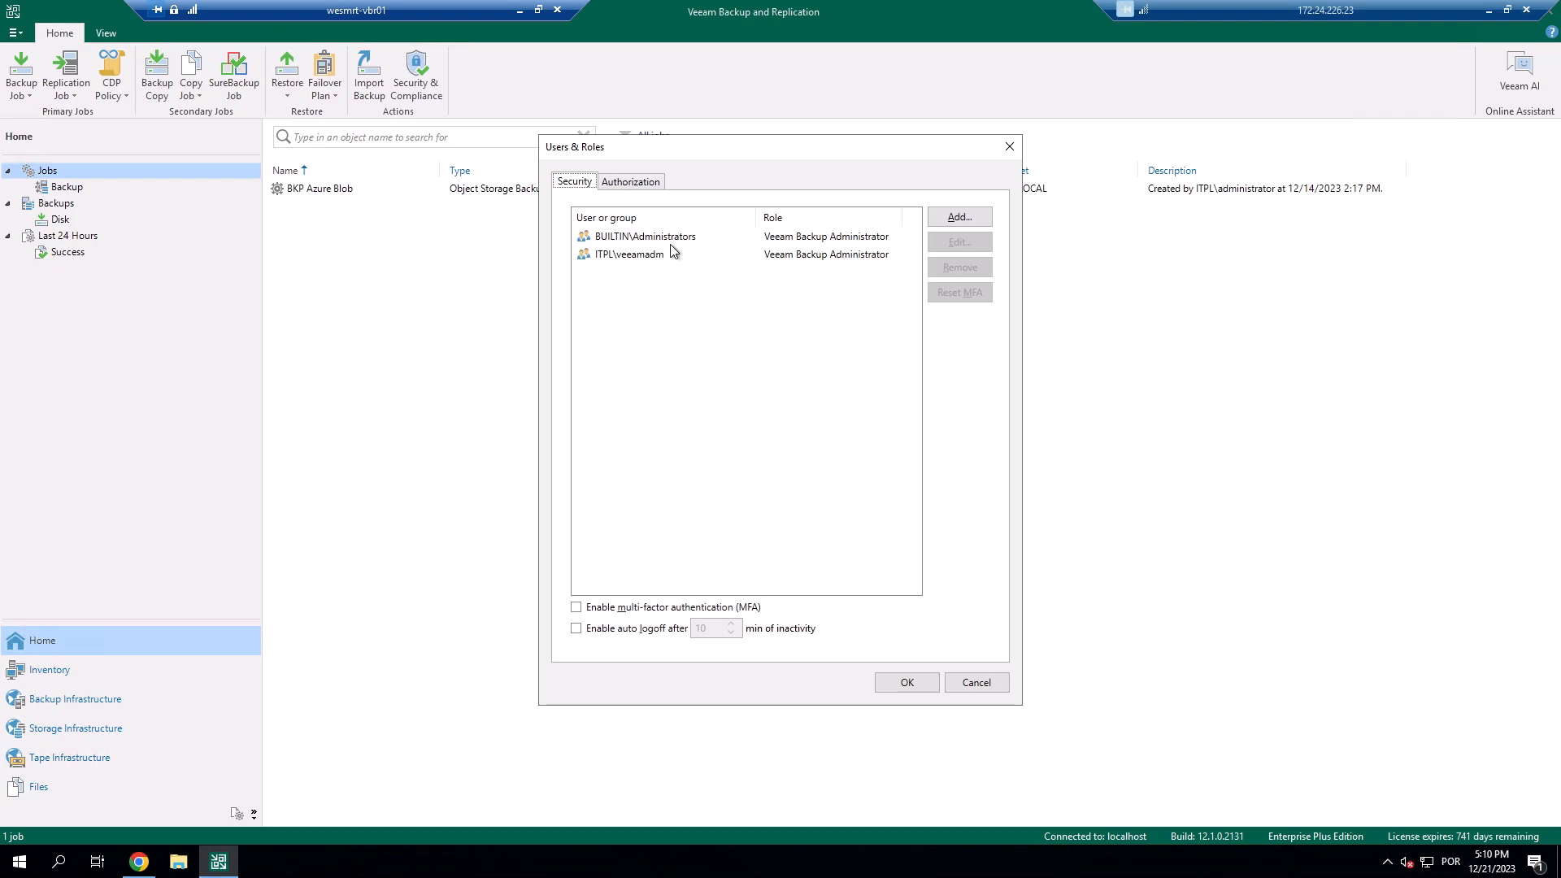
{"action": "left_click", "coordinate": [677, 239]}
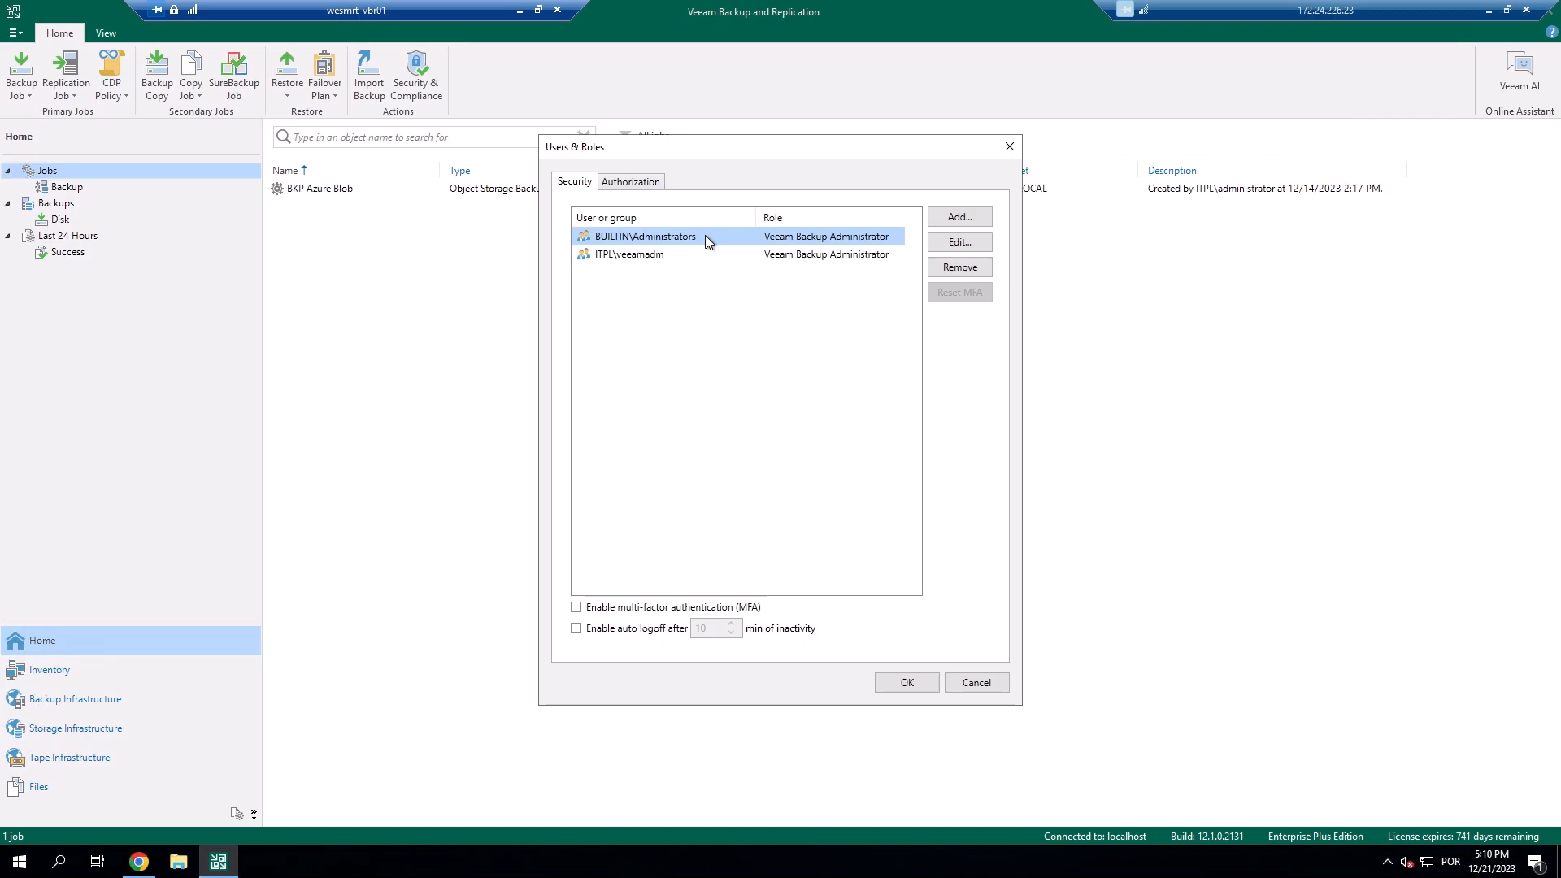
{"action": "left_click", "coordinate": [690, 254]}
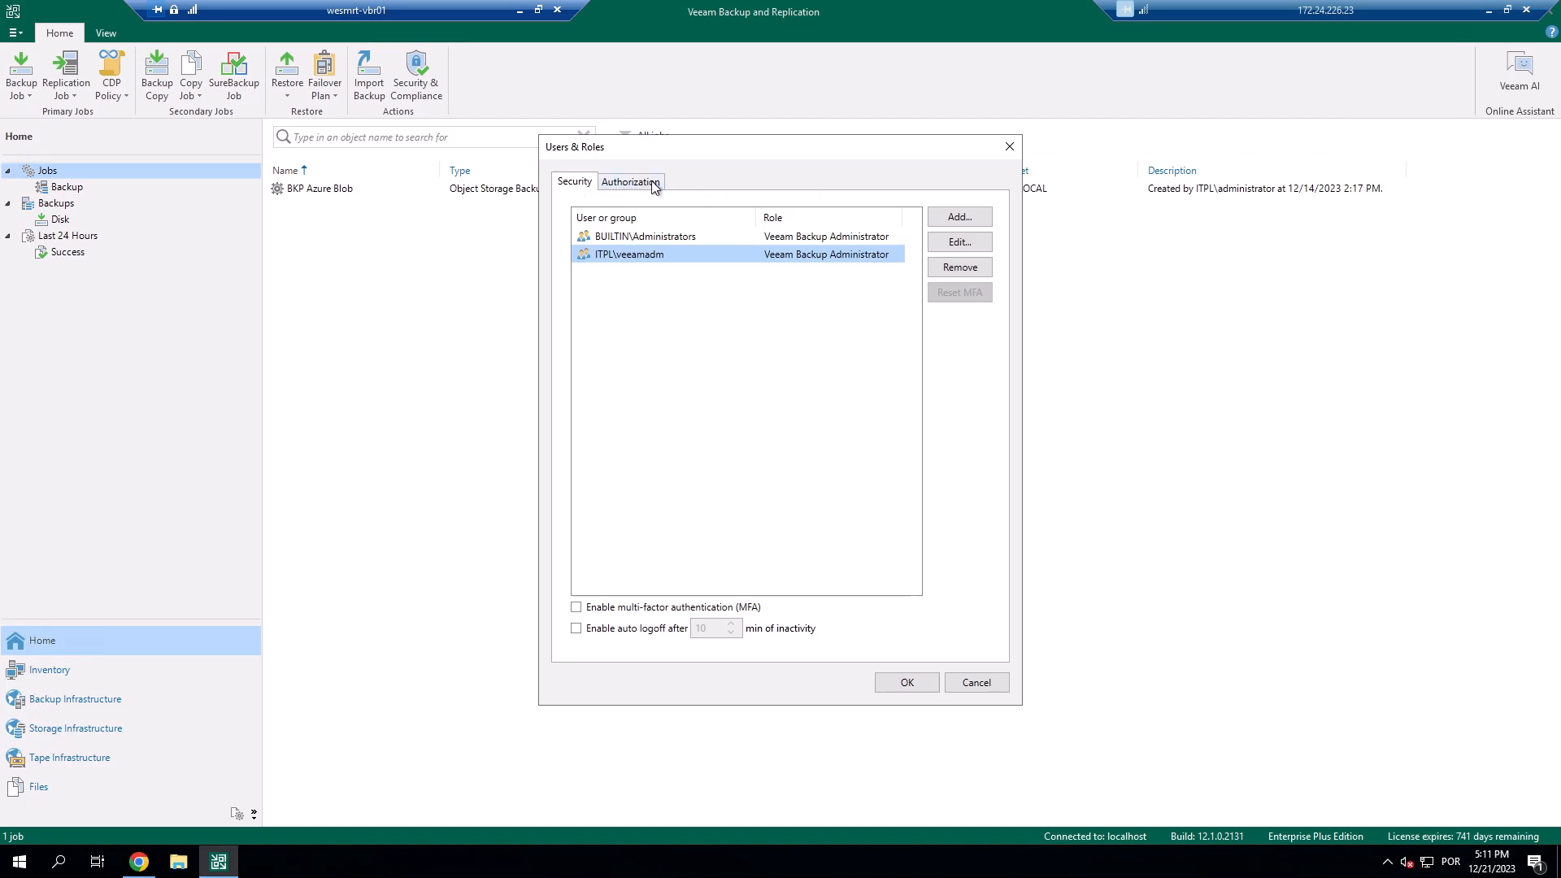
Turn on 'Require additional approval for sensitive operations' with a 7-day auto-reject period and save.
{"action": "left_click", "coordinate": [642, 183]}
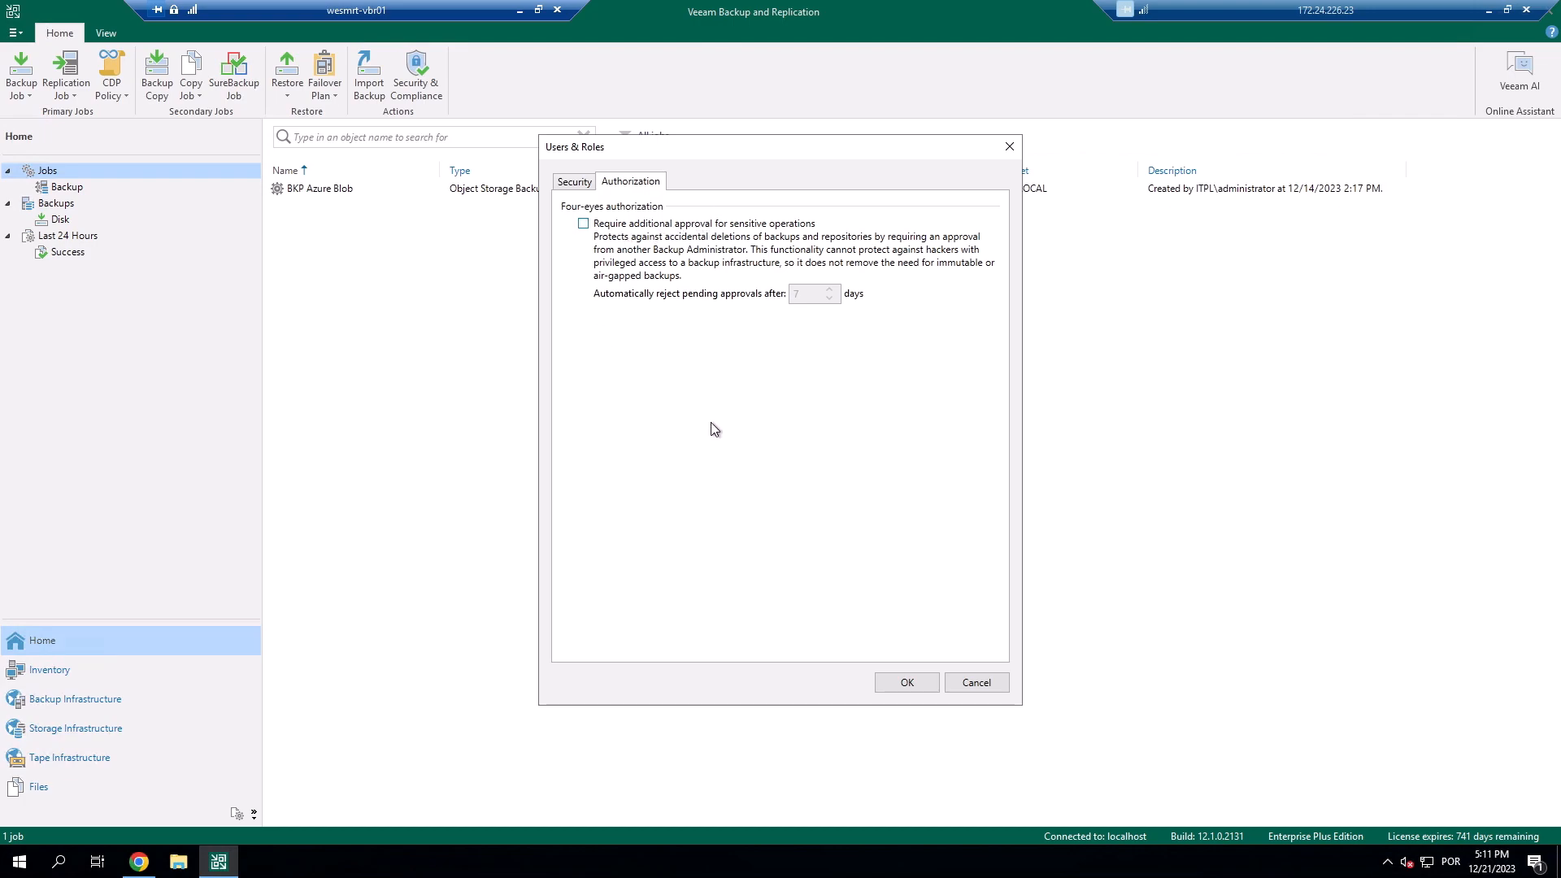
{"action": "left_click", "coordinate": [662, 230]}
{"action": "key", "text": "Tab"}
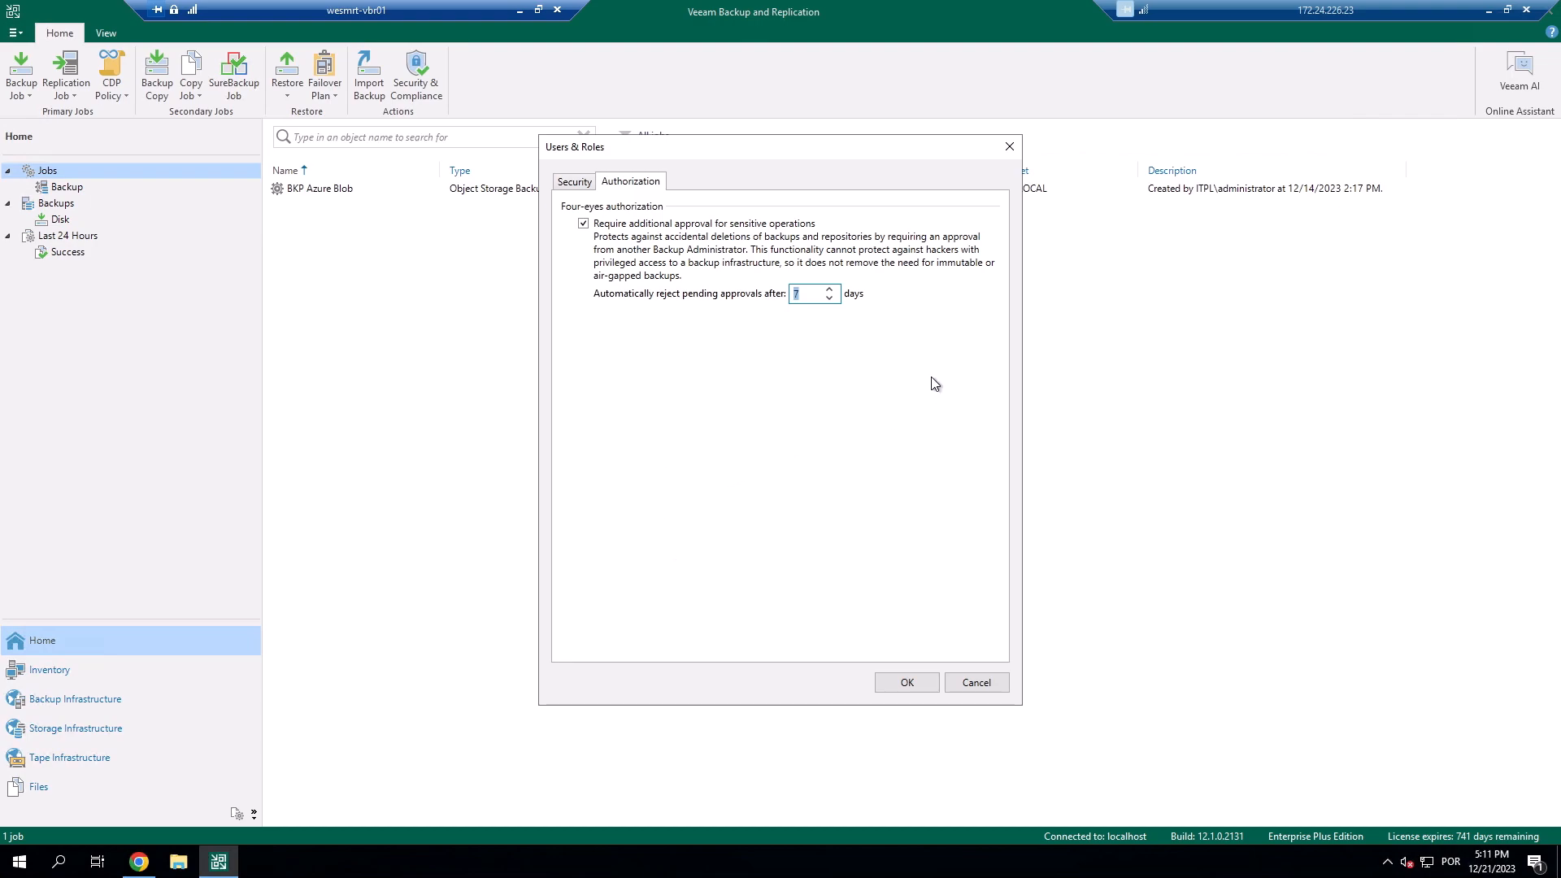
{"action": "left_click", "coordinate": [813, 296]}
{"action": "double_click", "coordinate": [812, 295]}
{"action": "left_click", "coordinate": [809, 294]}
{"action": "left_click", "coordinate": [907, 683]}
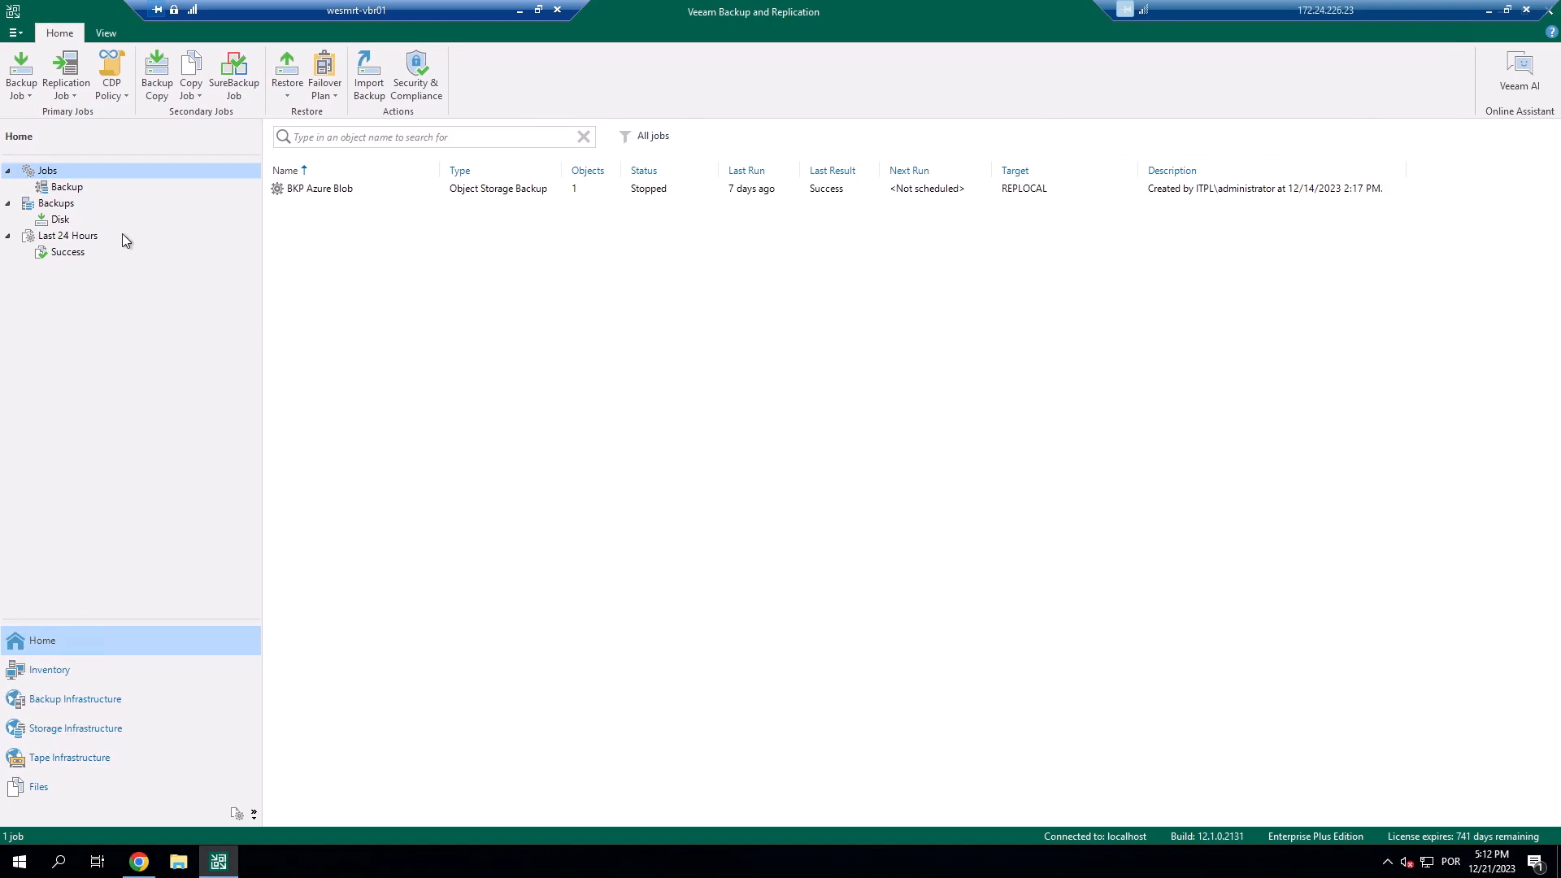
With Backups > Disk selected, enable auto logoff after 10 minutes in Users & Roles and apply.
{"action": "left_click", "coordinate": [62, 221]}
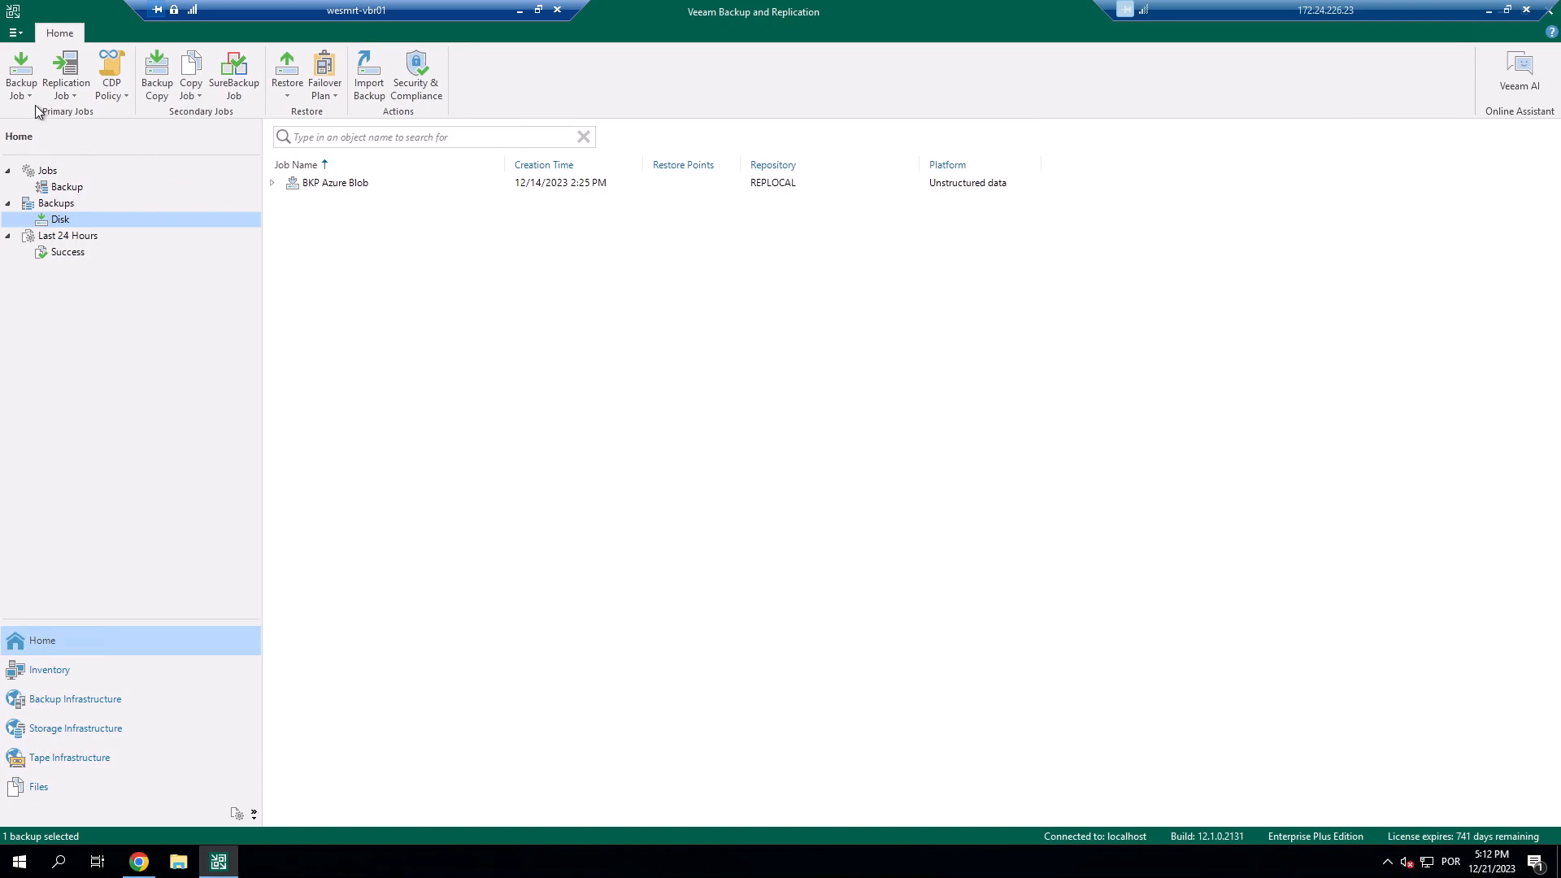
{"action": "left_click", "coordinate": [20, 36]}
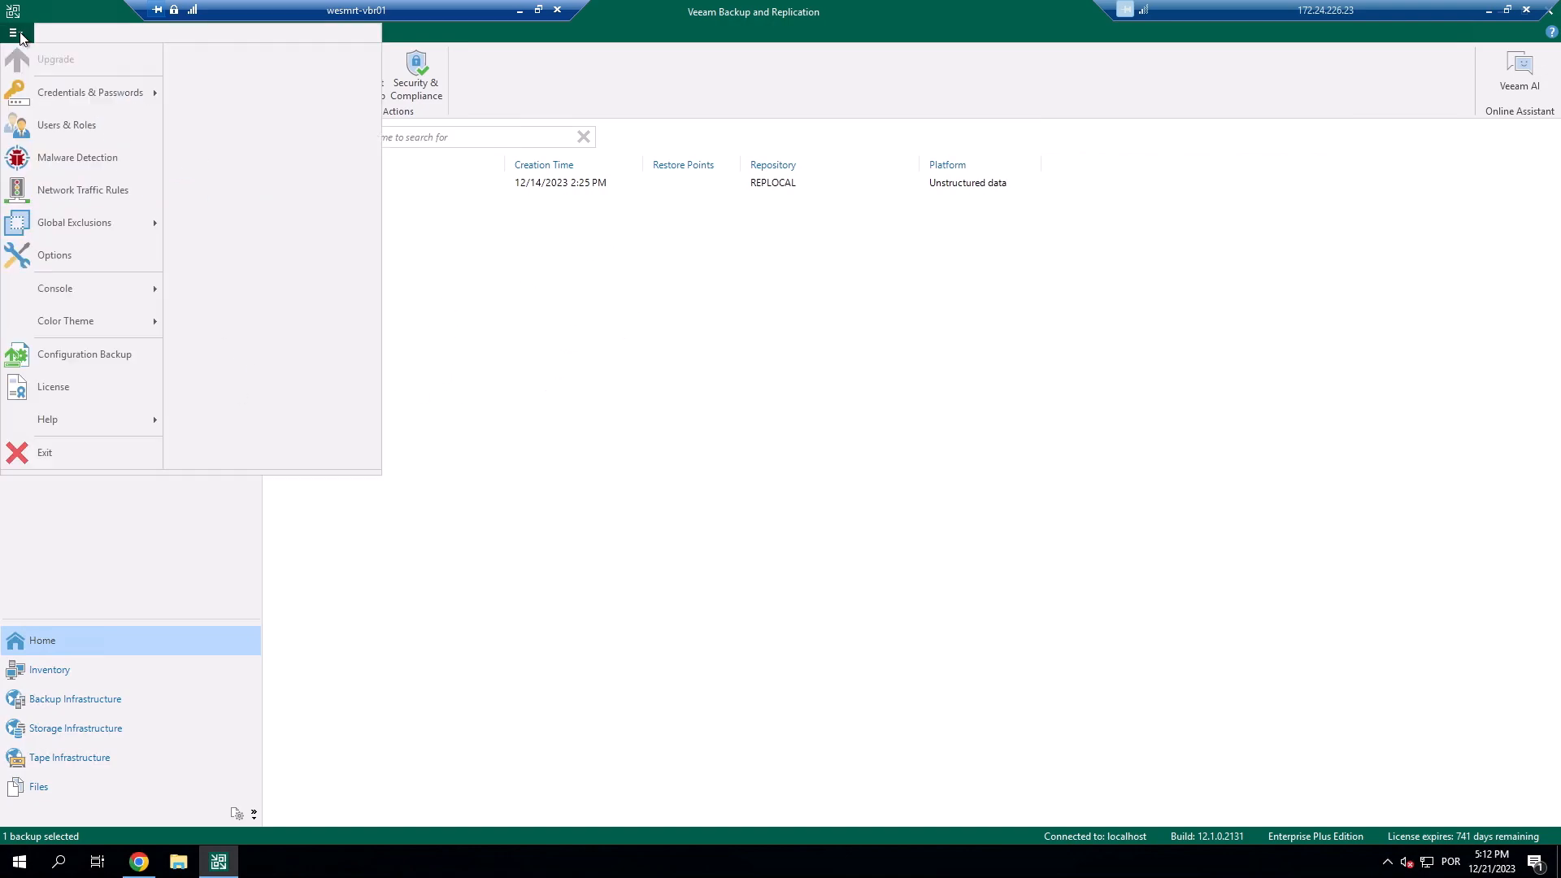
{"action": "left_click", "coordinate": [81, 123]}
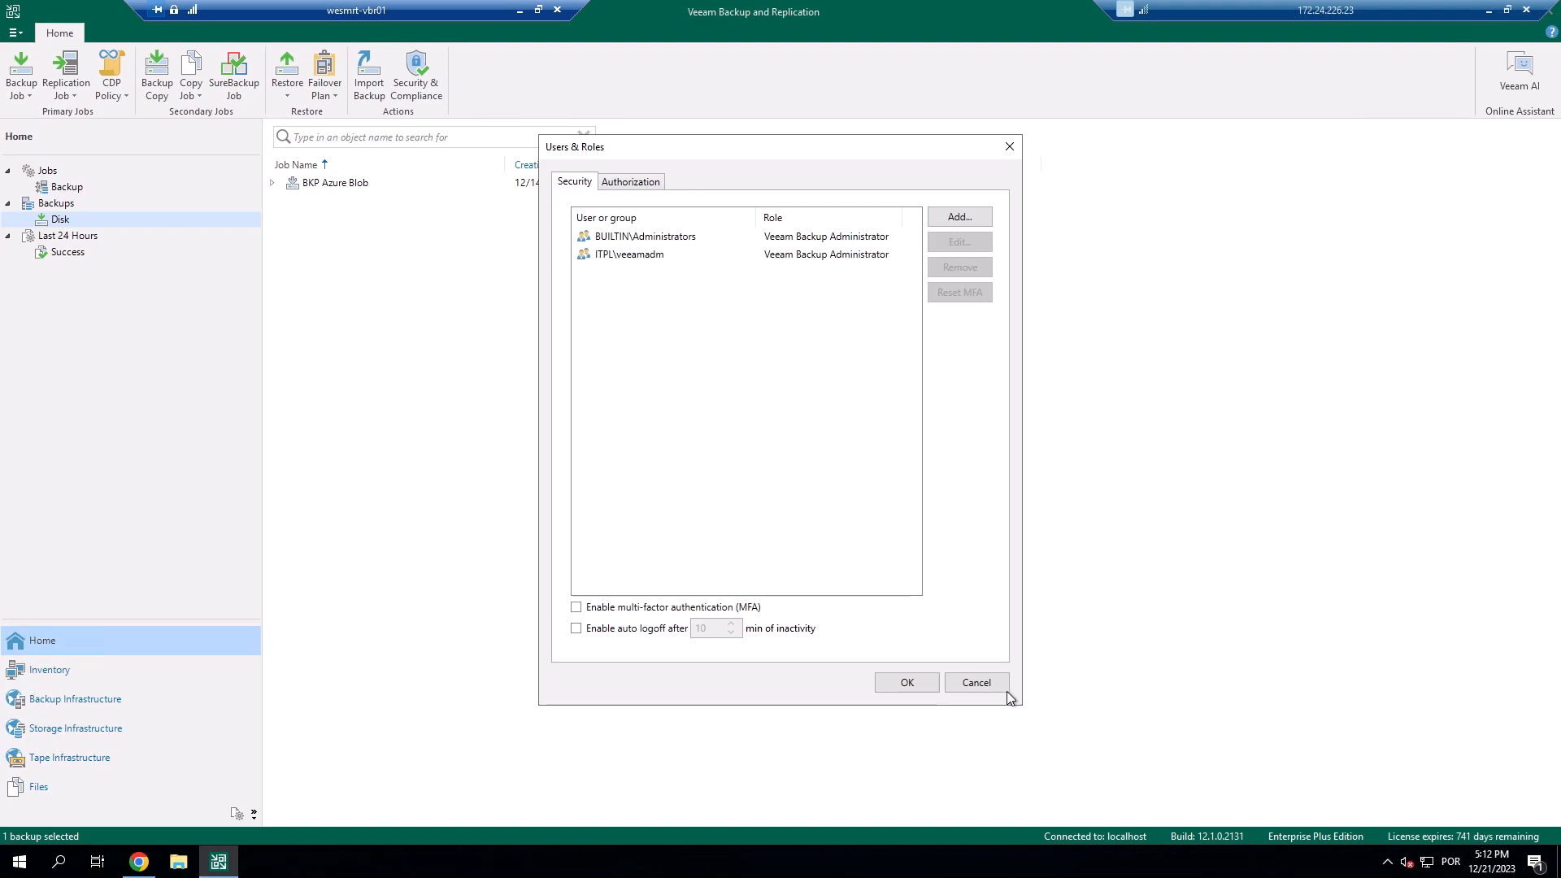
{"action": "left_click_drag", "start_coordinate": [761, 154], "coordinate": [739, 141]}
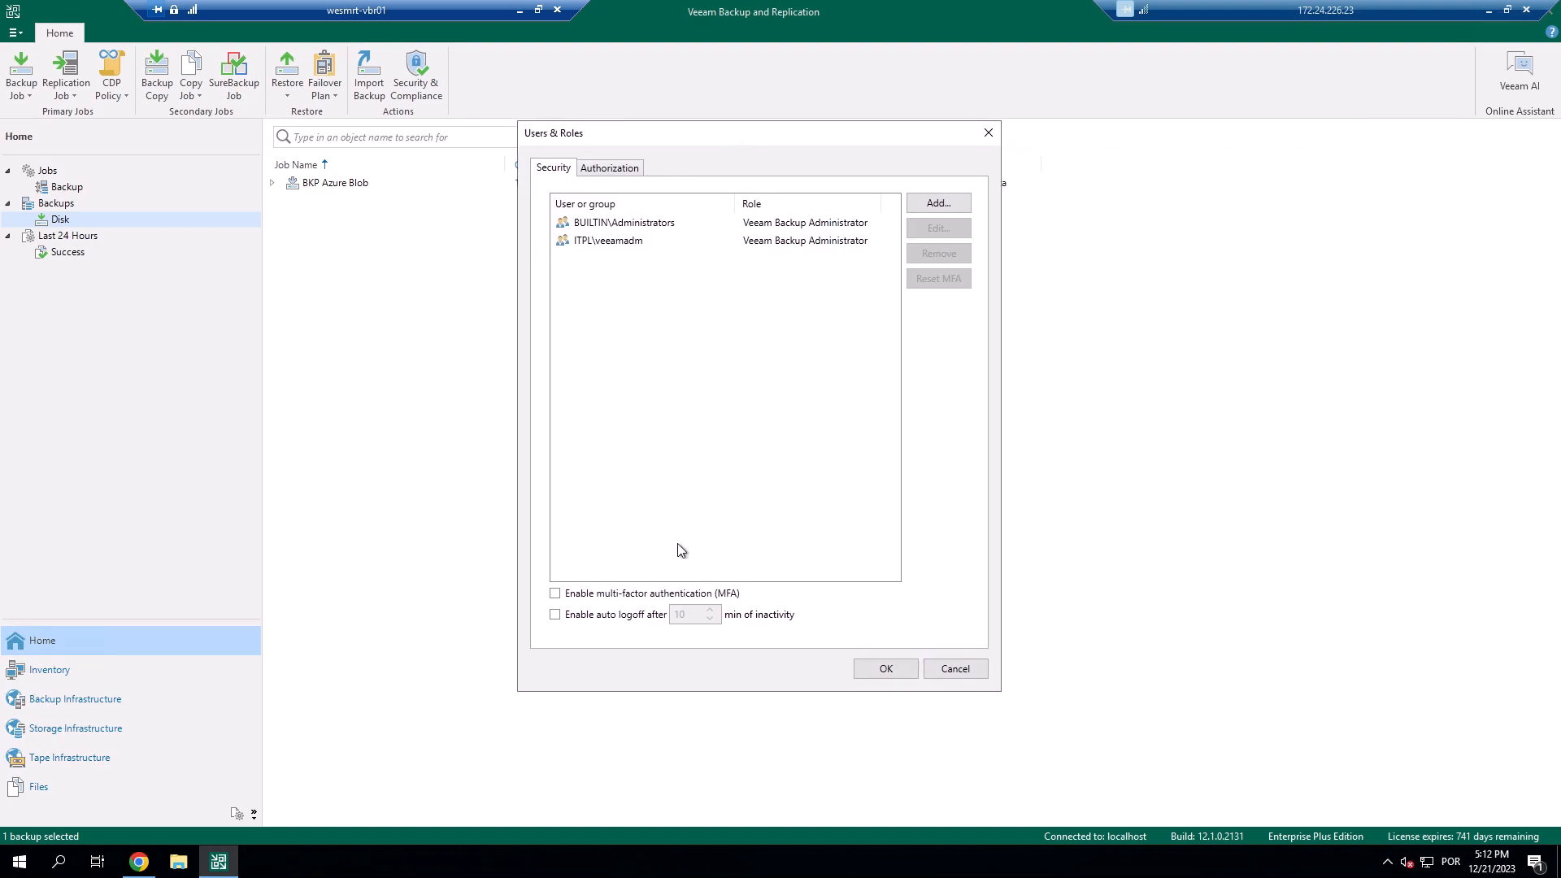
{"action": "left_click", "coordinate": [611, 620]}
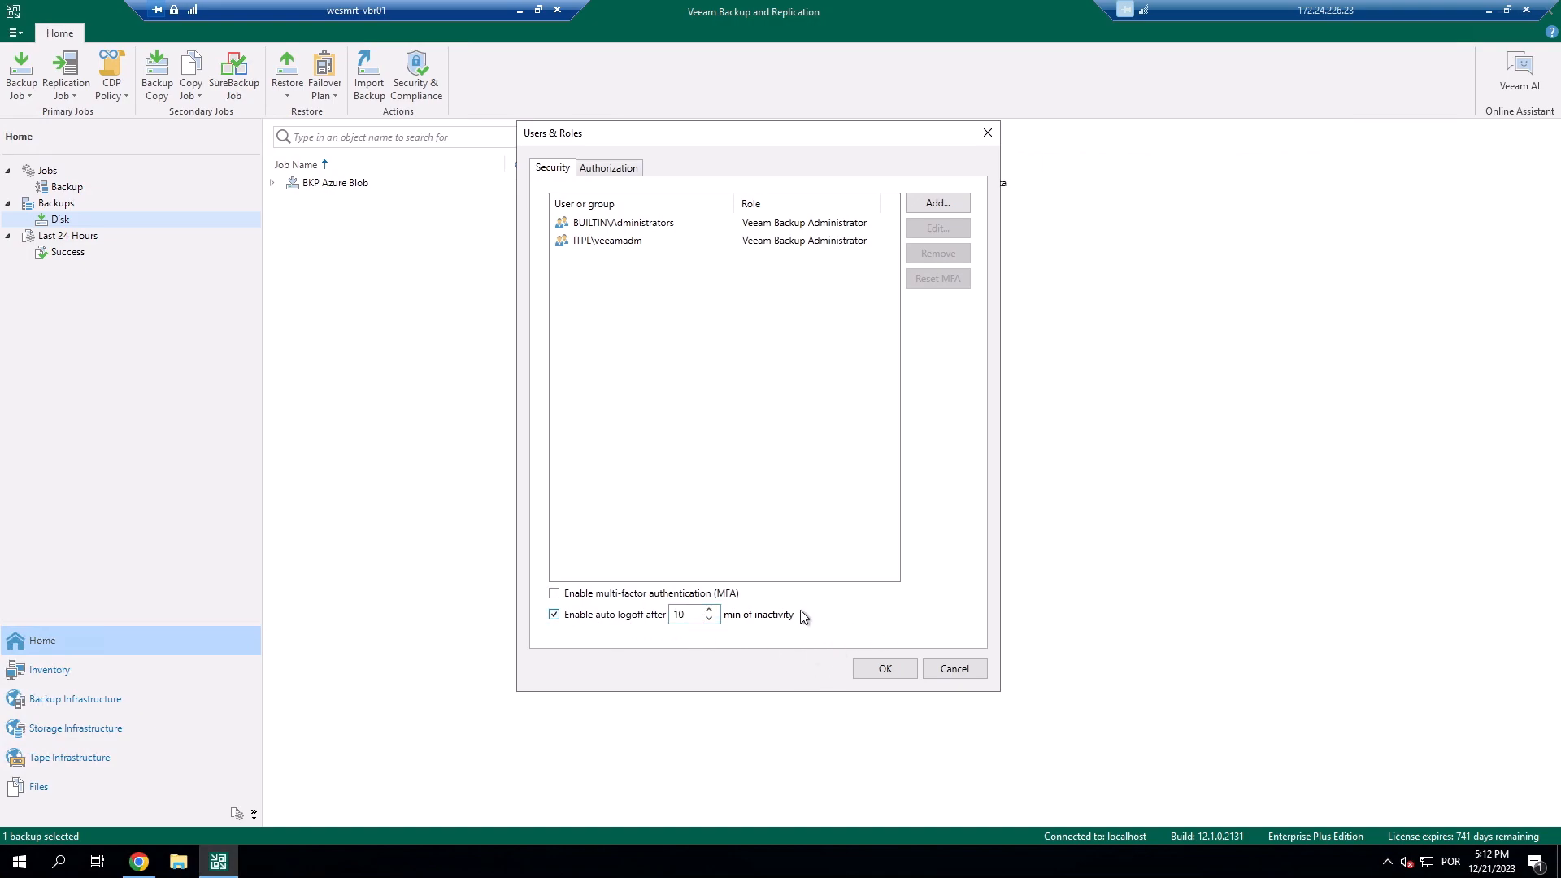
{"action": "left_click", "coordinate": [884, 670]}
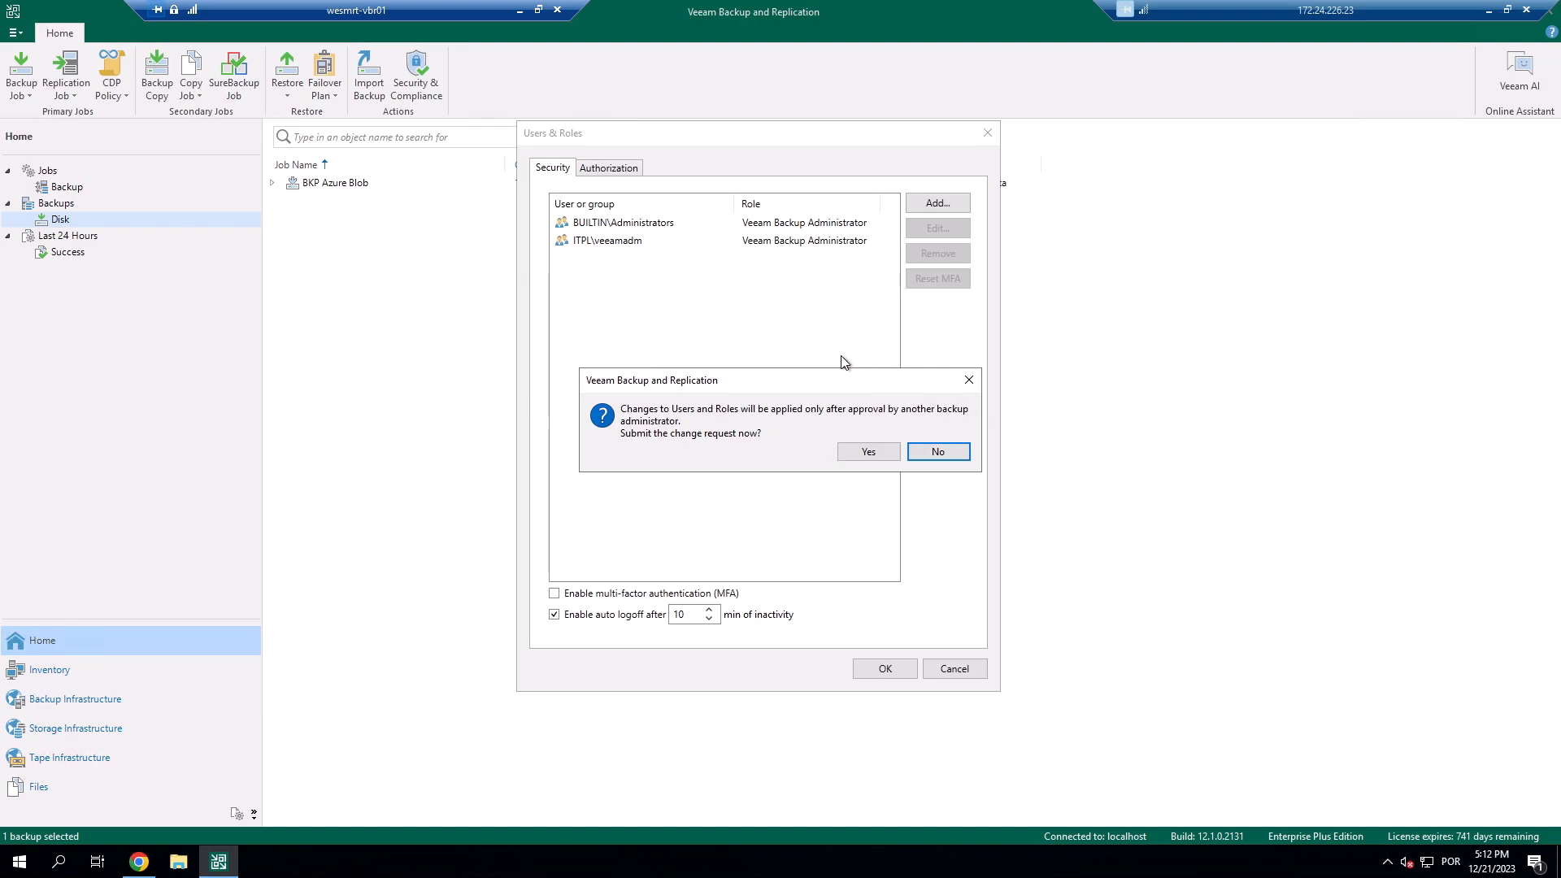
Submit the auto logoff change for approval and widen the Event column under Pending approvals.
{"action": "left_click", "coordinate": [865, 450]}
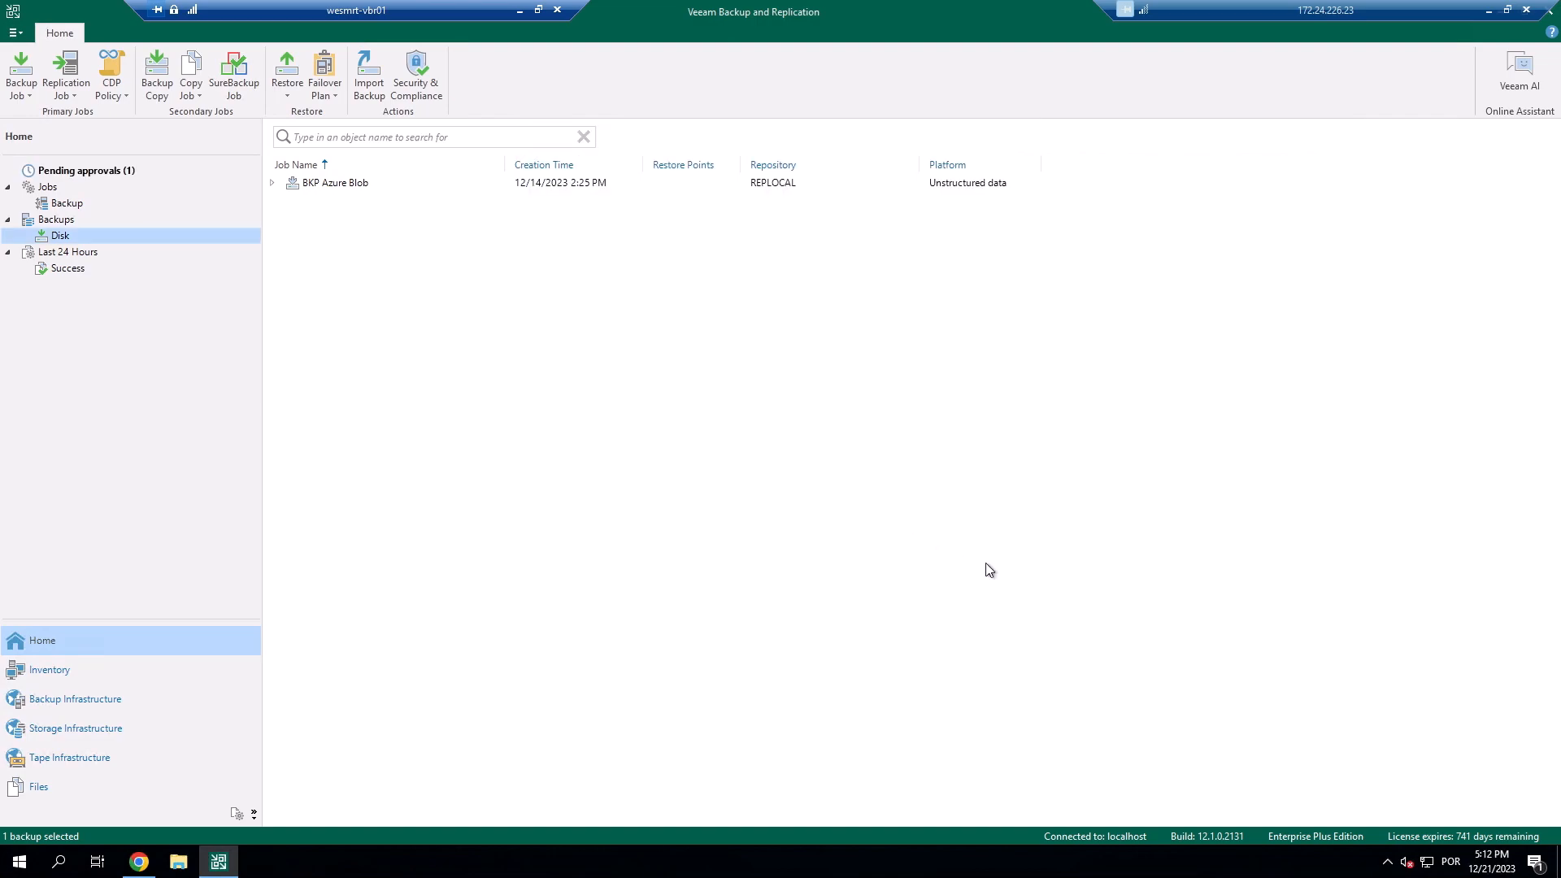
{"action": "left_click", "coordinate": [106, 172]}
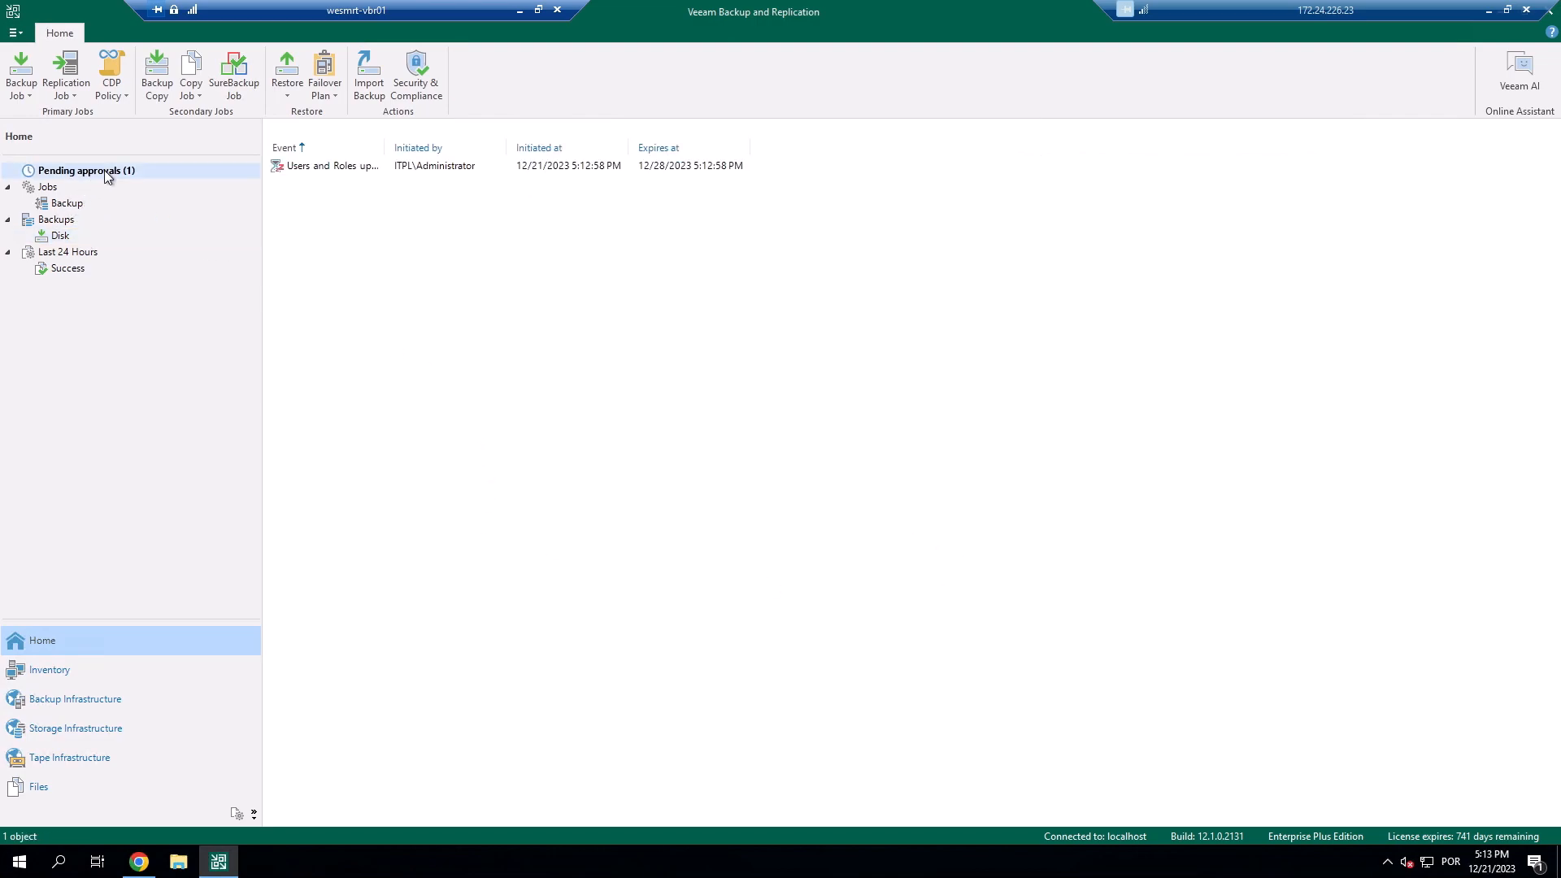
{"action": "left_click", "coordinate": [369, 169]}
{"action": "left_click_drag", "start_coordinate": [508, 150], "coordinate": [498, 152]}
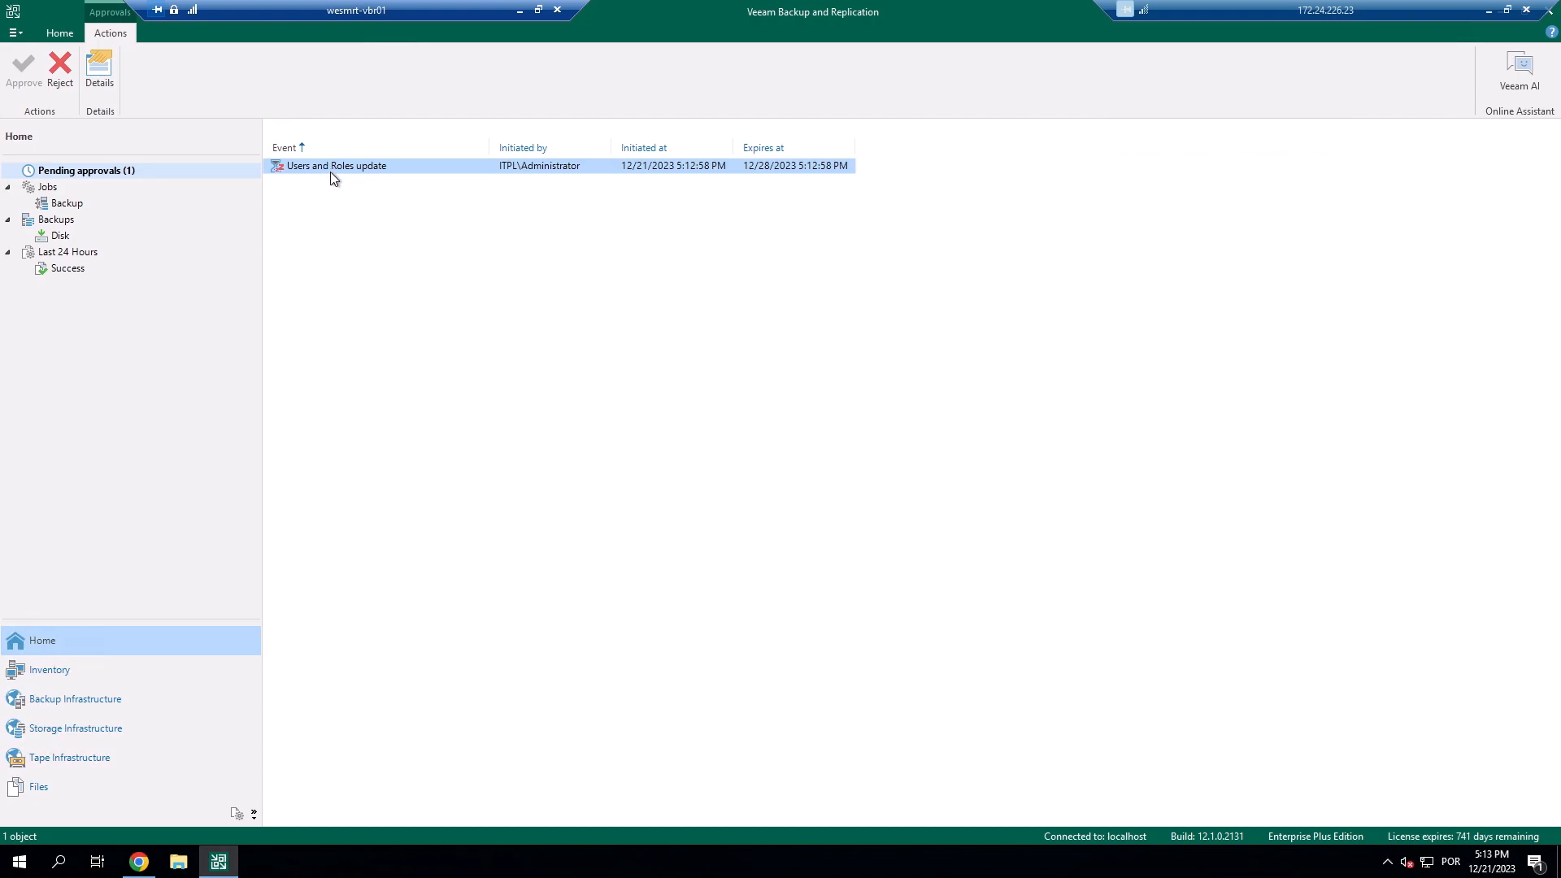
Review the Users and Roles update request details, including its initiator, then close them.
{"action": "double_click", "coordinate": [394, 171]}
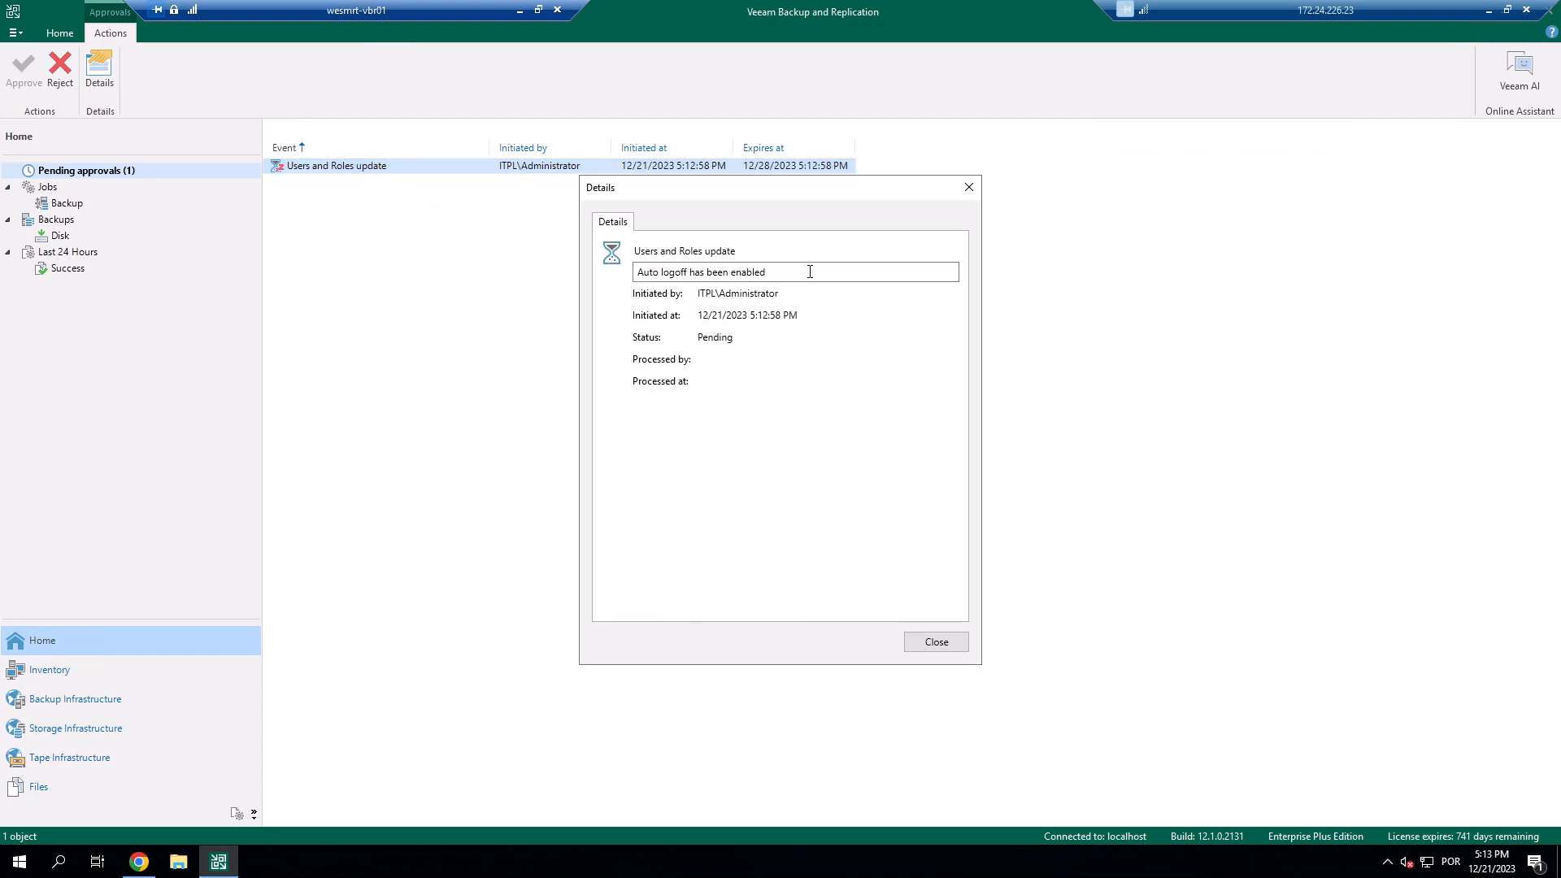
{"action": "key", "text": "ctrl+a"}
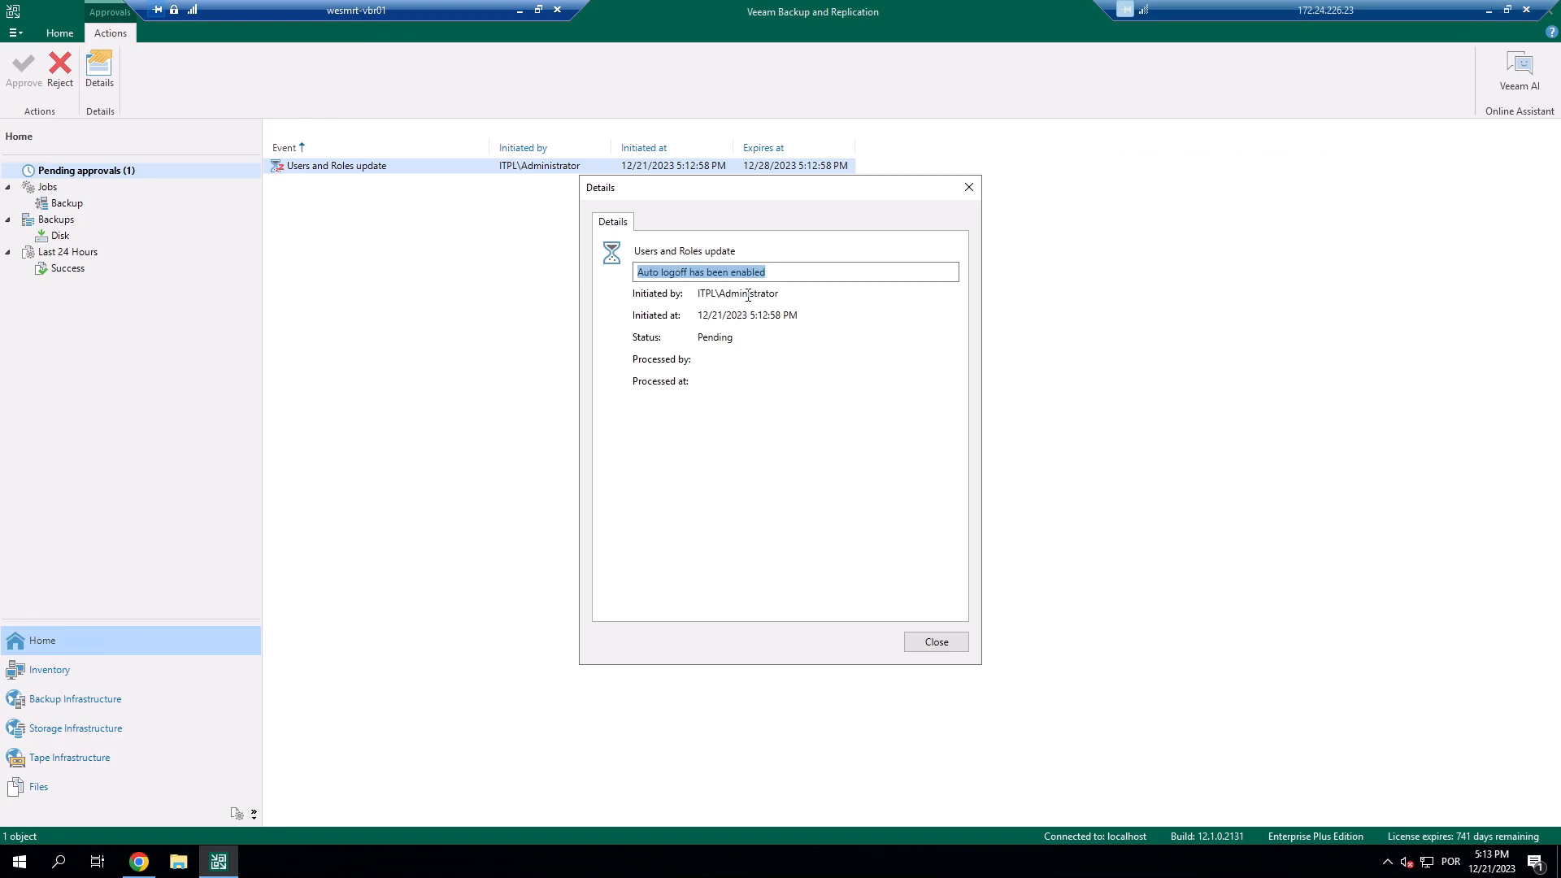
{"action": "double_click", "coordinate": [724, 296]}
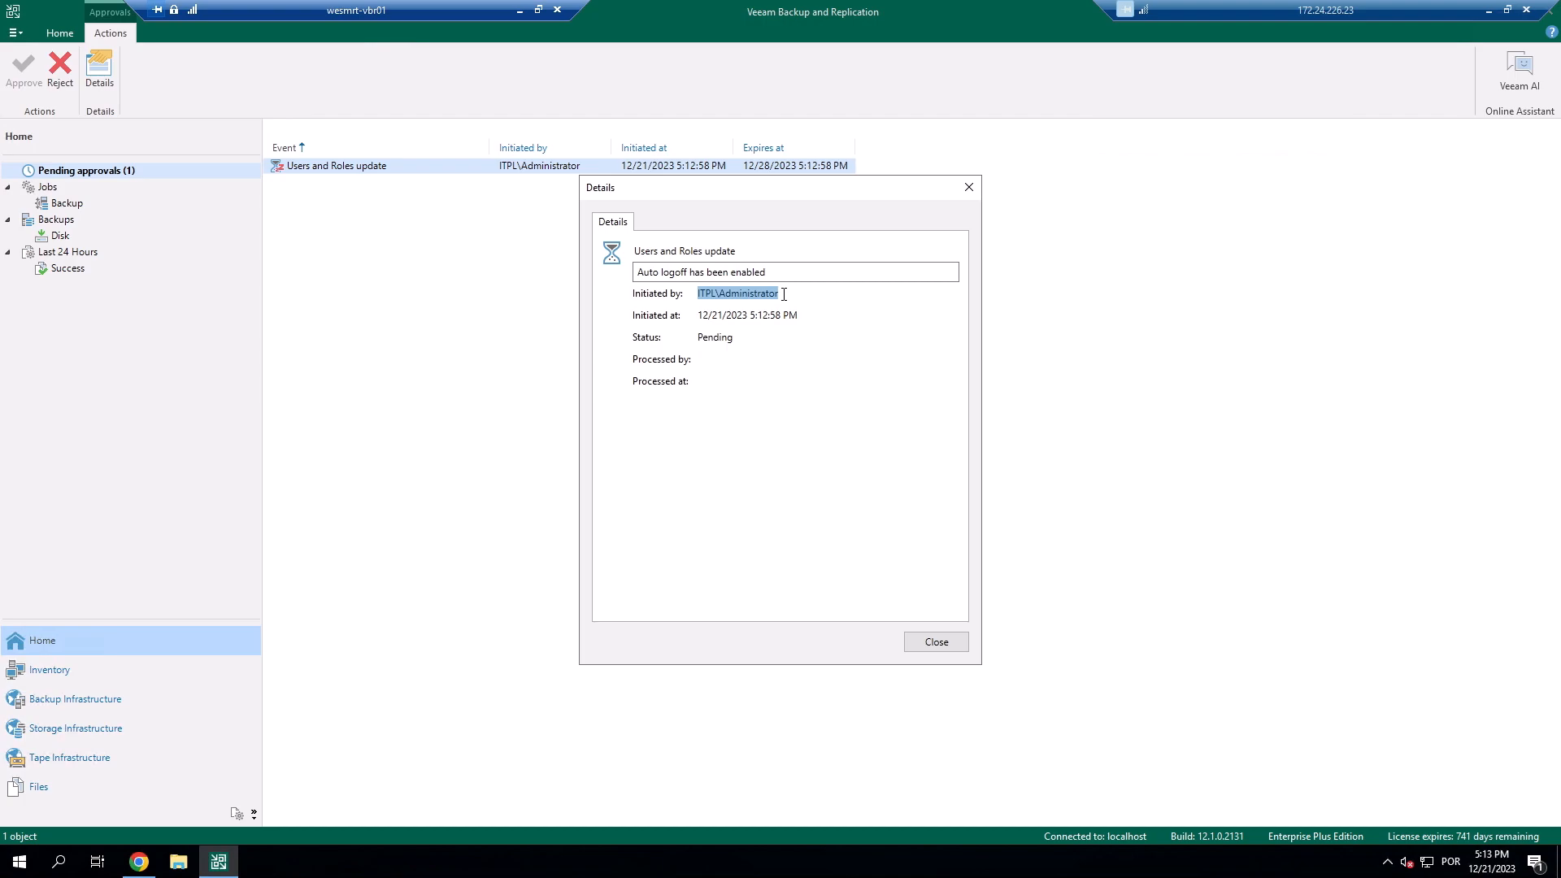
{"action": "left_click", "coordinate": [783, 295]}
{"action": "double_click", "coordinate": [746, 295]}
{"action": "left_click", "coordinate": [710, 336]}
{"action": "left_click", "coordinate": [936, 642]}
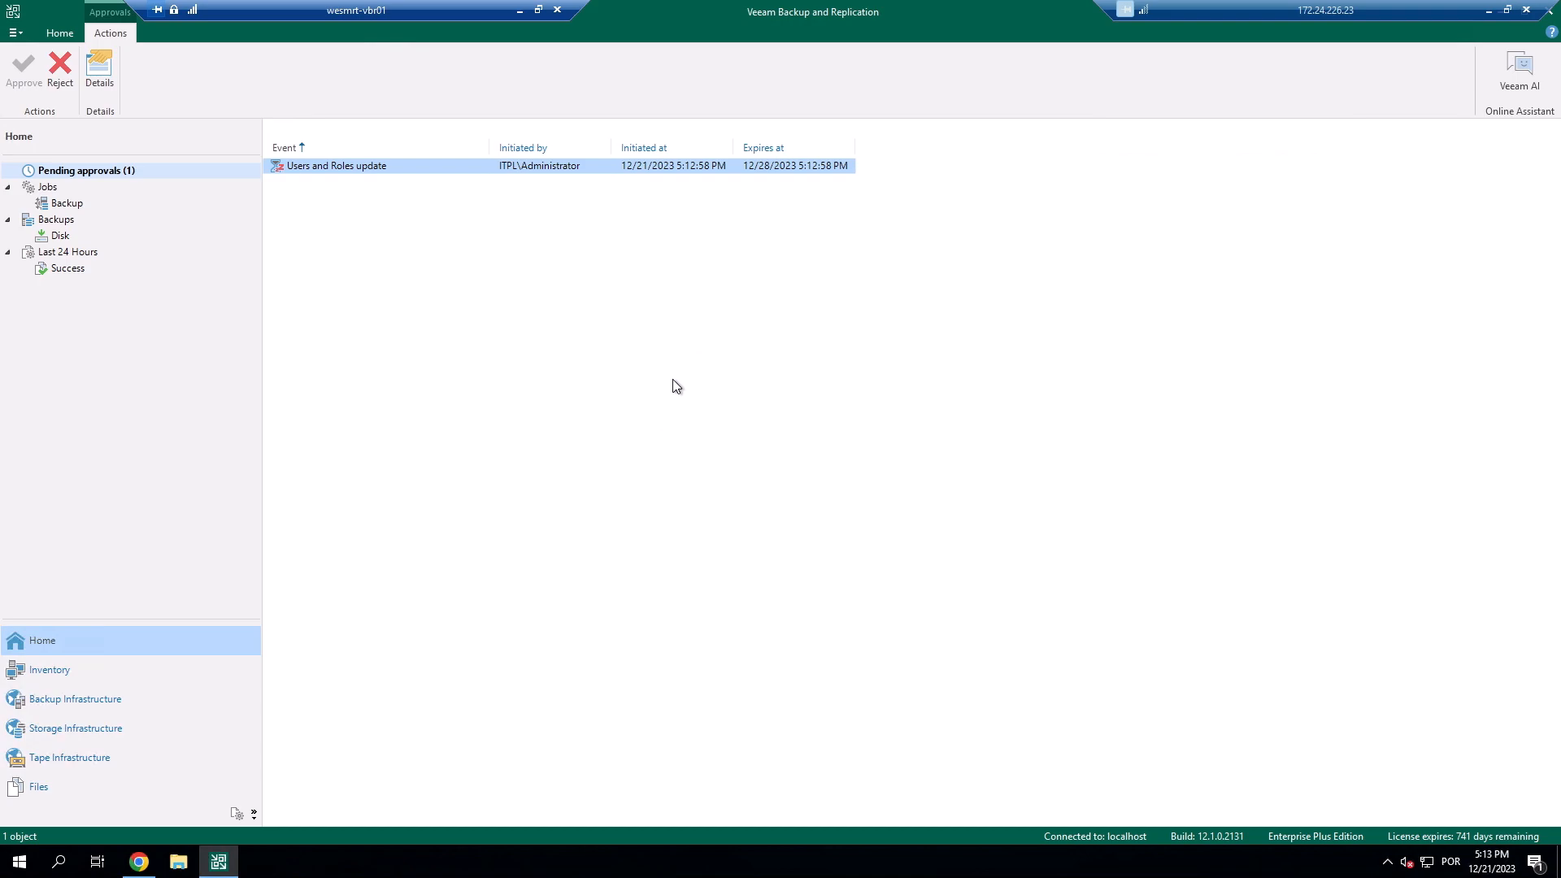
{"action": "left_click", "coordinate": [642, 359]}
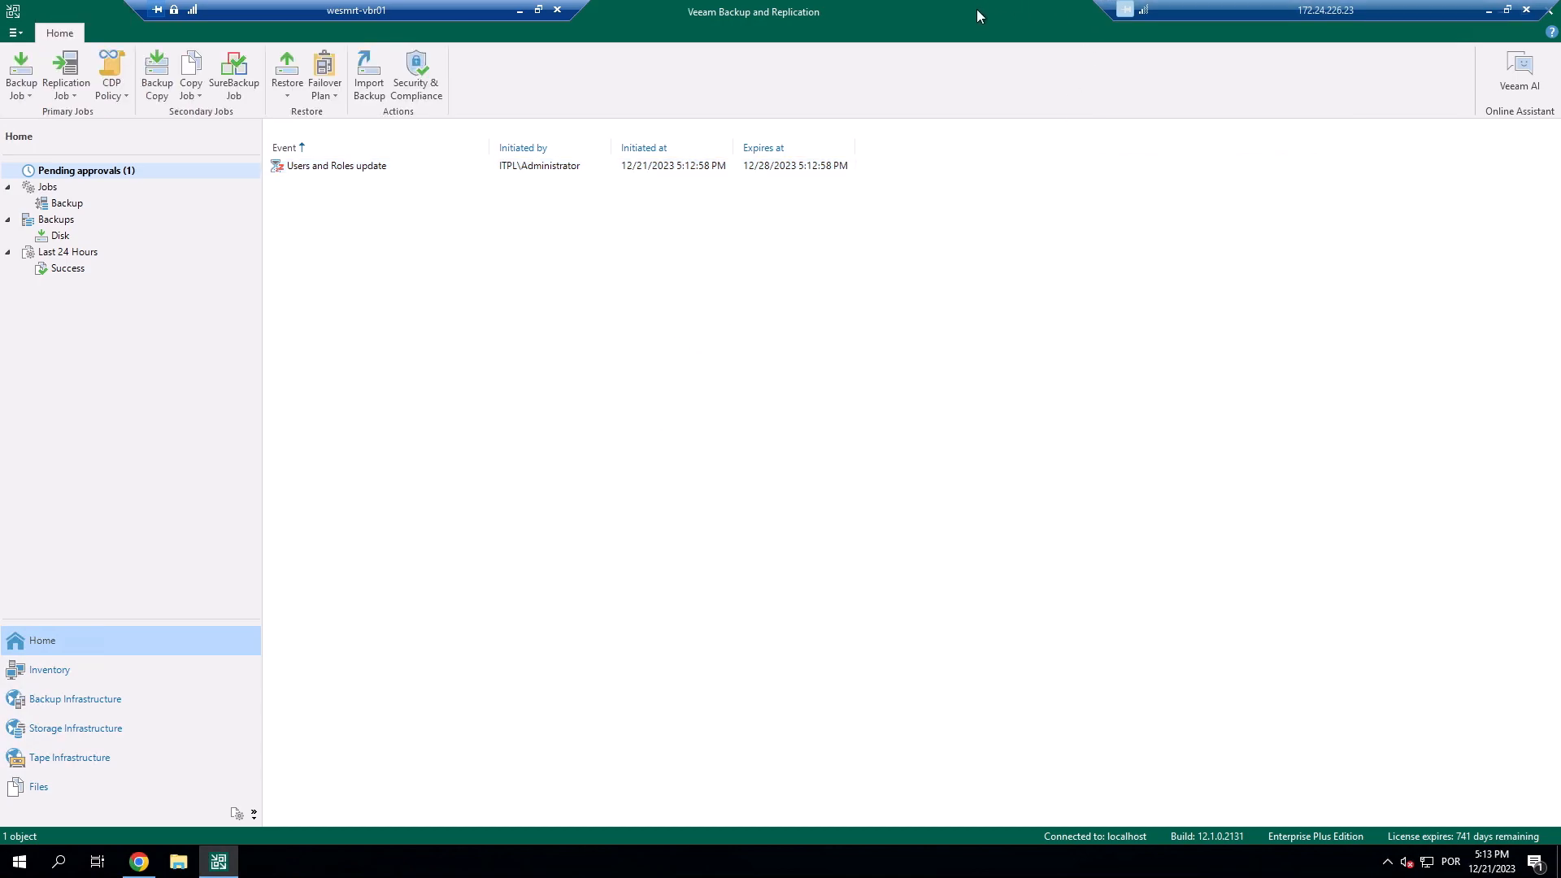
Relaunch the console and connect to localhost with the second administrator's username and password.
{"action": "left_click", "coordinate": [1552, 16]}
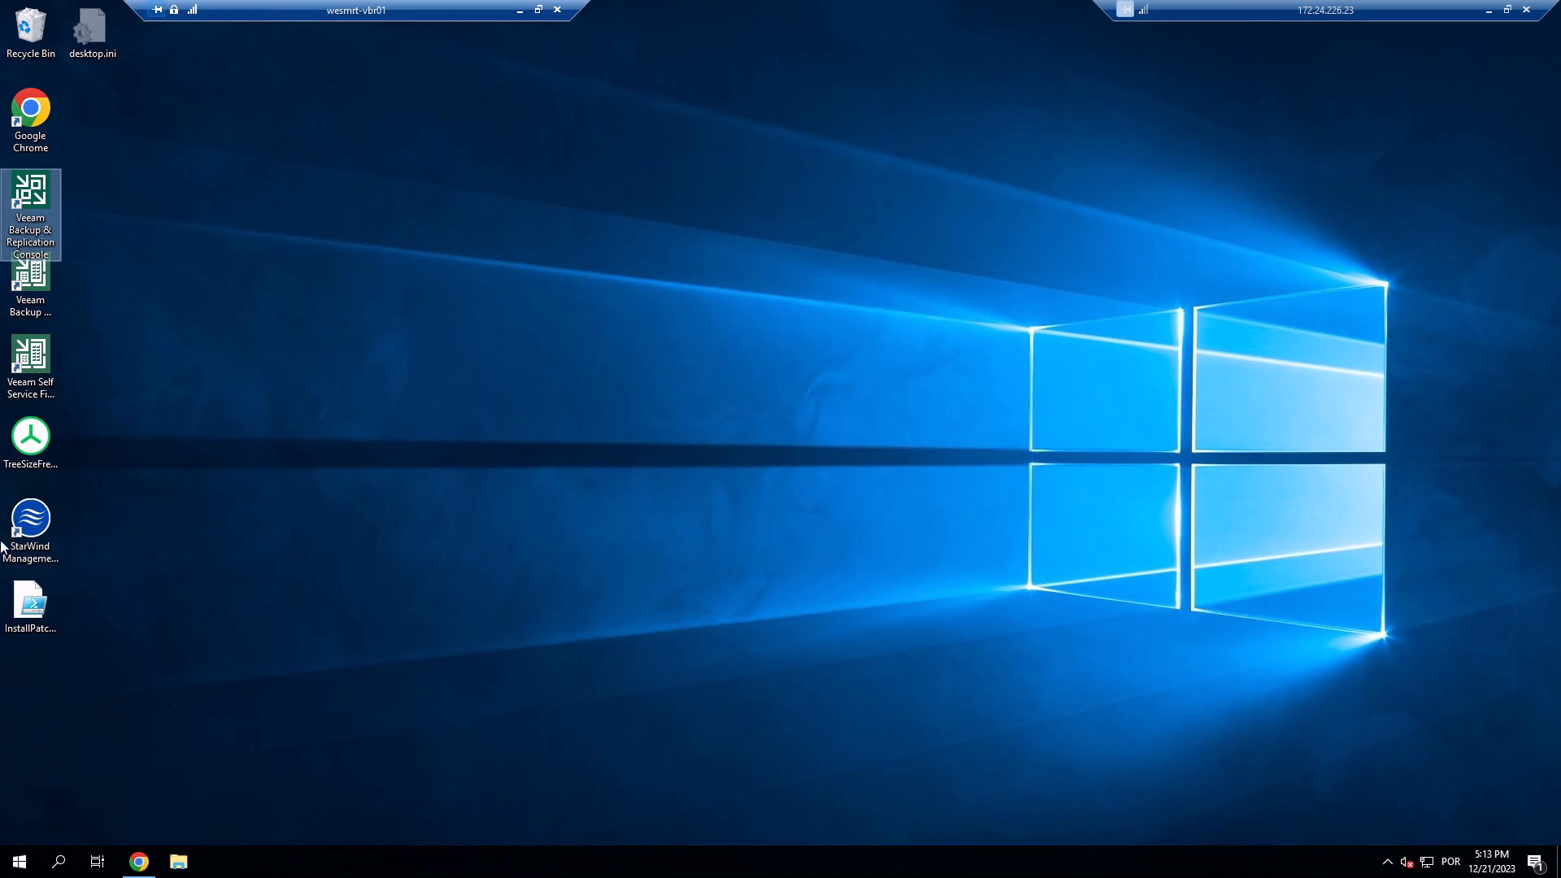
{"action": "double_click", "coordinate": [24, 195]}
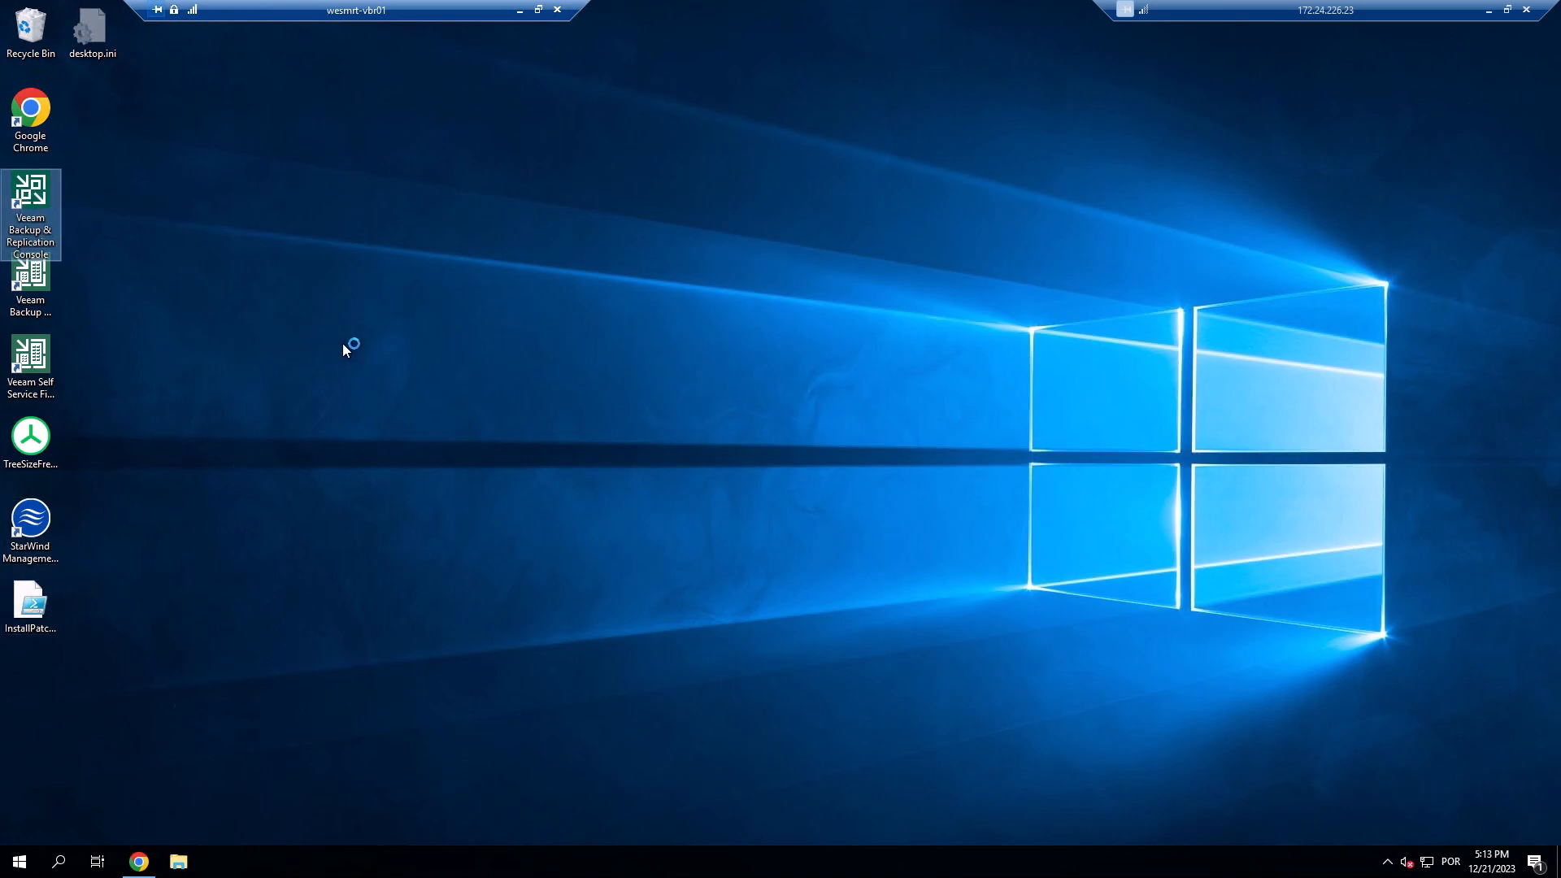
{"action": "left_click_drag", "start_coordinate": [649, 460], "coordinate": [930, 456]}
{"action": "key", "text": "Tab"}
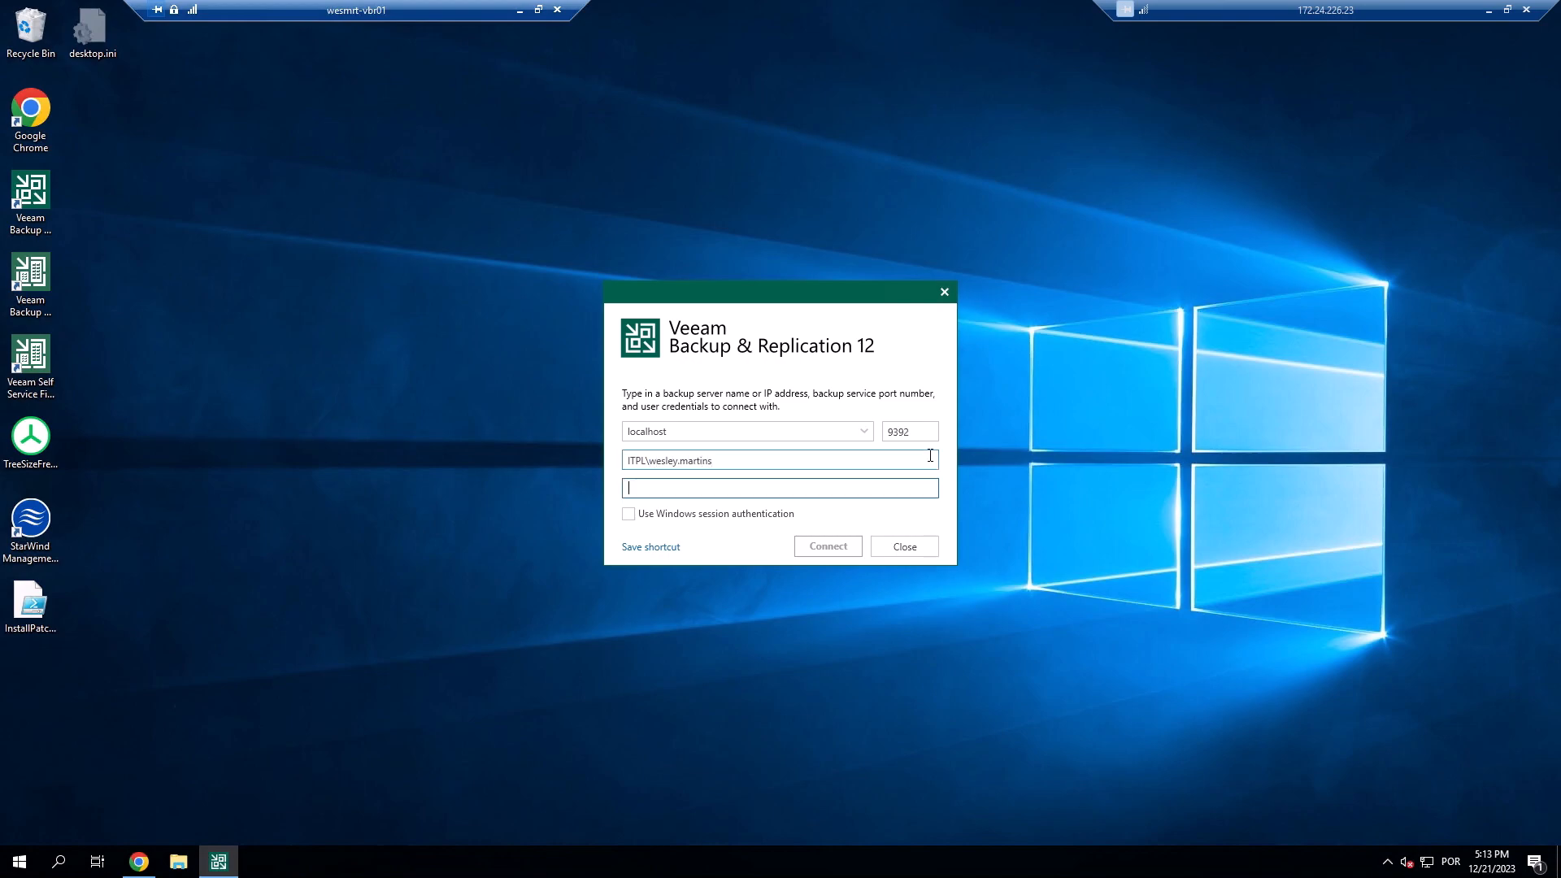
{"action": "type", "text": "•••••••••"}
{"action": "key", "text": "Return"}
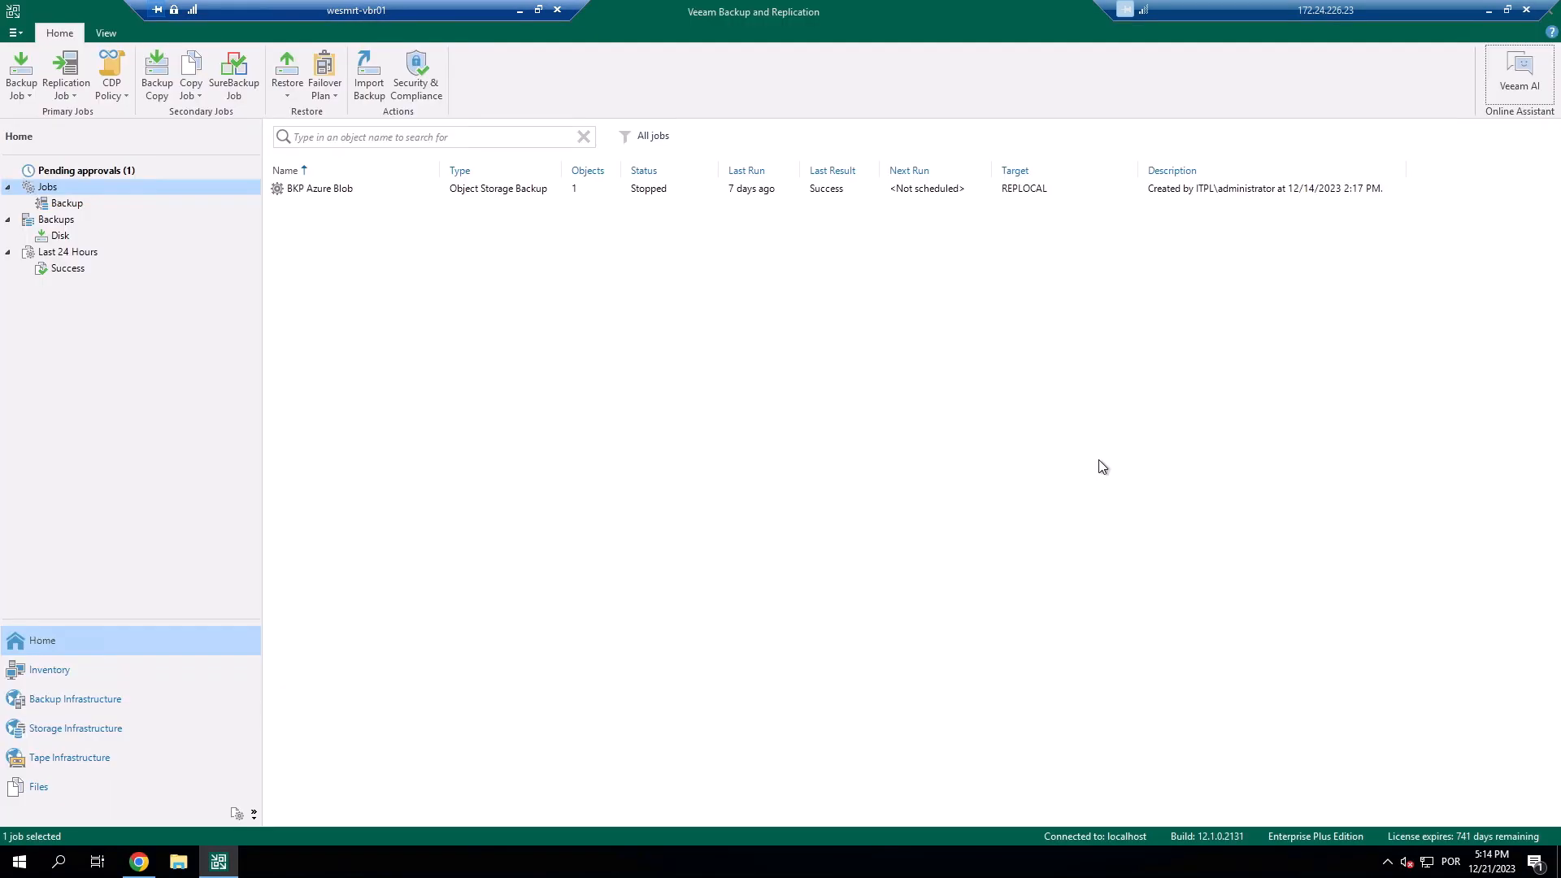
View the details of the pending Users and Roles update request under Pending approvals.
{"action": "left_click", "coordinate": [92, 172]}
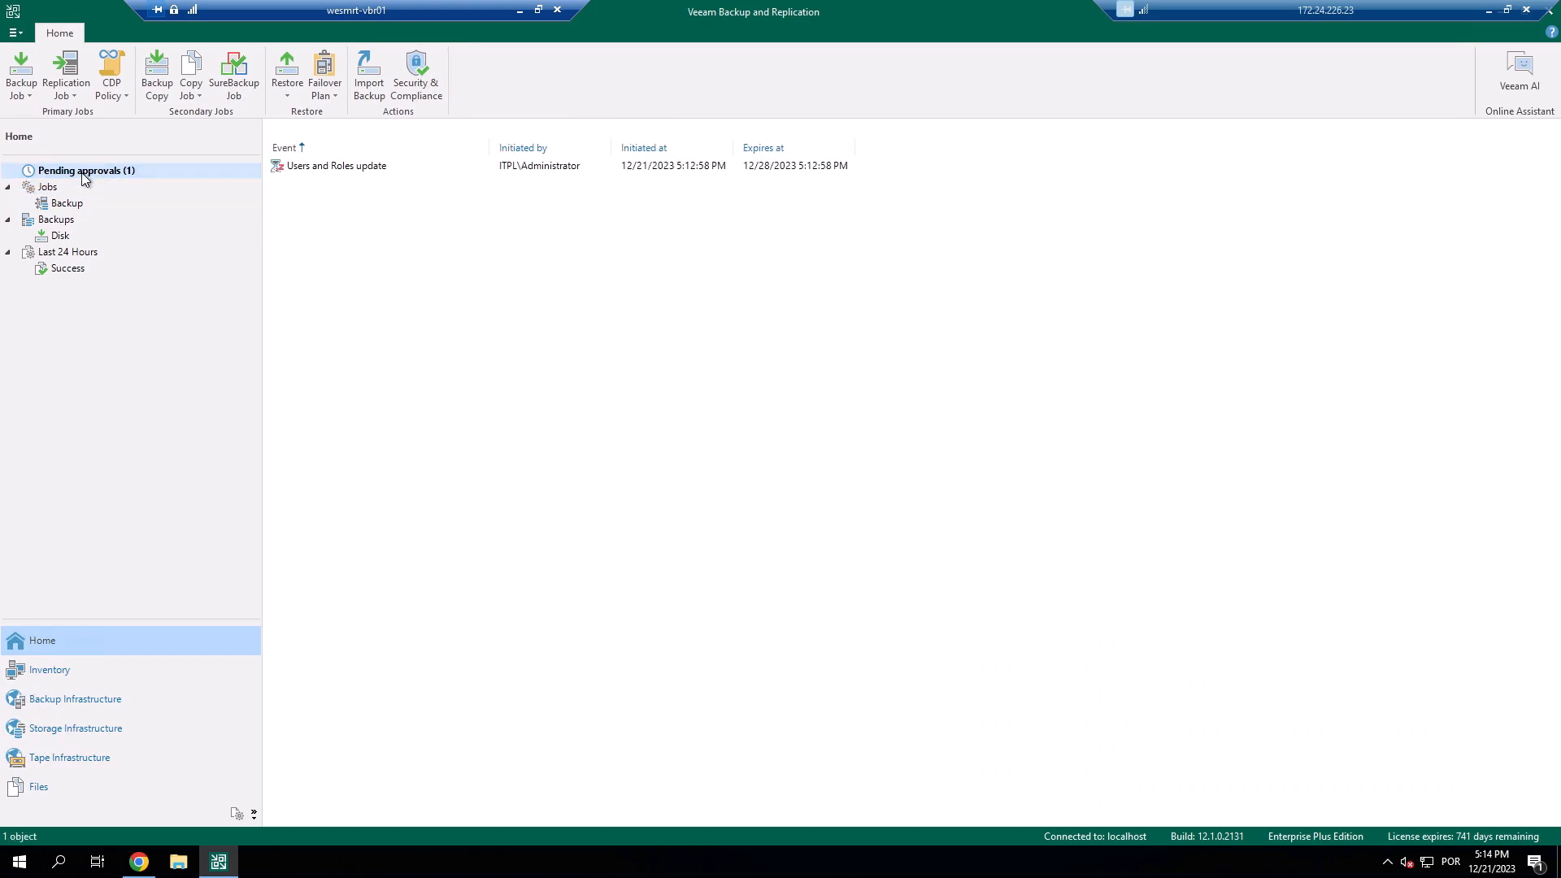
{"action": "left_click", "coordinate": [405, 166]}
{"action": "right_click", "coordinate": [405, 166]}
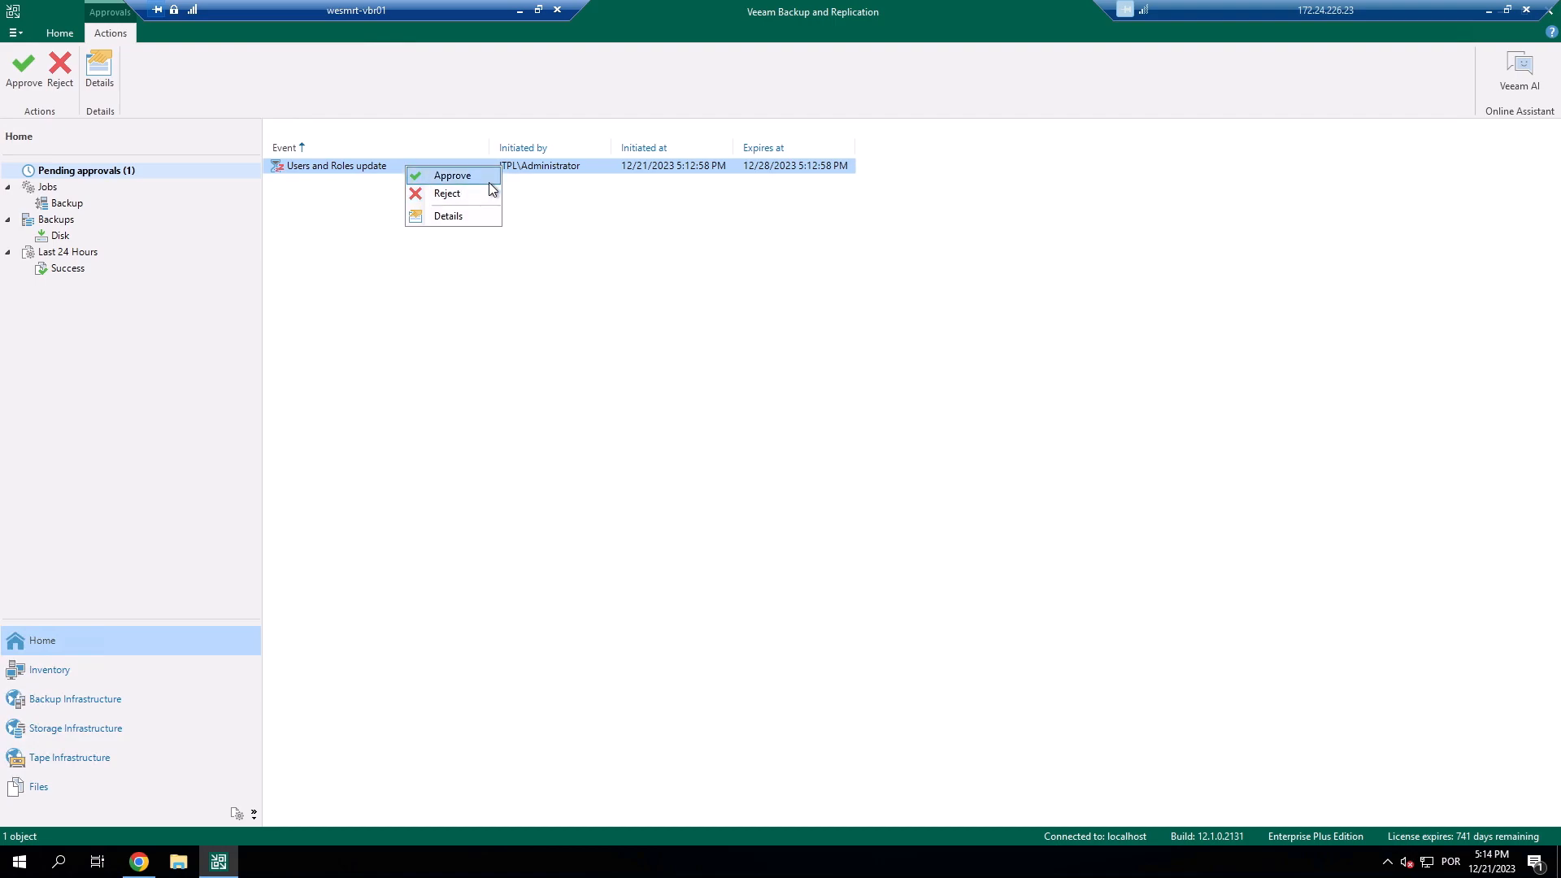
{"action": "left_click", "coordinate": [448, 216]}
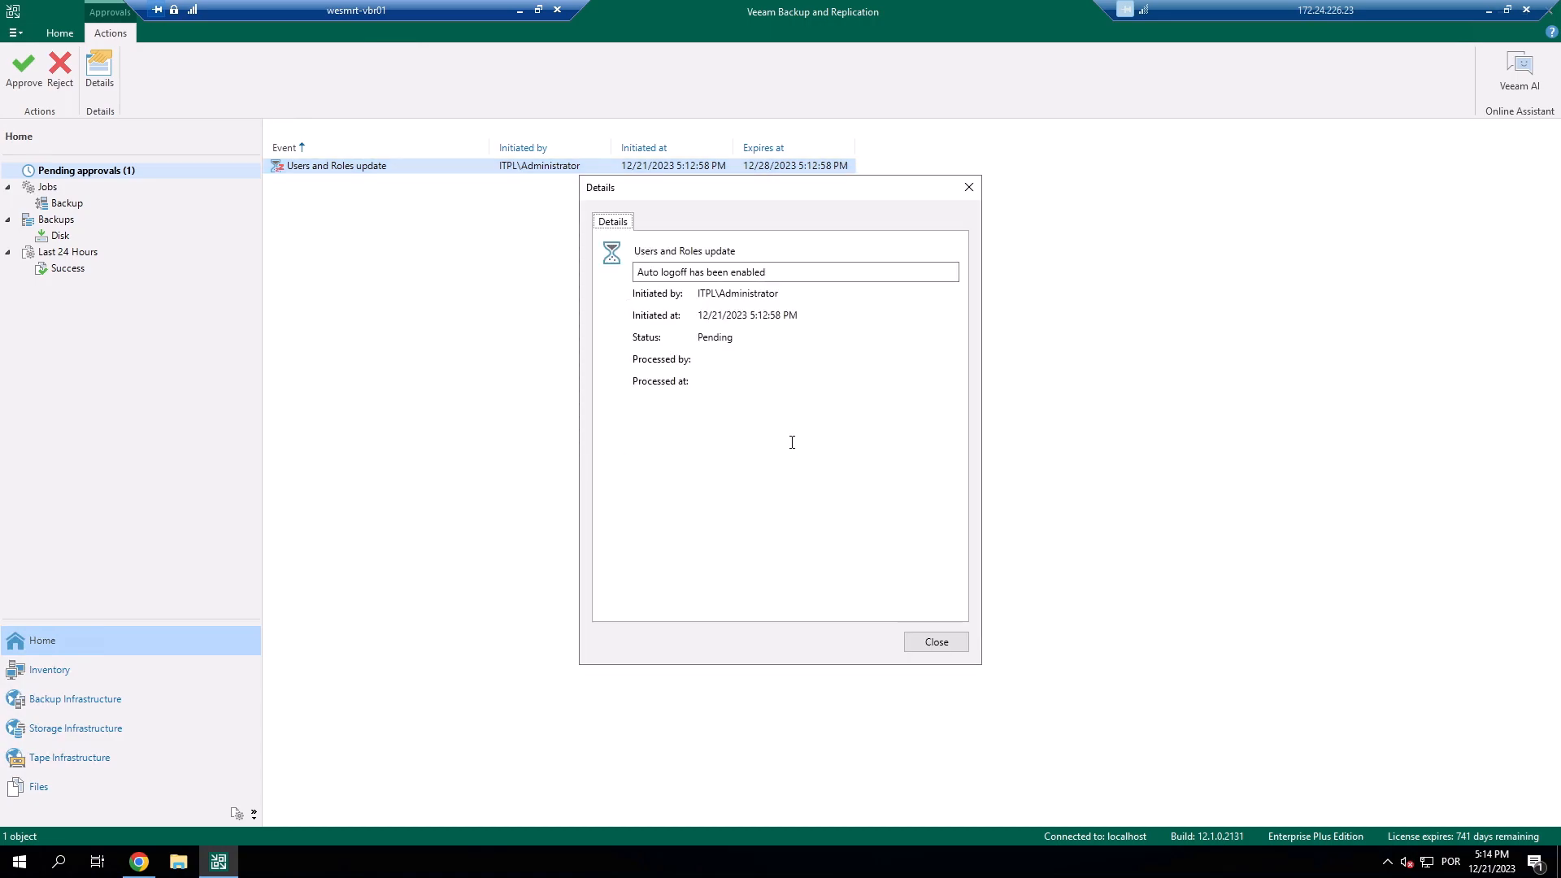
{"action": "left_click", "coordinate": [937, 643]}
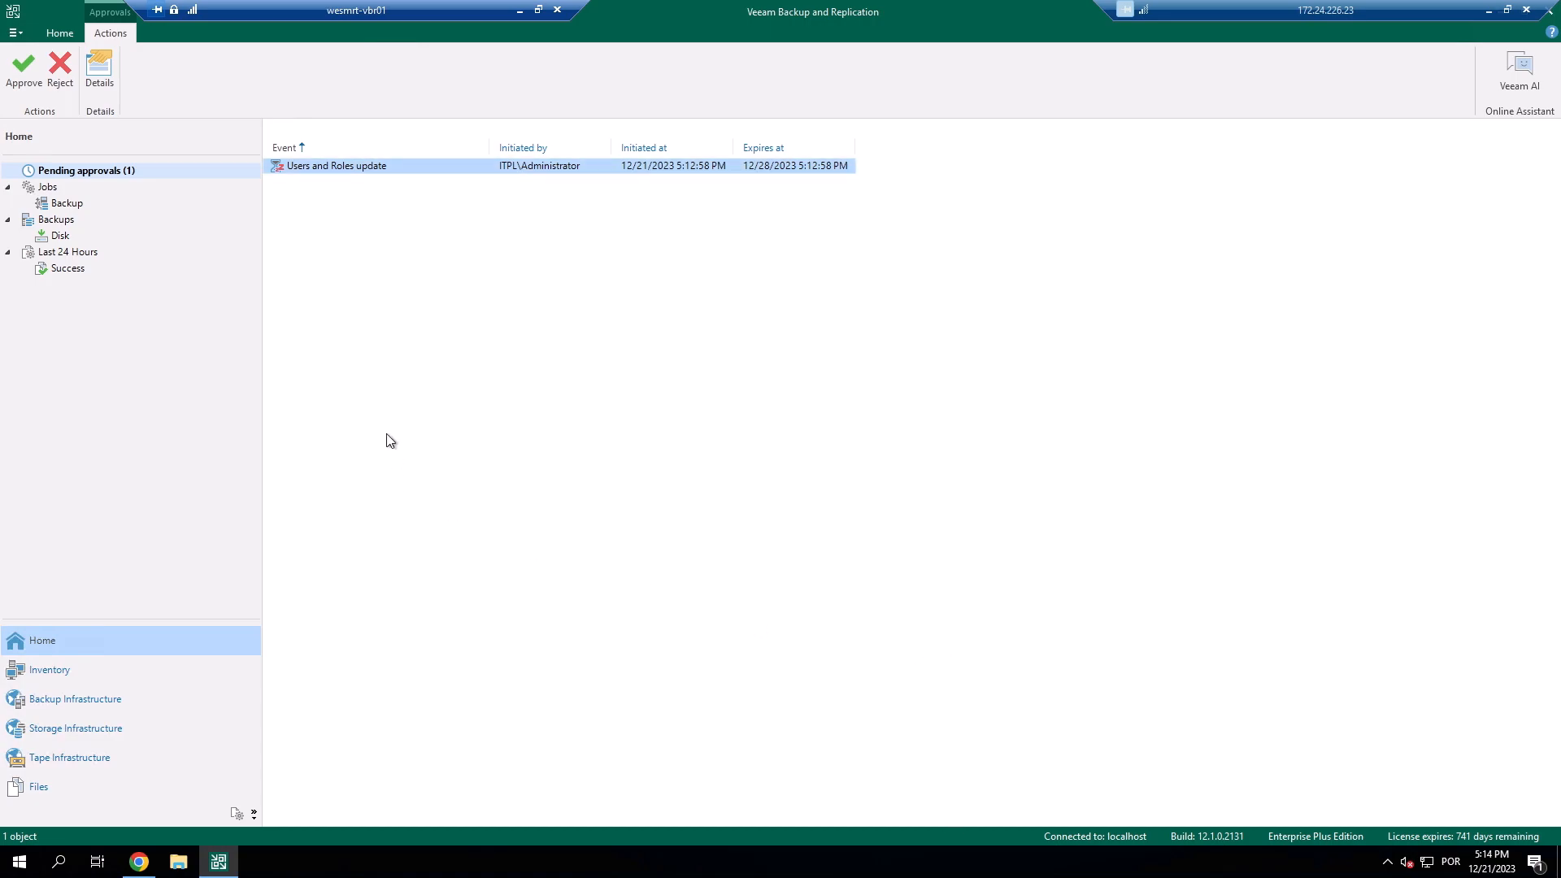
Approve the Users and Roles update request and confirm the approval.
{"action": "right_click", "coordinate": [440, 167]}
{"action": "left_click", "coordinate": [478, 179]}
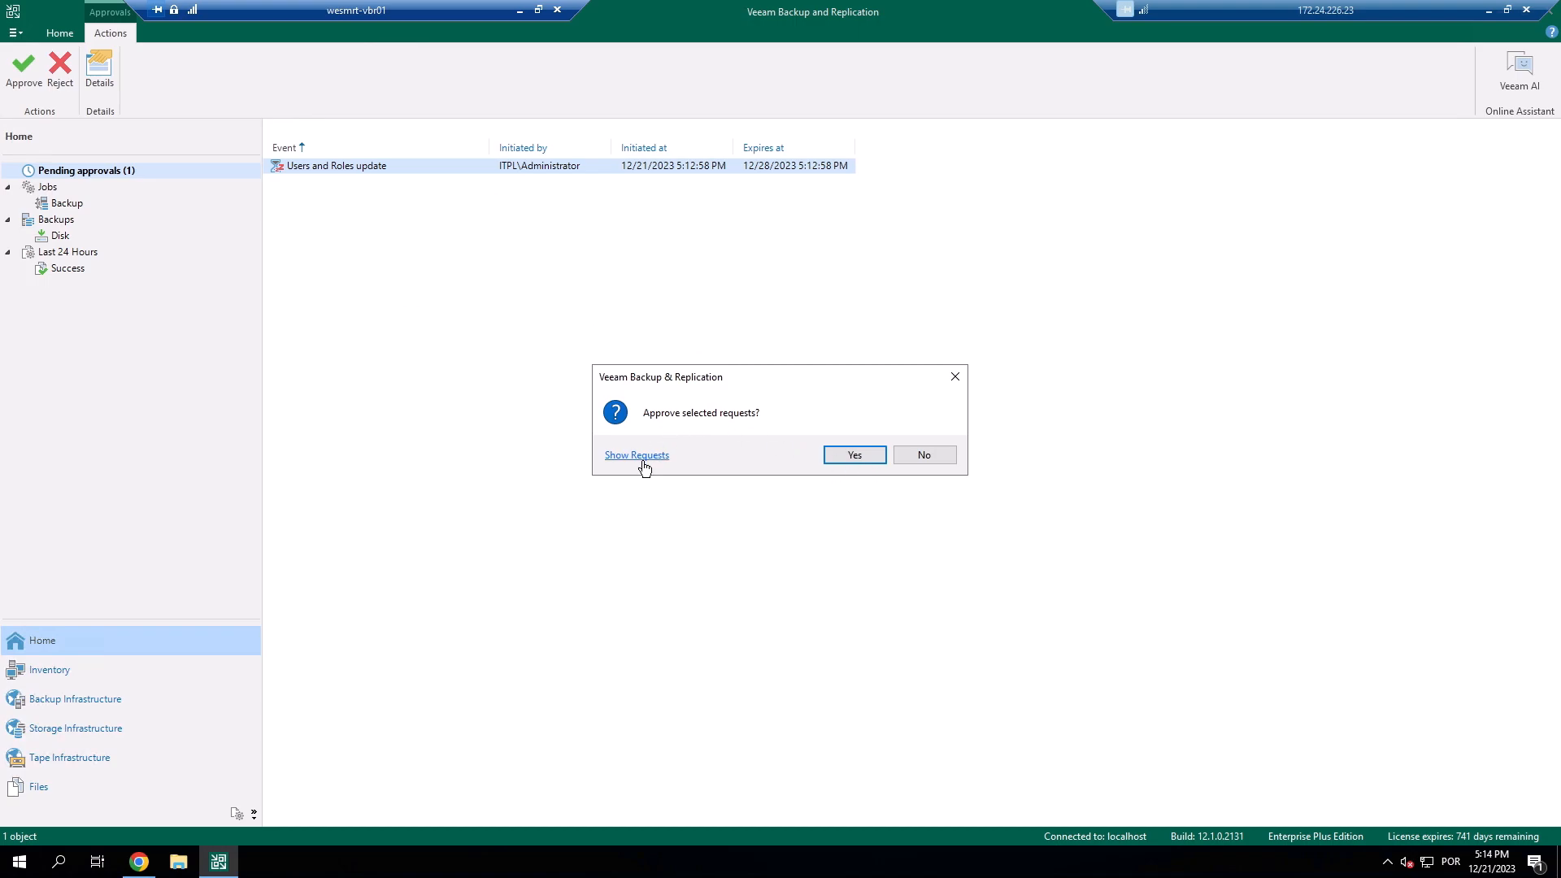
{"action": "left_click", "coordinate": [638, 455]}
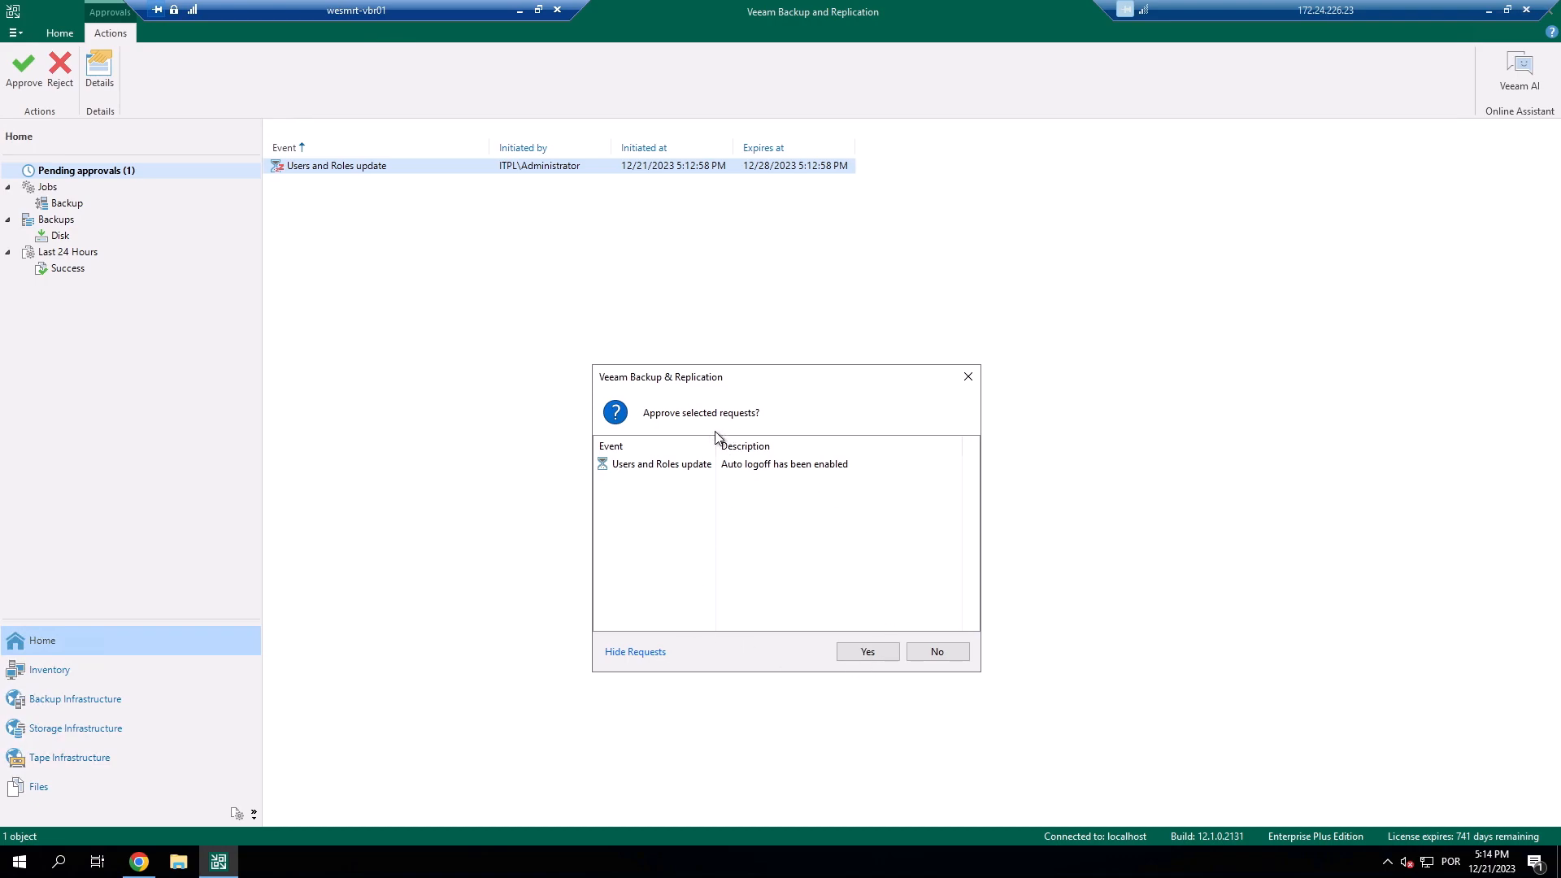
{"action": "left_click", "coordinate": [867, 653]}
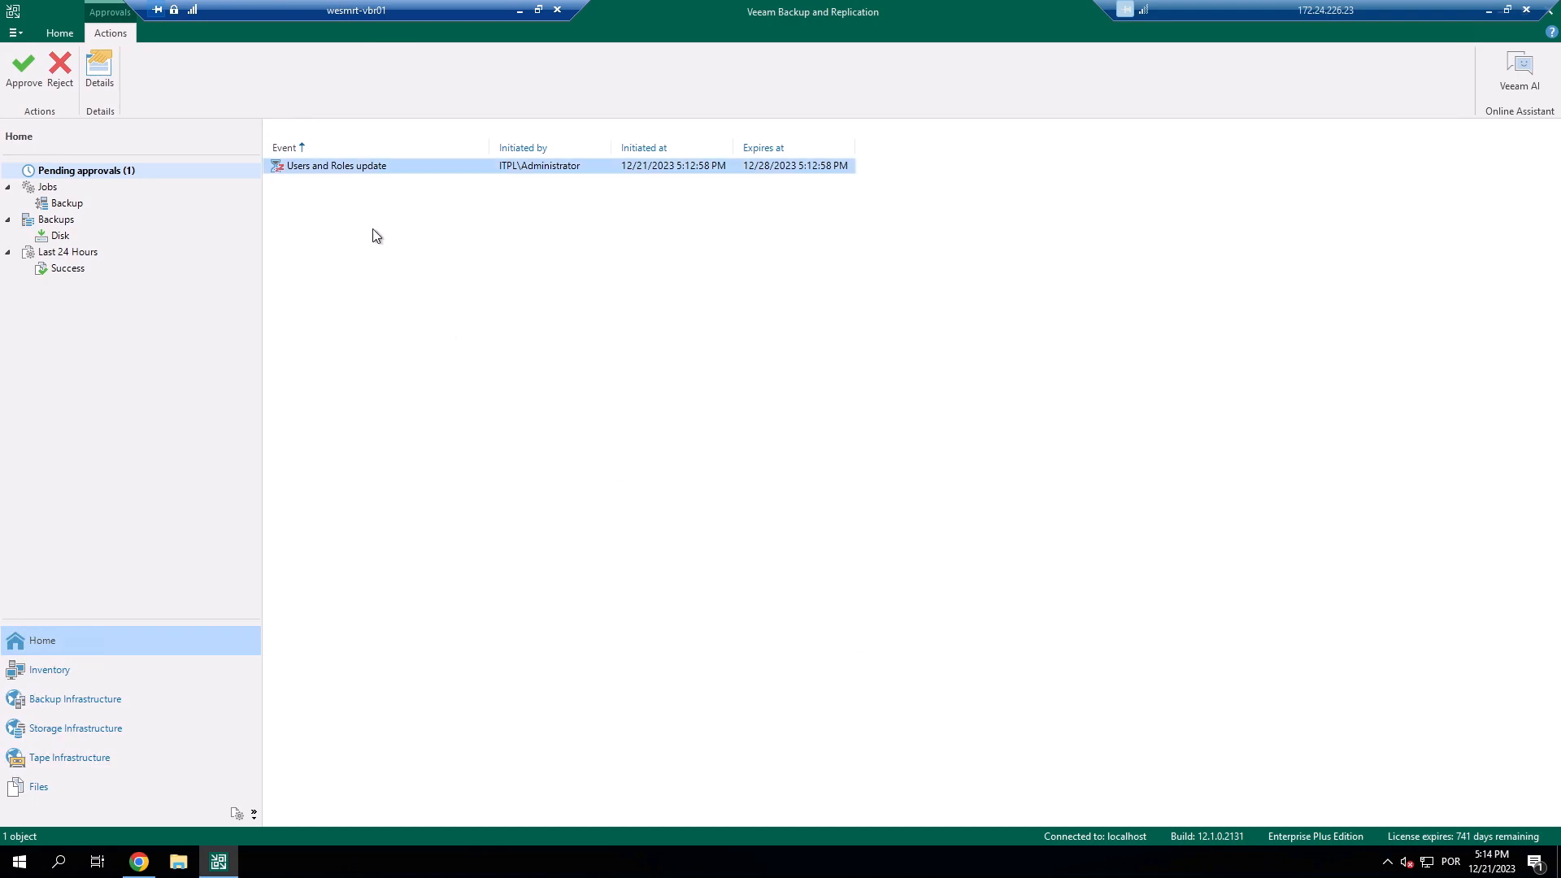
{"action": "left_click", "coordinate": [15, 35]}
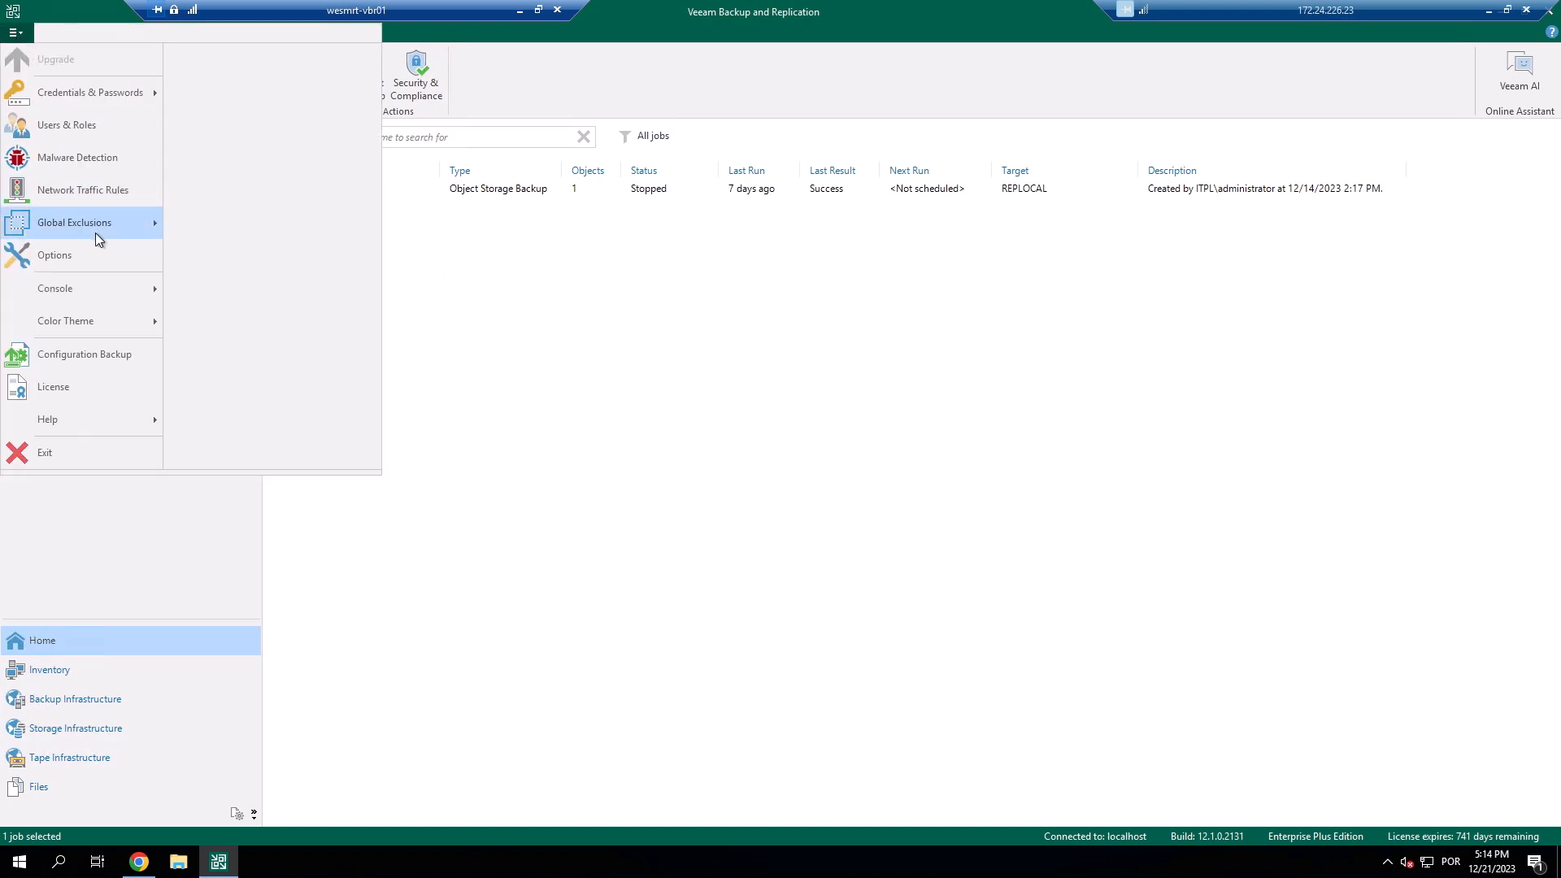
{"action": "left_click", "coordinate": [104, 126]}
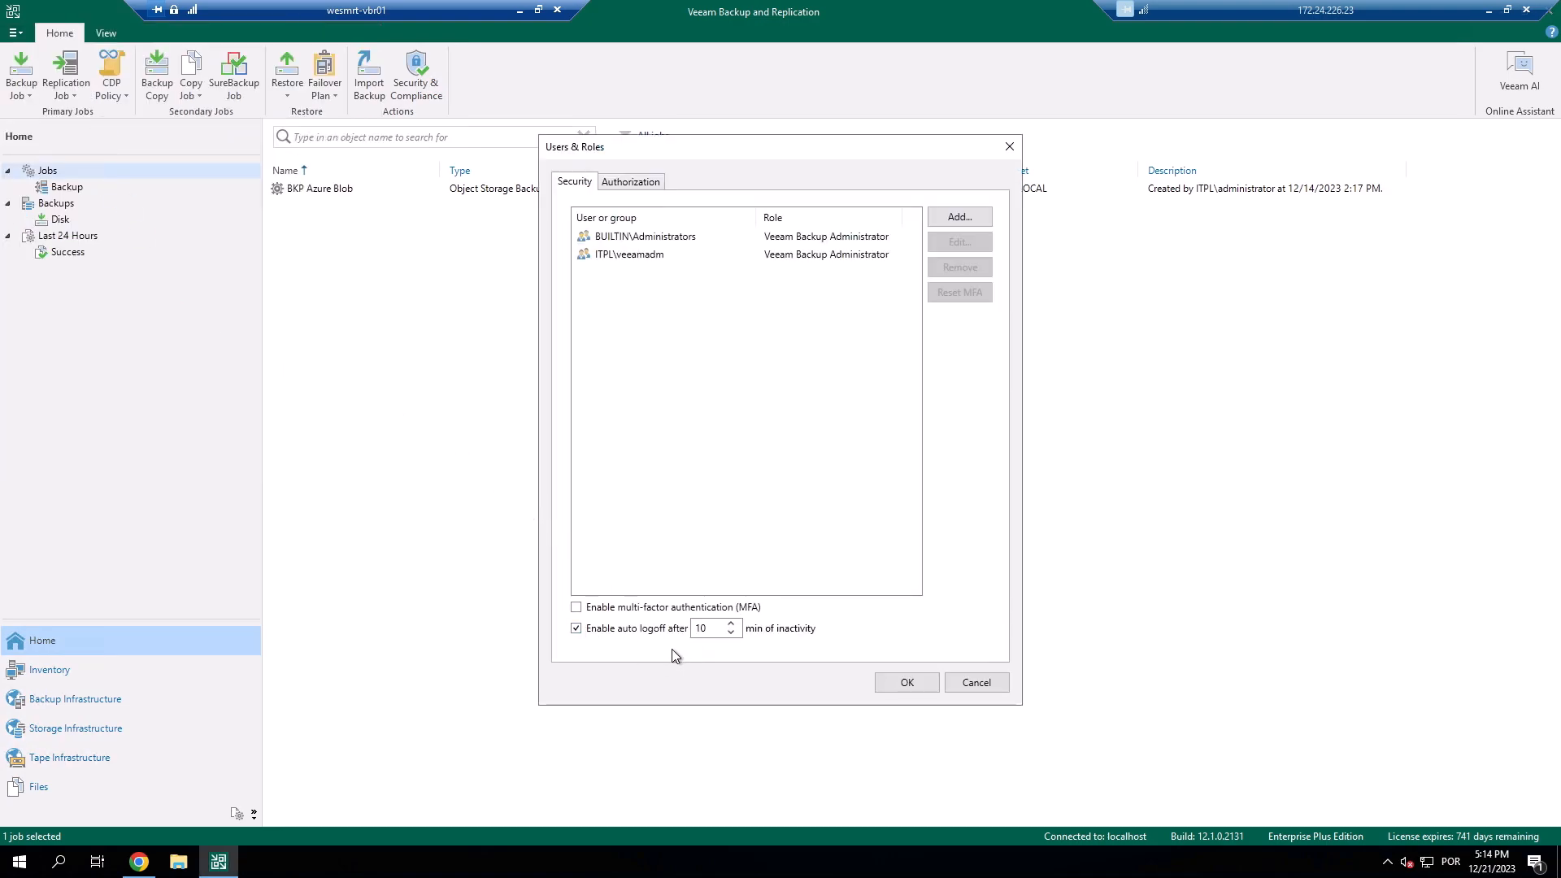
{"action": "left_click", "coordinate": [983, 683]}
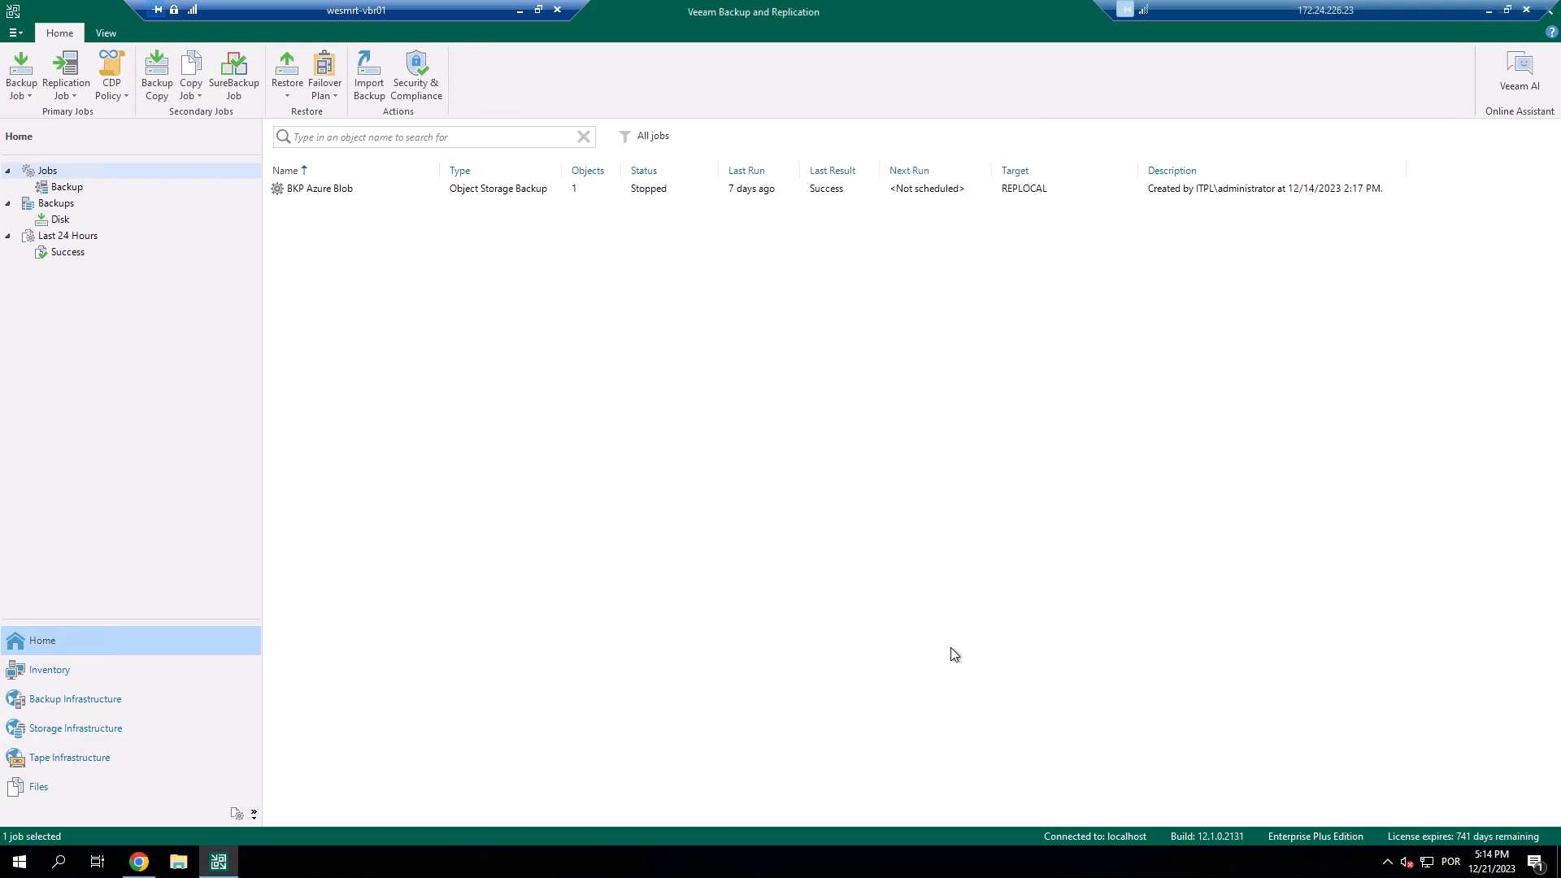
From Backups > Disk, request Delete from disk for BKP Azure Blob and view Pending approvals.
{"action": "left_click", "coordinate": [61, 221]}
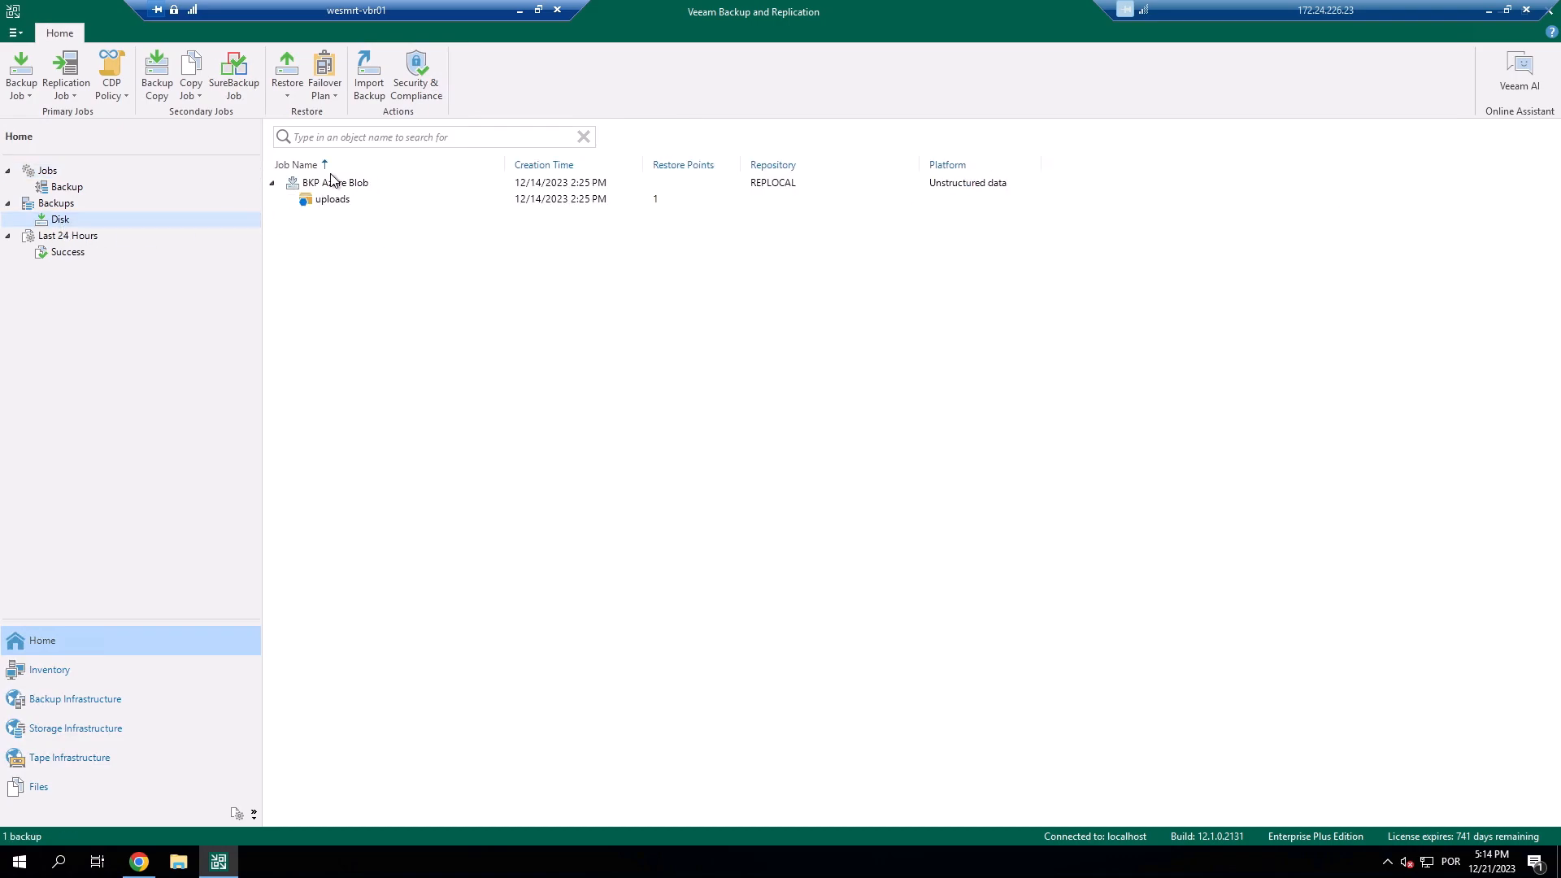
{"action": "right_click", "coordinate": [362, 189]}
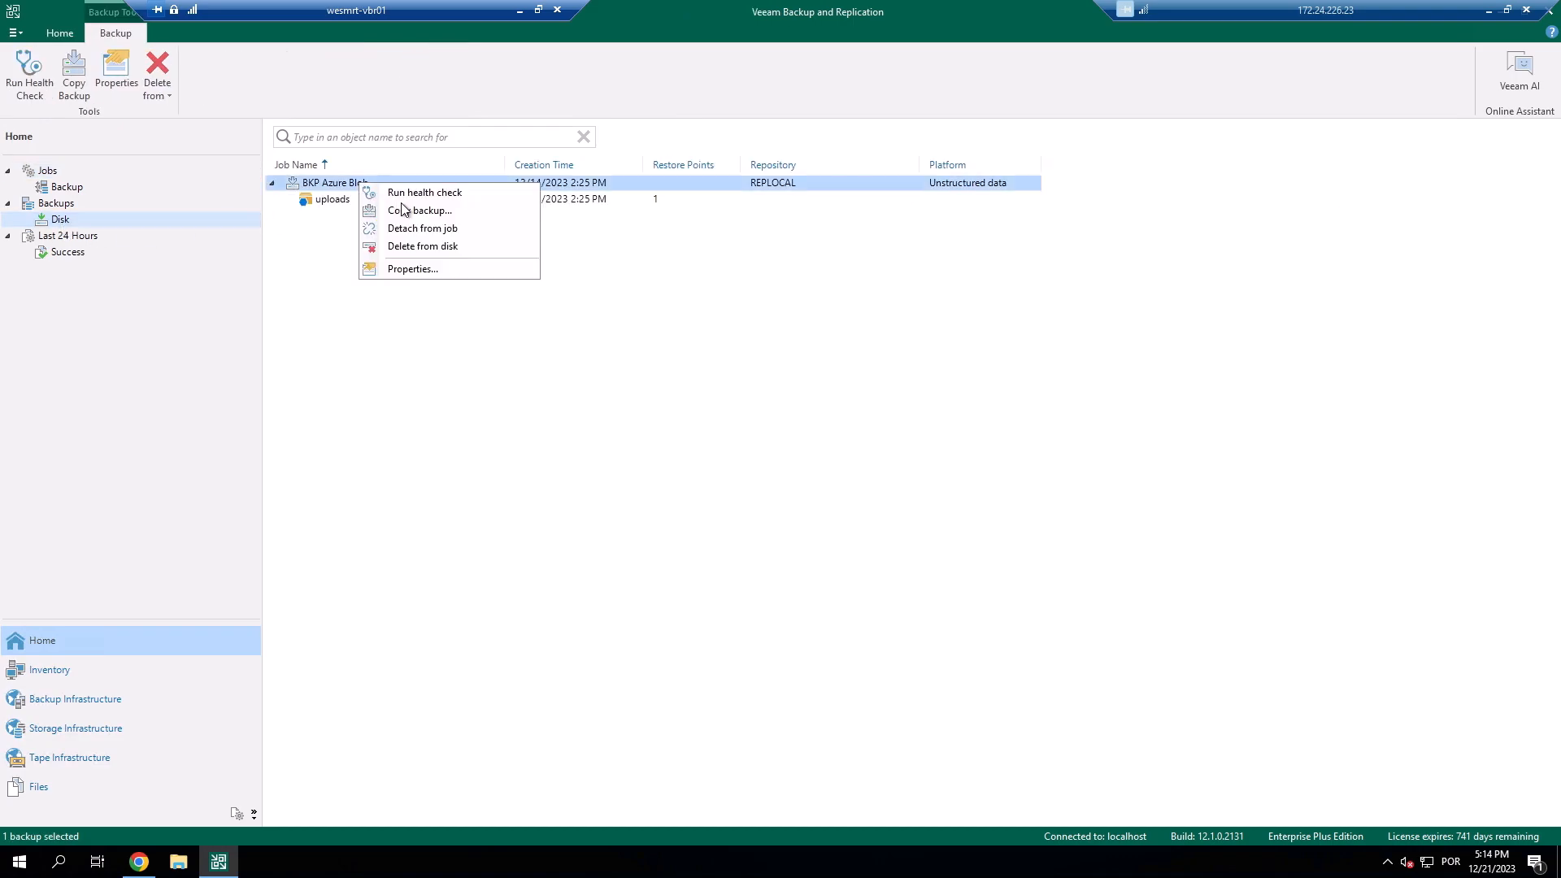
{"action": "left_click", "coordinate": [422, 247]}
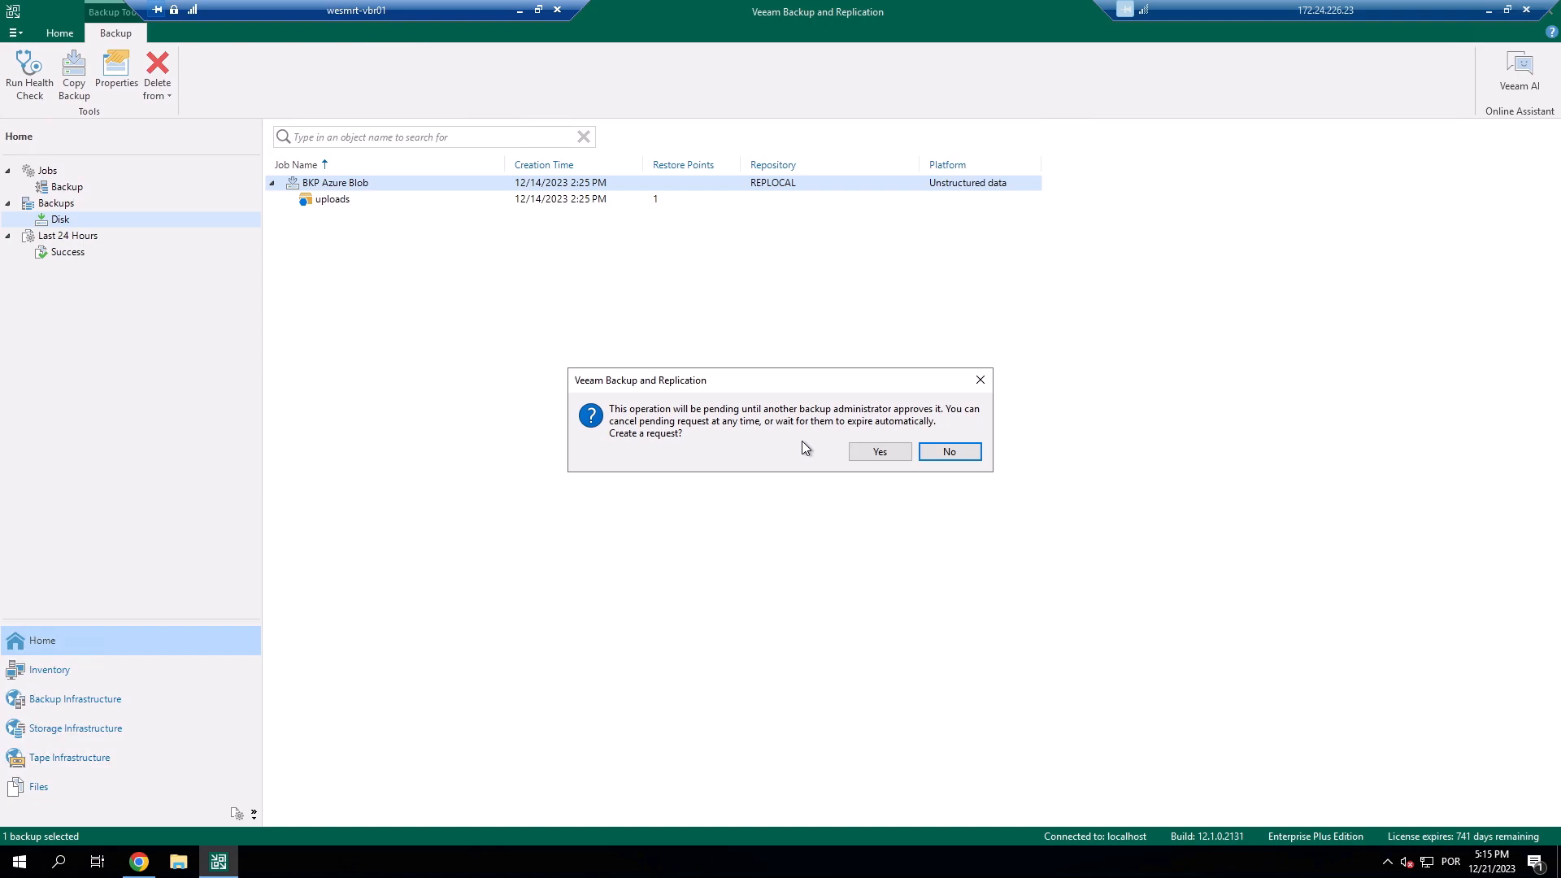
{"action": "left_click", "coordinate": [878, 452]}
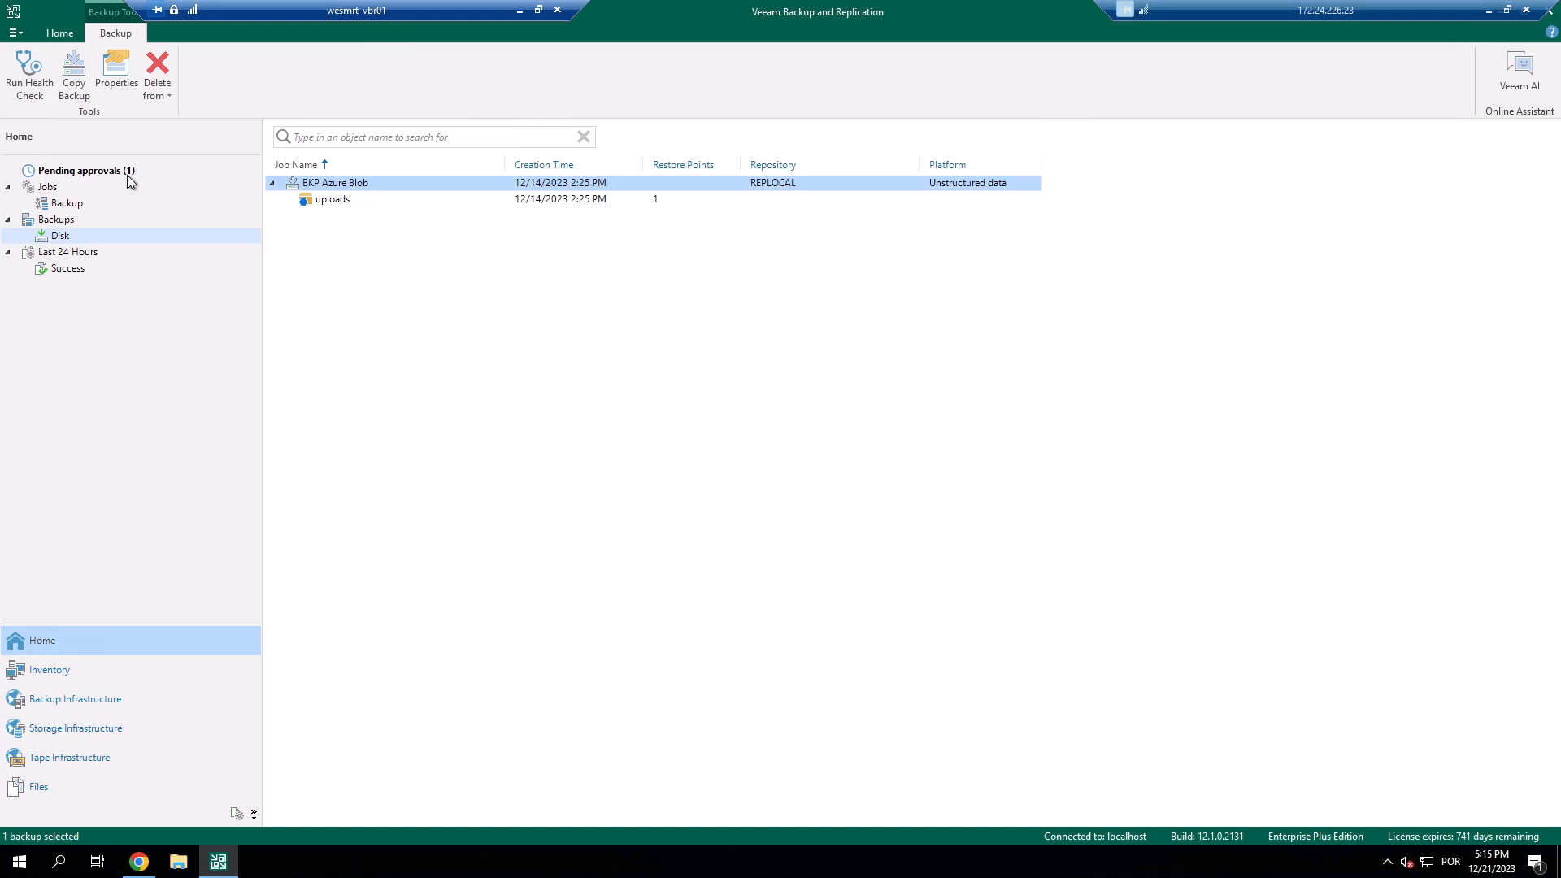
{"action": "left_click", "coordinate": [128, 173]}
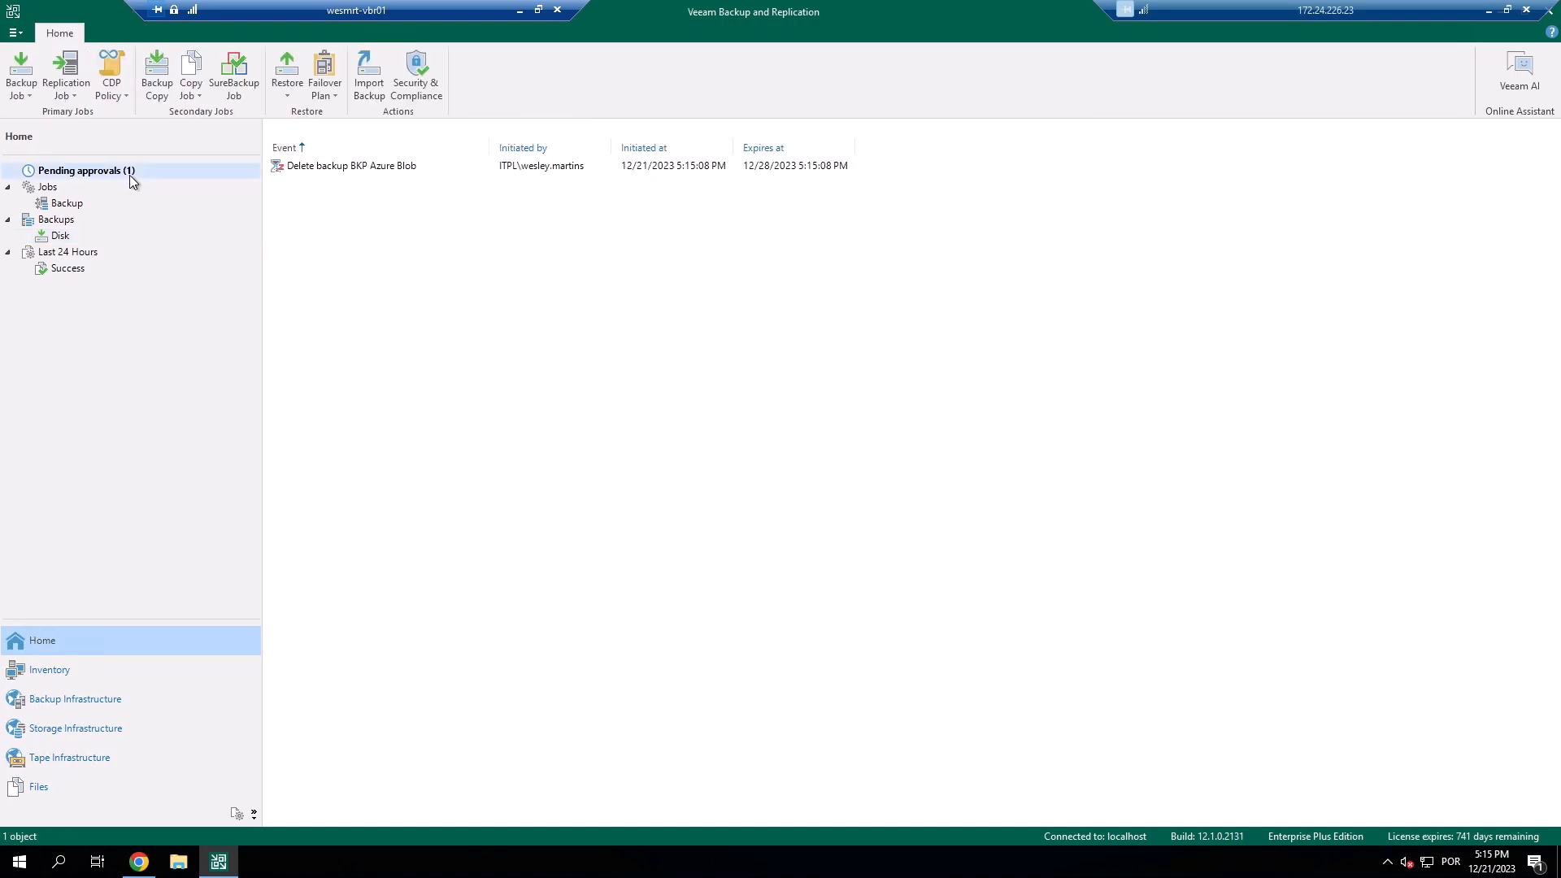
Open and then close the details of the 'Delete backup BKP Azure Blob' pending request.
{"action": "left_click", "coordinate": [442, 169]}
{"action": "right_click", "coordinate": [441, 169]}
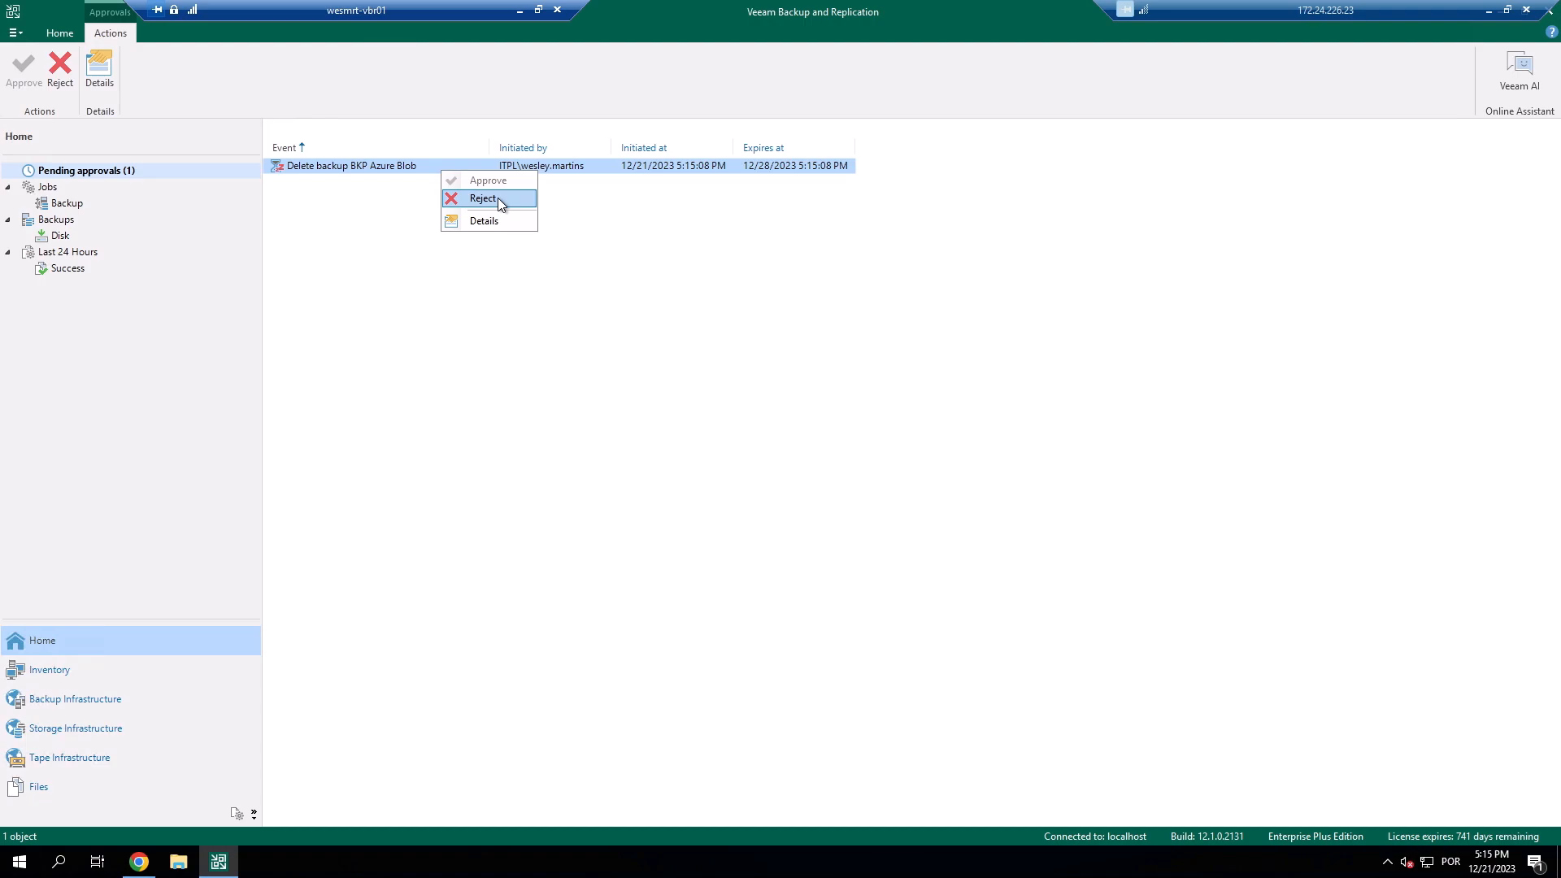
{"action": "left_click", "coordinate": [486, 222]}
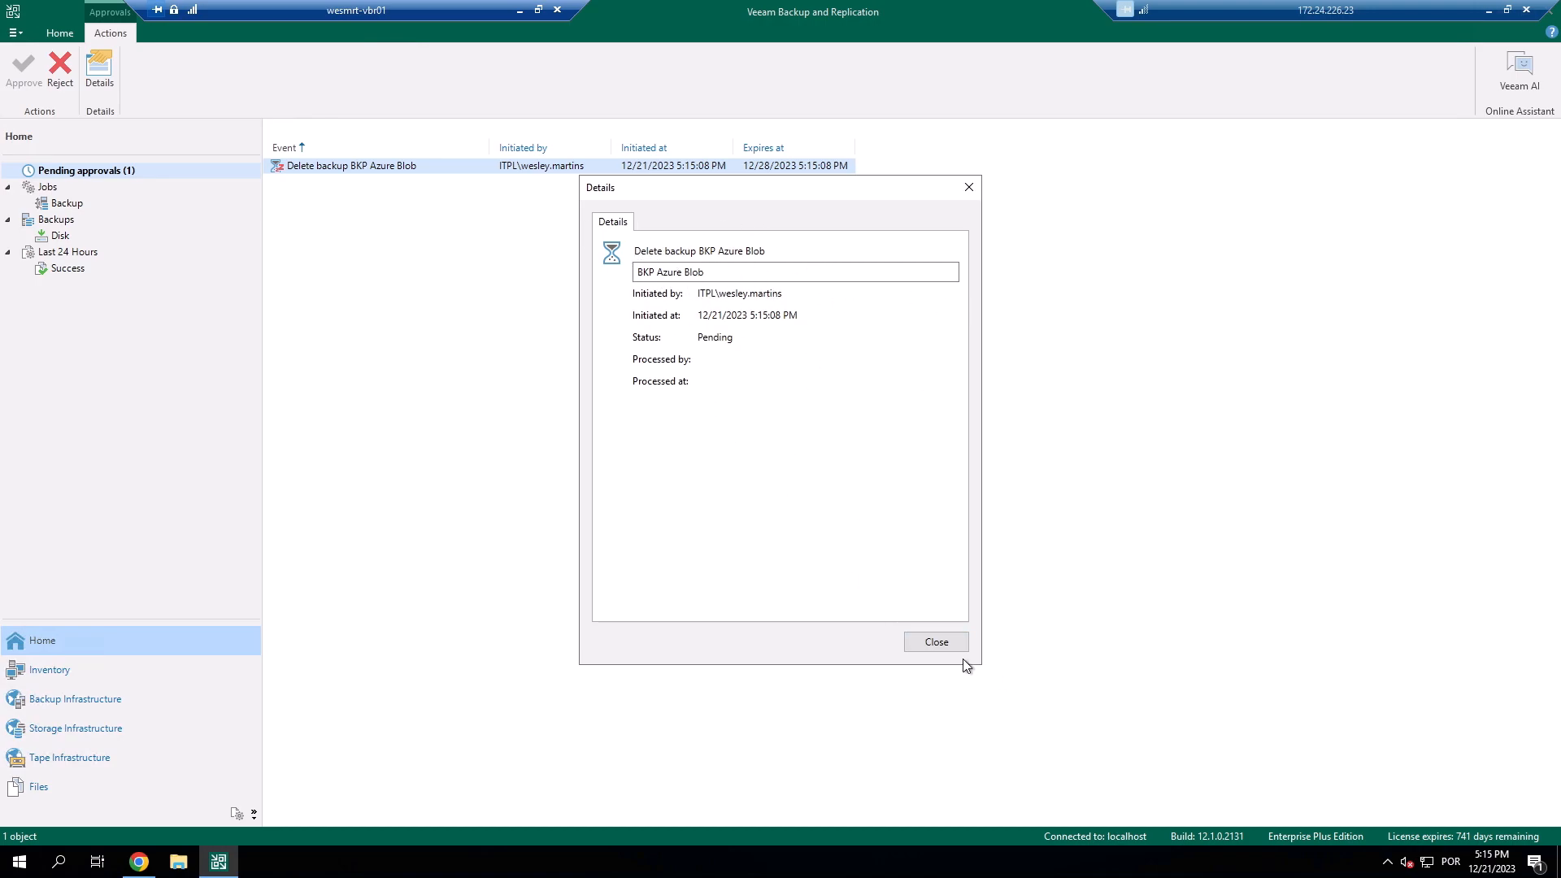
{"action": "left_click", "coordinate": [948, 643]}
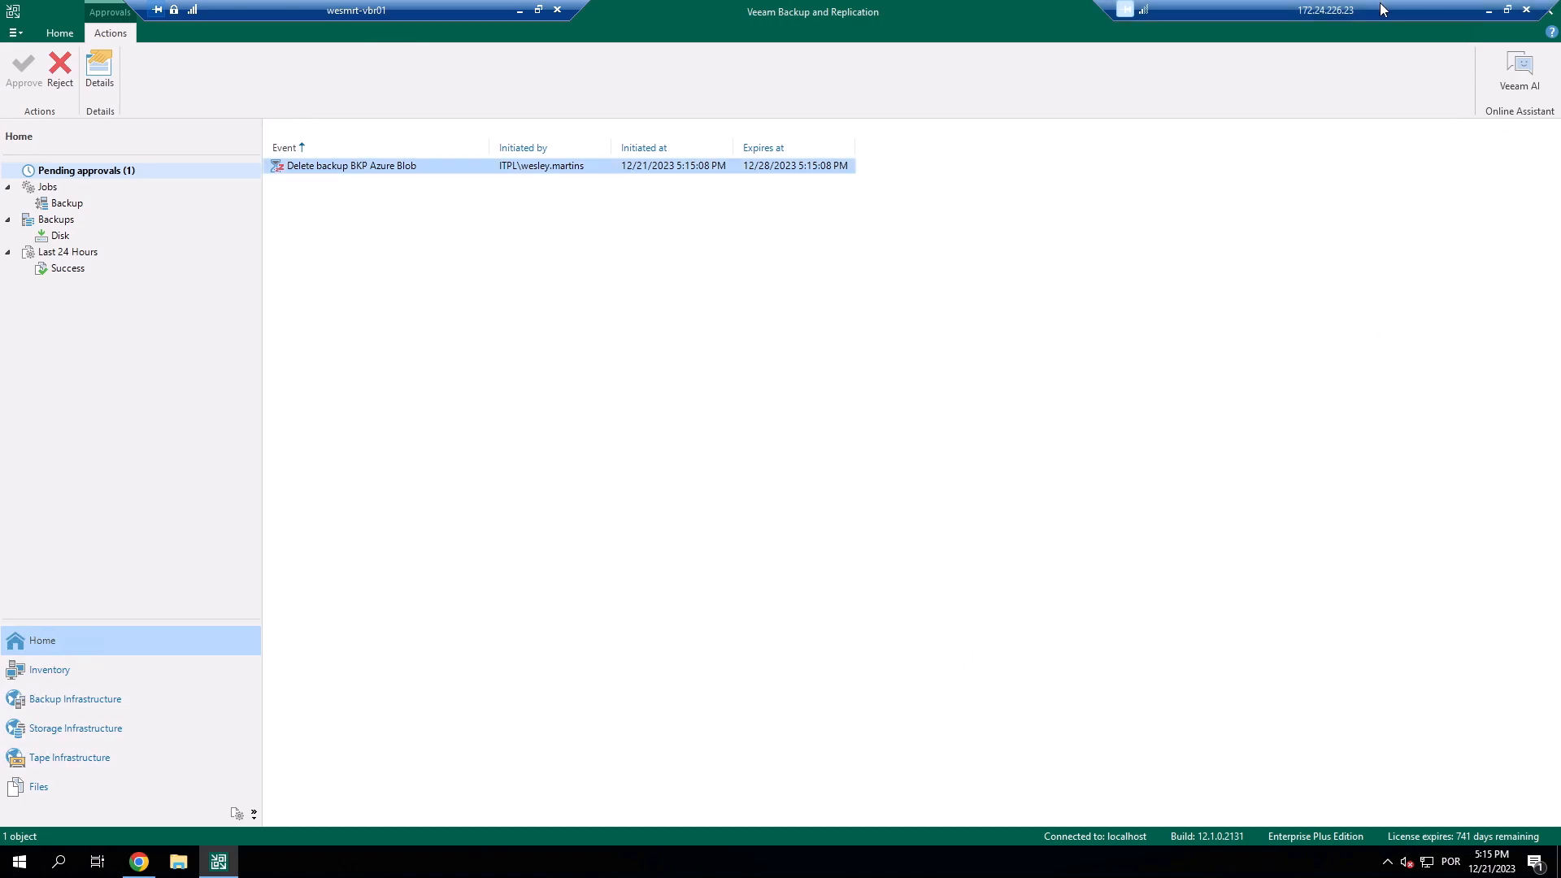
Close and relaunch the console, signing in to localhost as Administrator with its password.
{"action": "left_click", "coordinate": [1549, 10]}
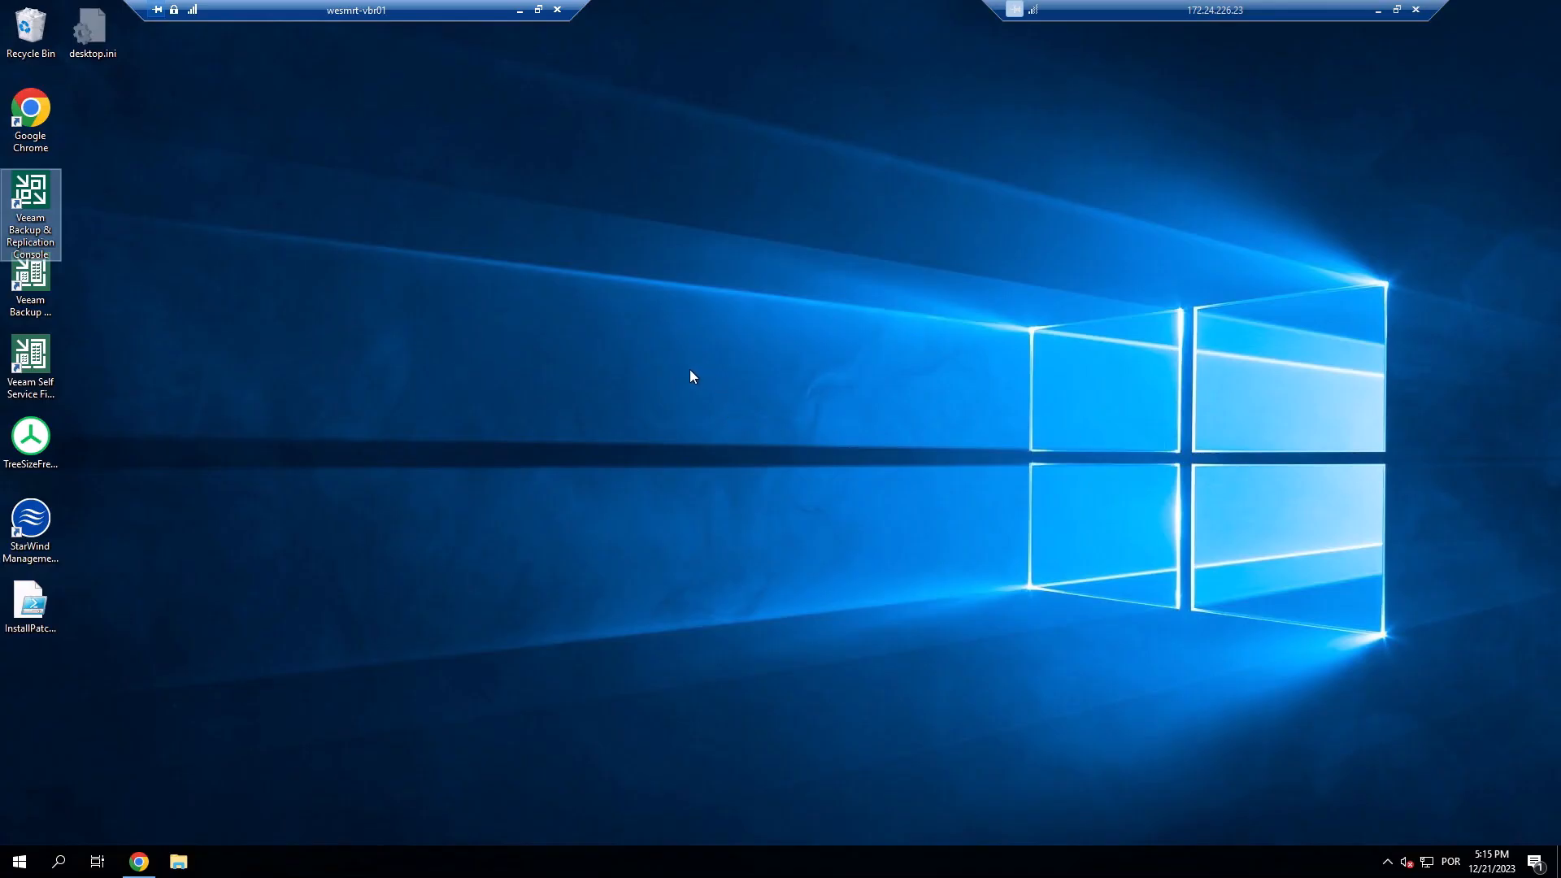
{"action": "double_click", "coordinate": [39, 205]}
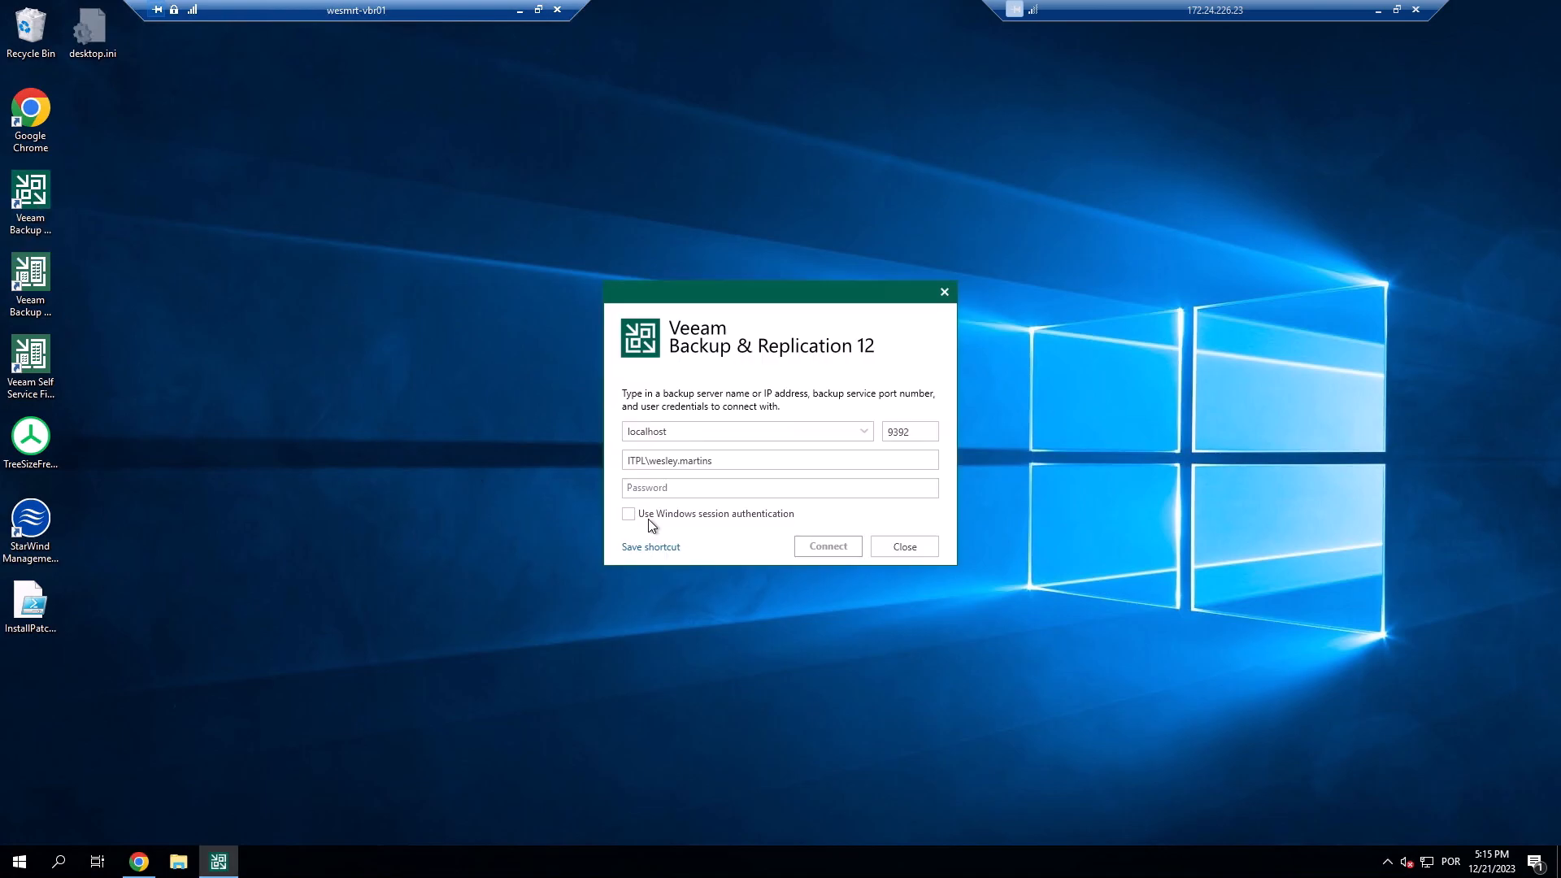
{"action": "left_click_drag", "start_coordinate": [650, 462], "coordinate": [992, 465]}
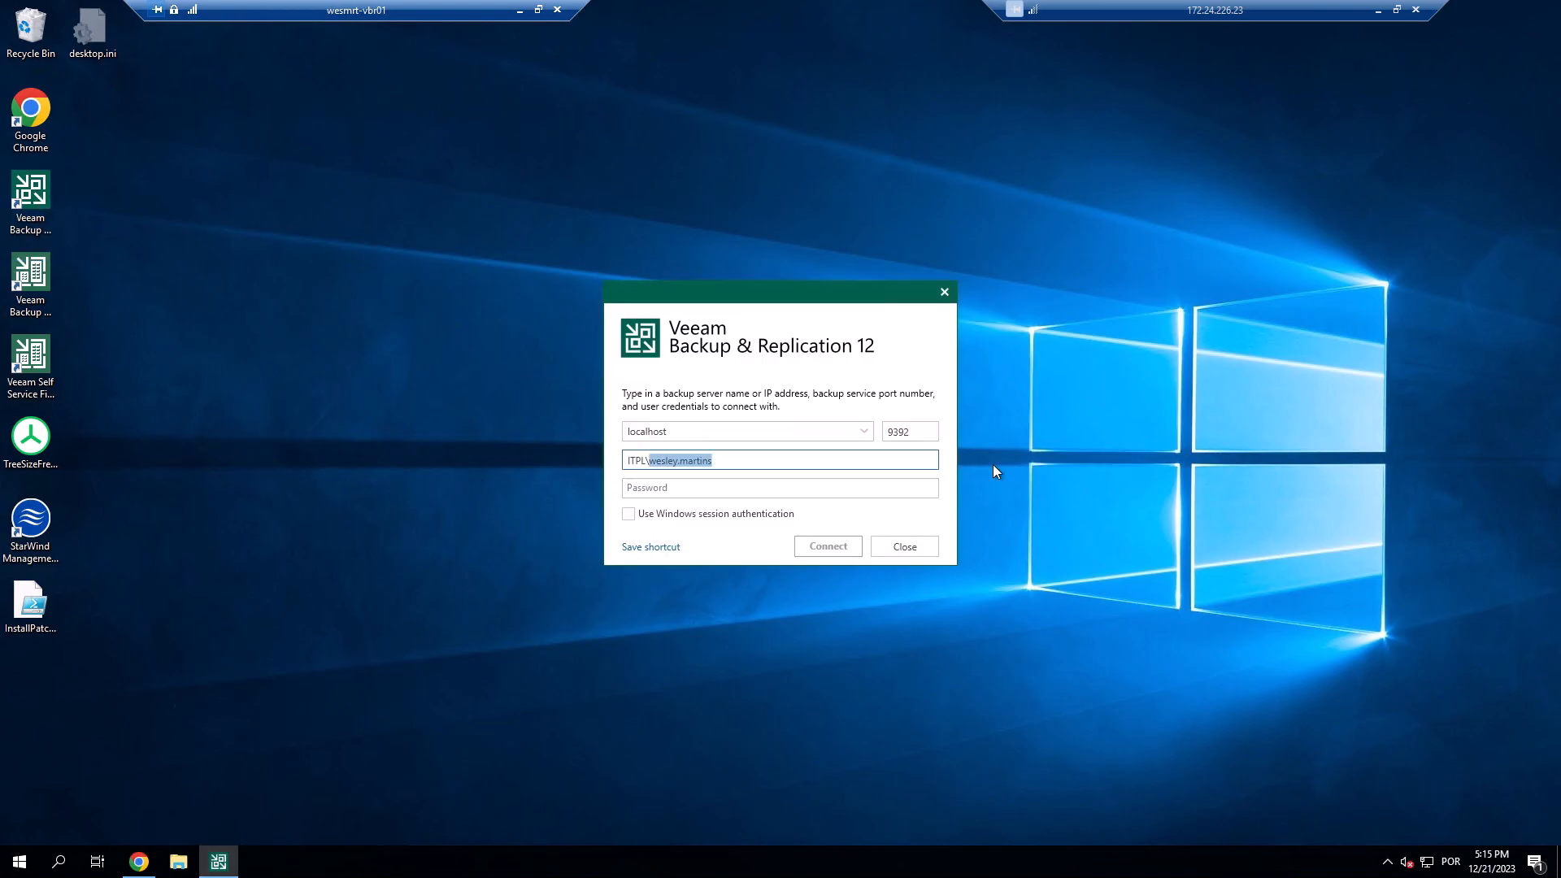
{"action": "type", "text": "Administrator"}
{"action": "key", "text": "Tab"}
{"action": "type", "text": "*********"}
{"action": "key", "text": "Return"}
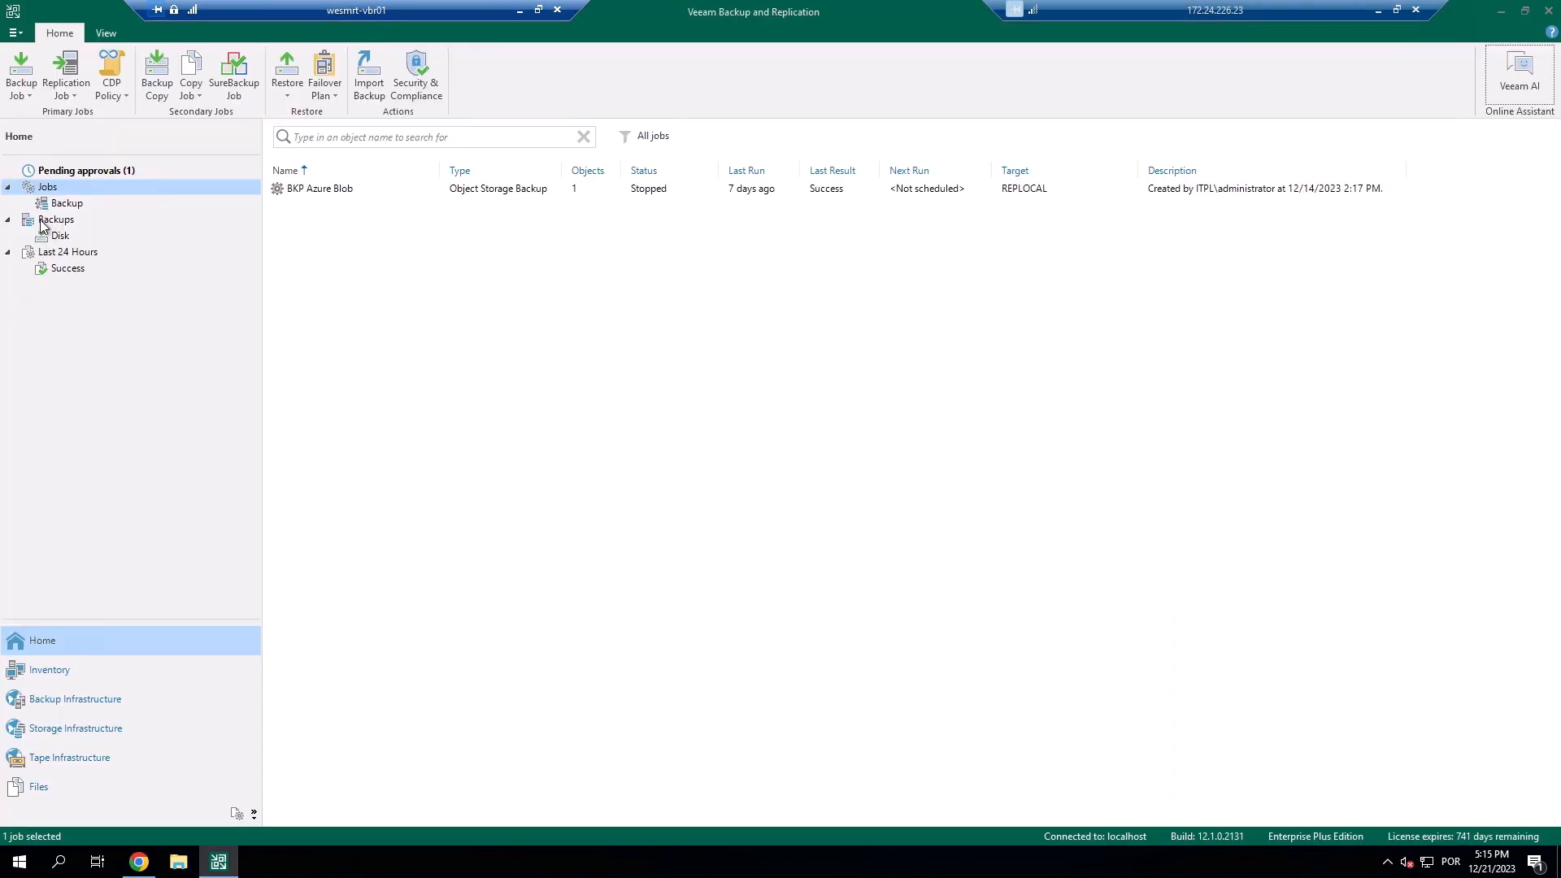
Approve the 'Delete backup BKP Azure Blob' request in Pending approvals and confirm.
{"action": "left_click", "coordinate": [84, 173]}
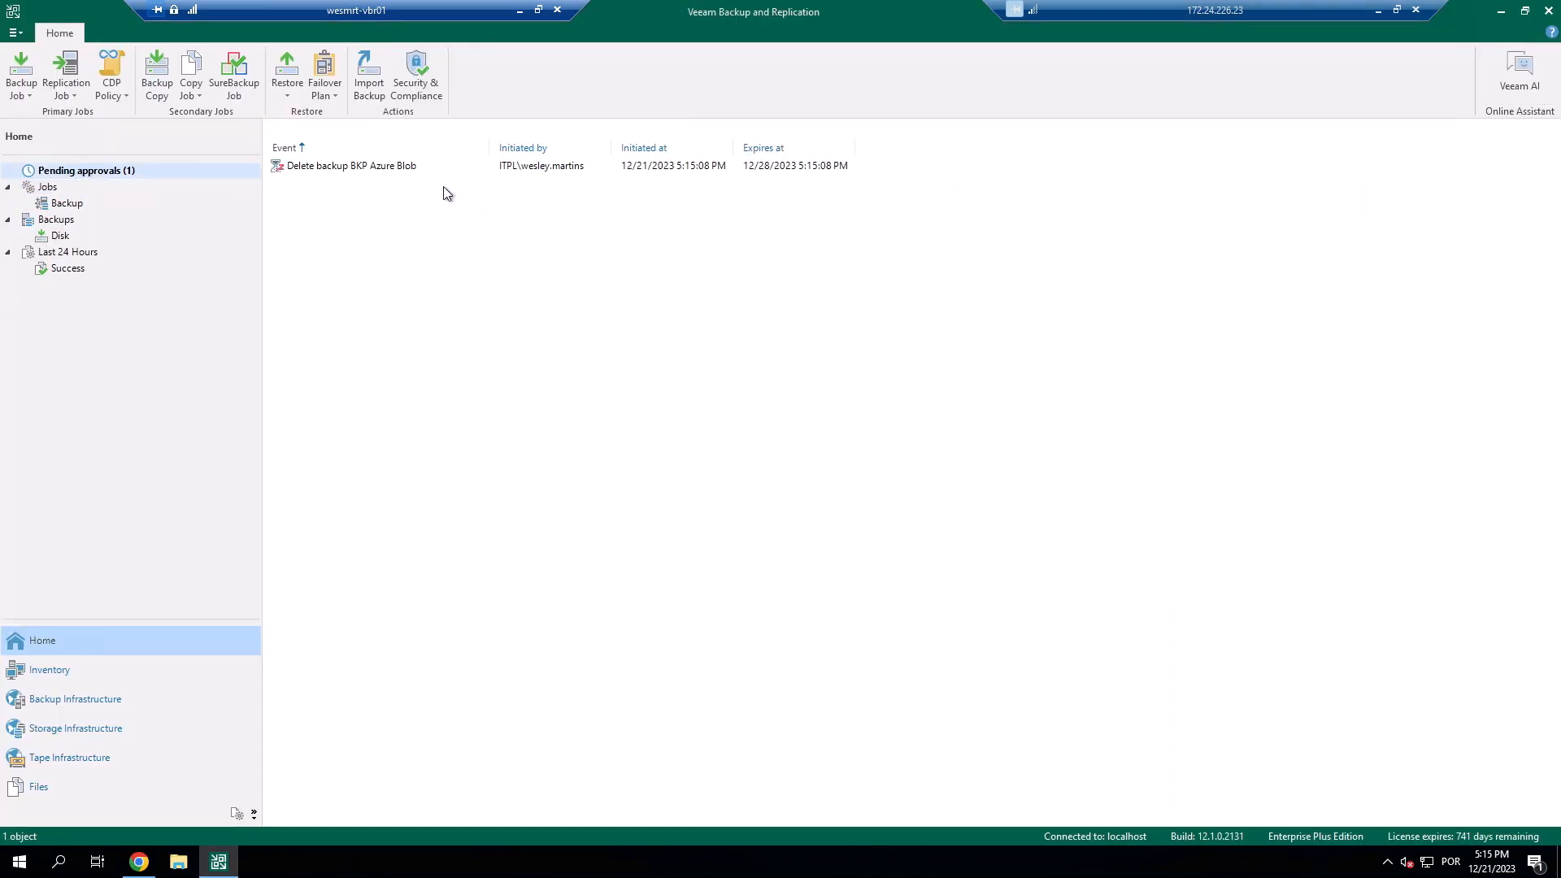
{"action": "left_click", "coordinate": [423, 169]}
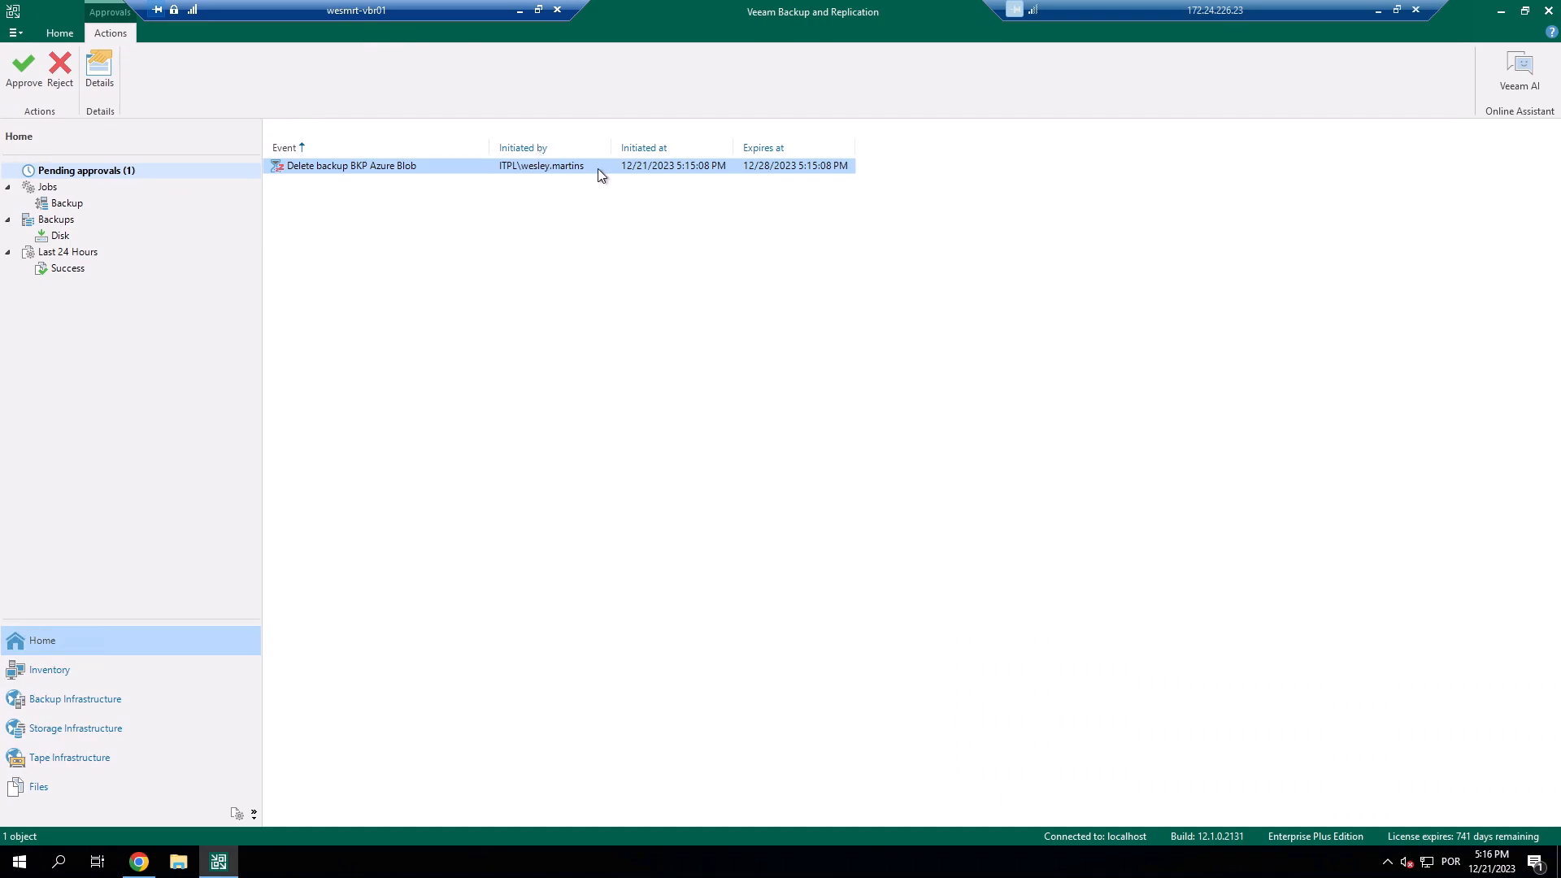
{"action": "right_click", "coordinate": [447, 168]}
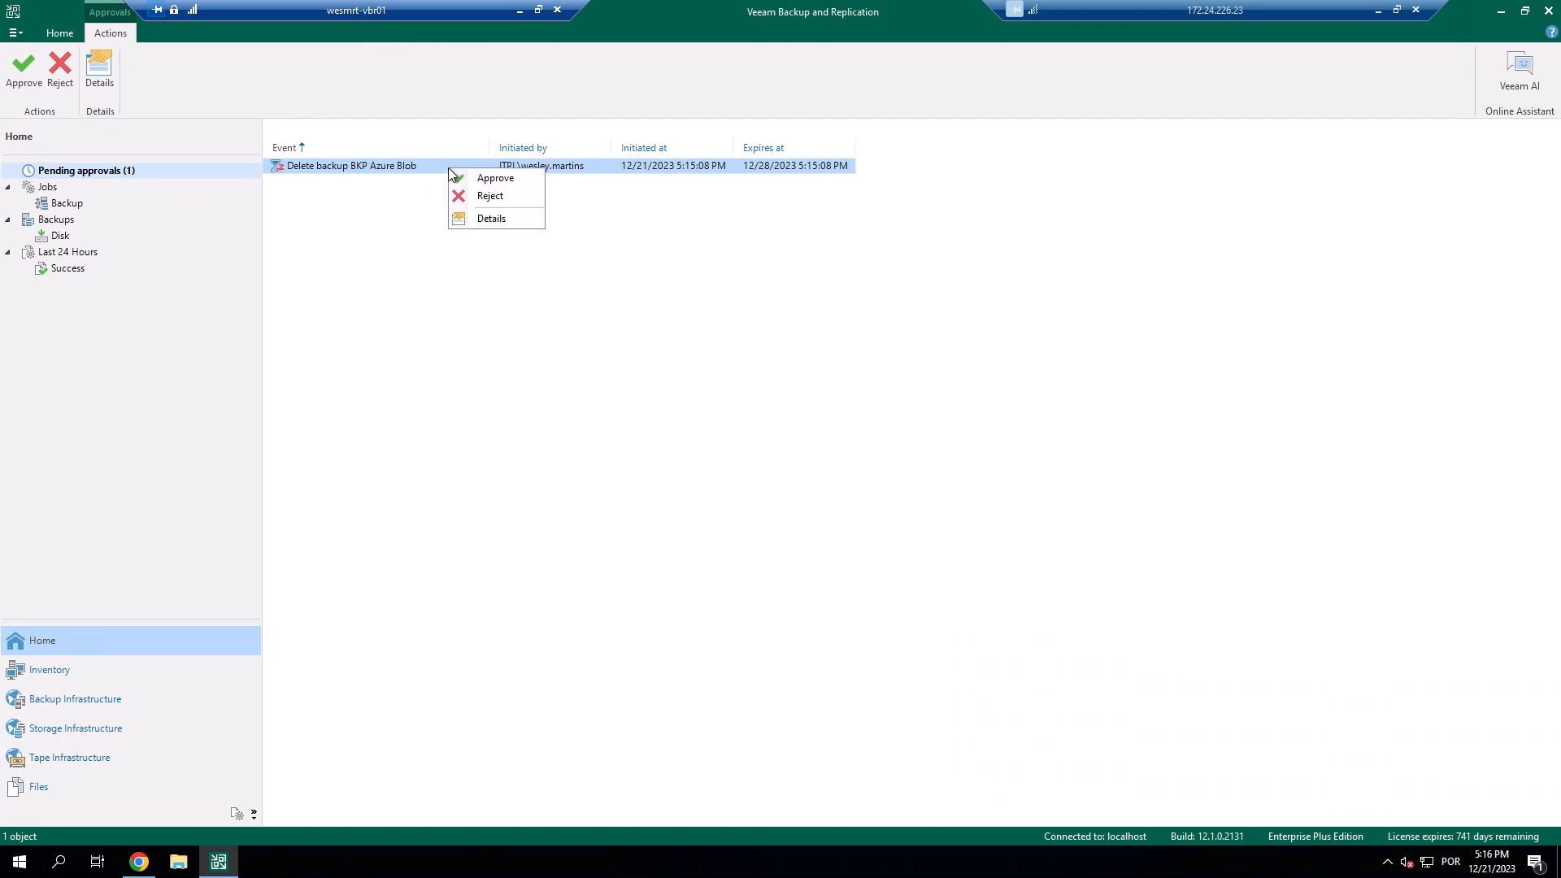
{"action": "left_click", "coordinate": [519, 178]}
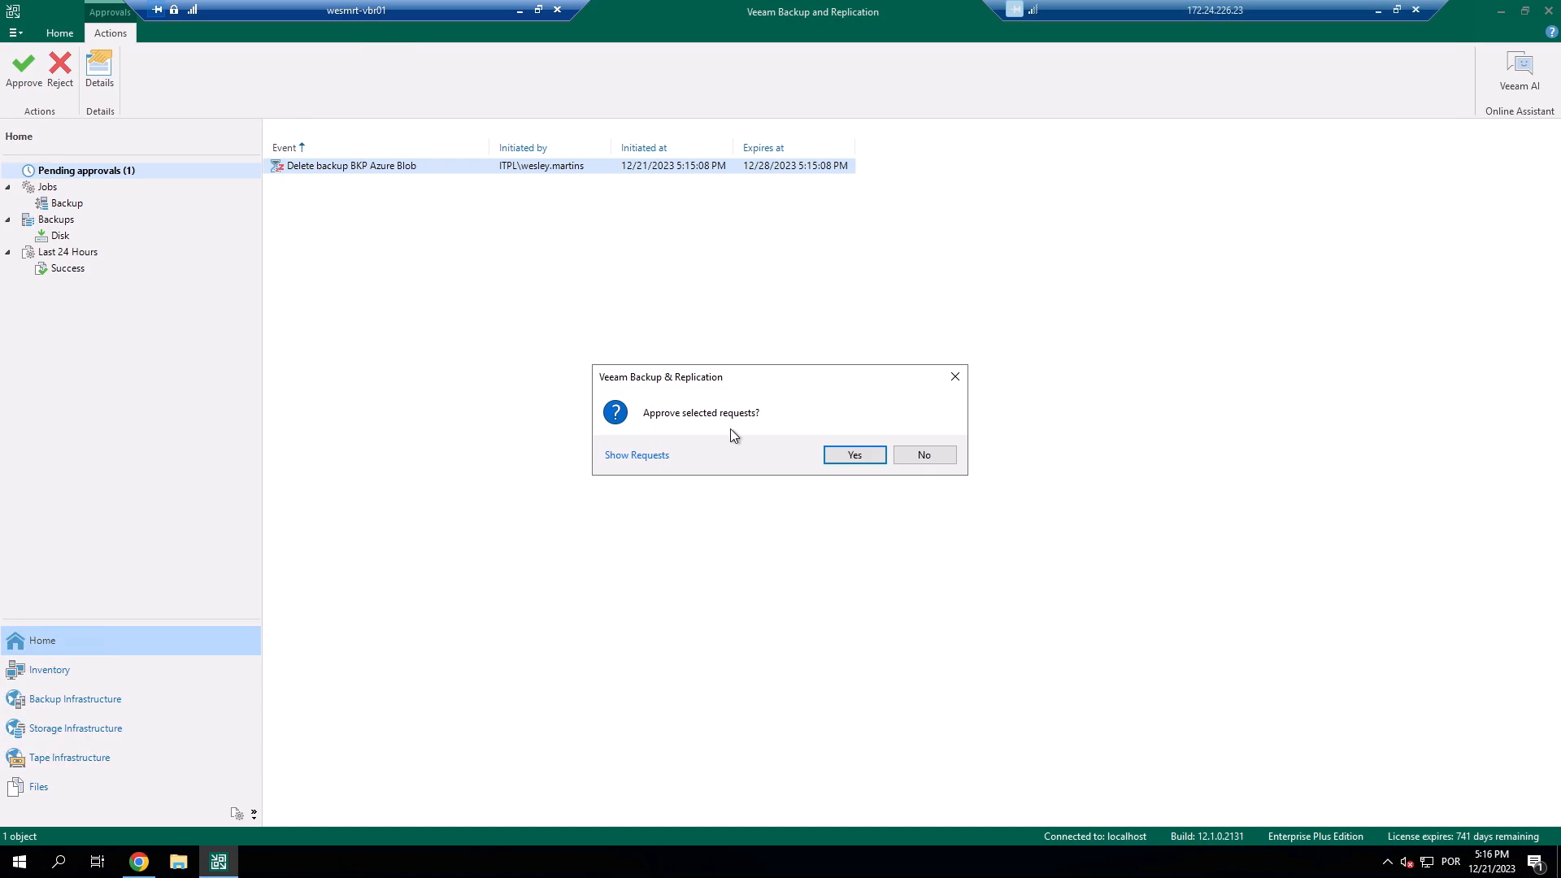
{"action": "left_click", "coordinate": [861, 457]}
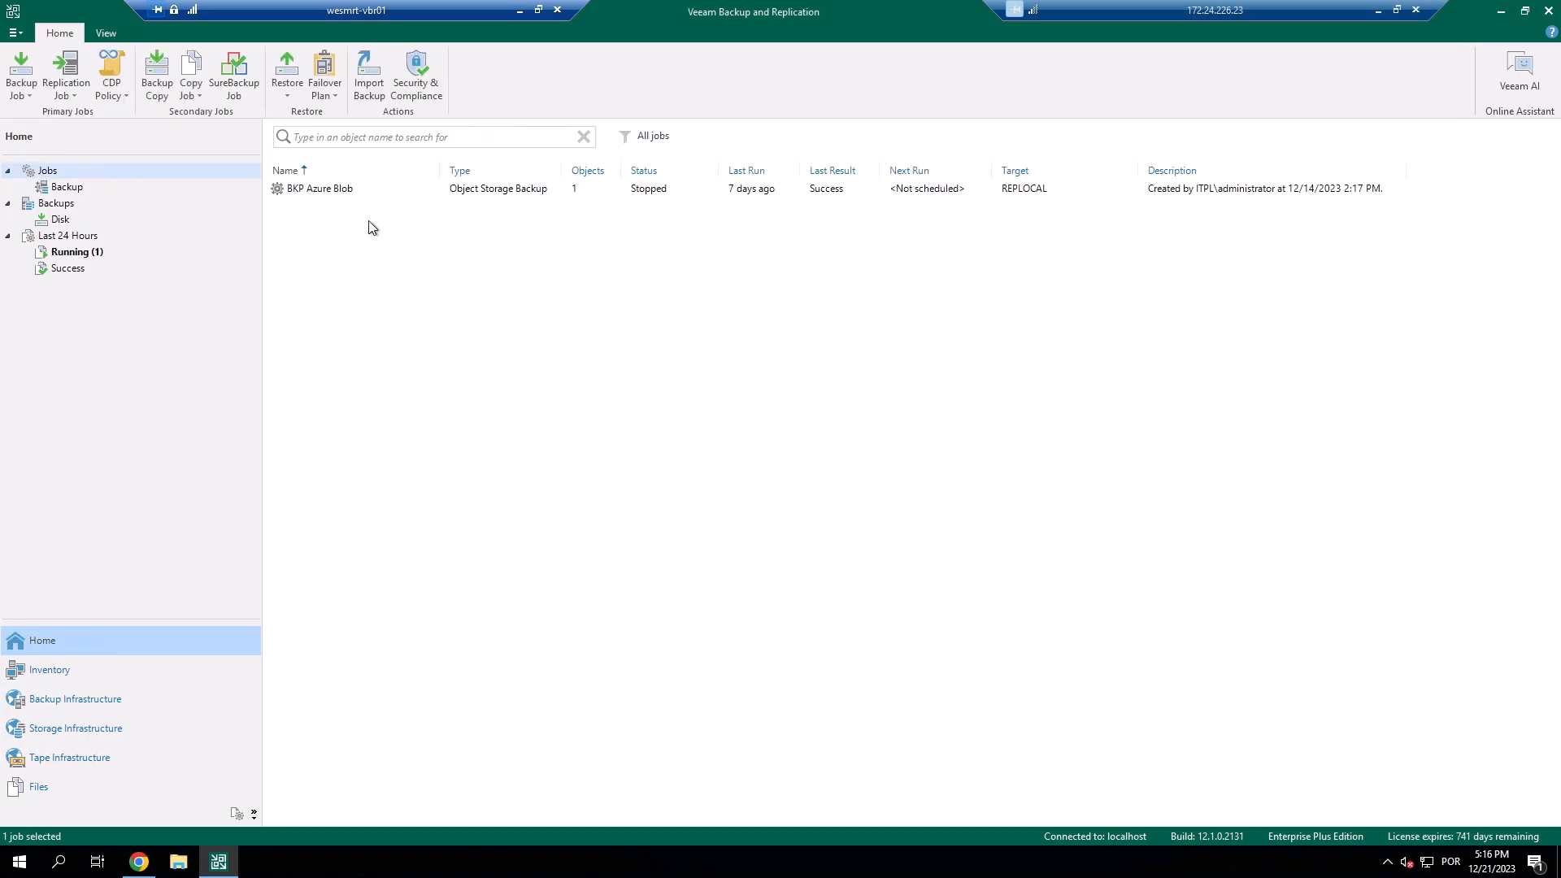
Check the running Backup Deletion Job session log to confirm the BKP Azure Blob backup was removed successfully.
{"action": "left_click", "coordinate": [94, 254]}
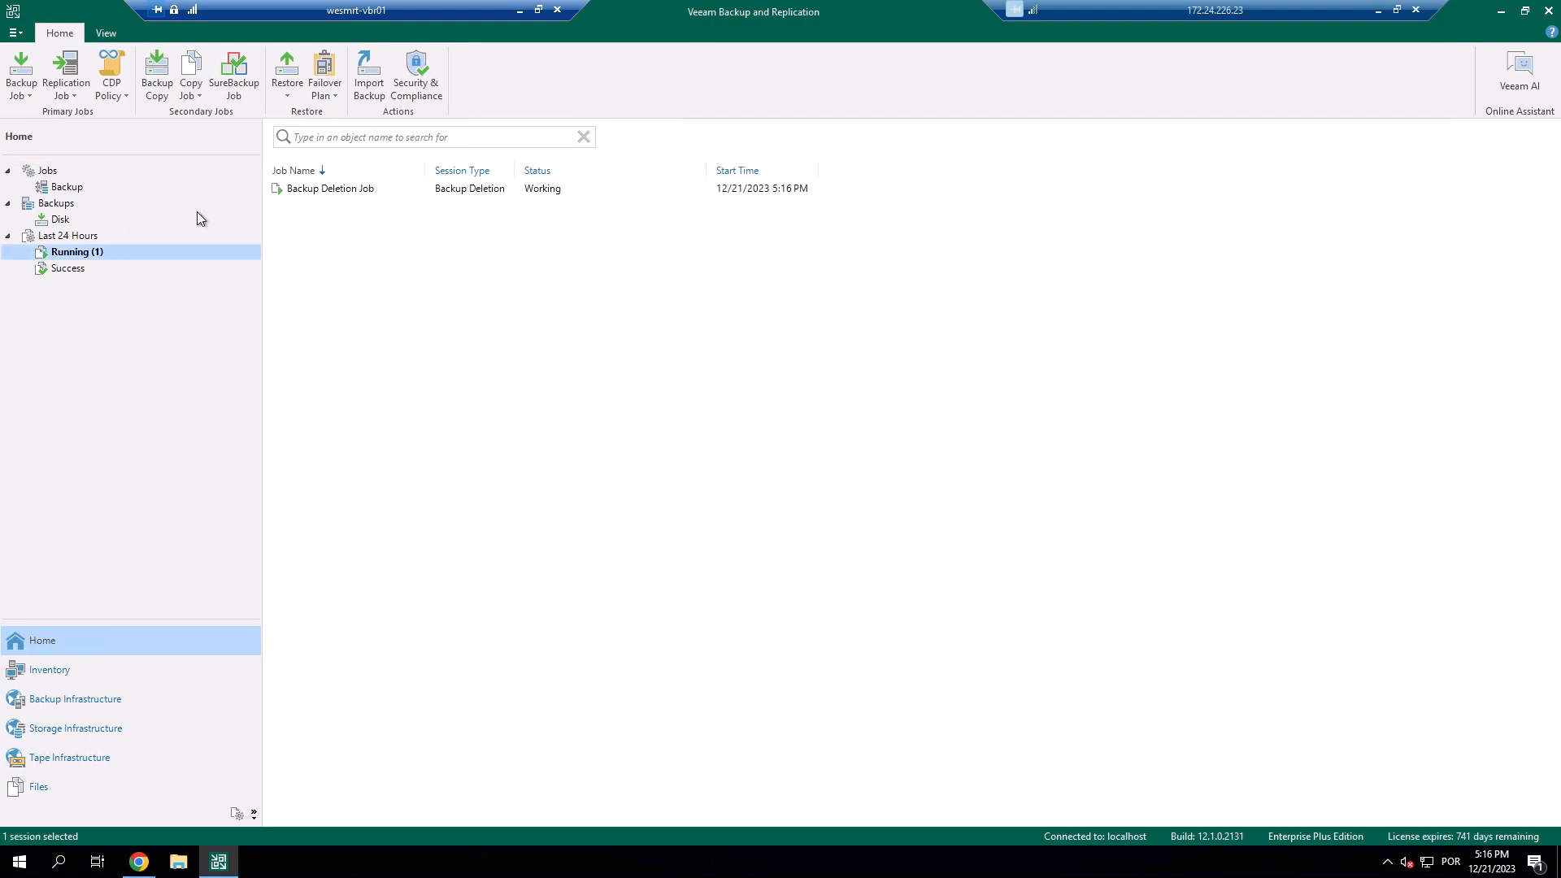
{"action": "double_click", "coordinate": [388, 191]}
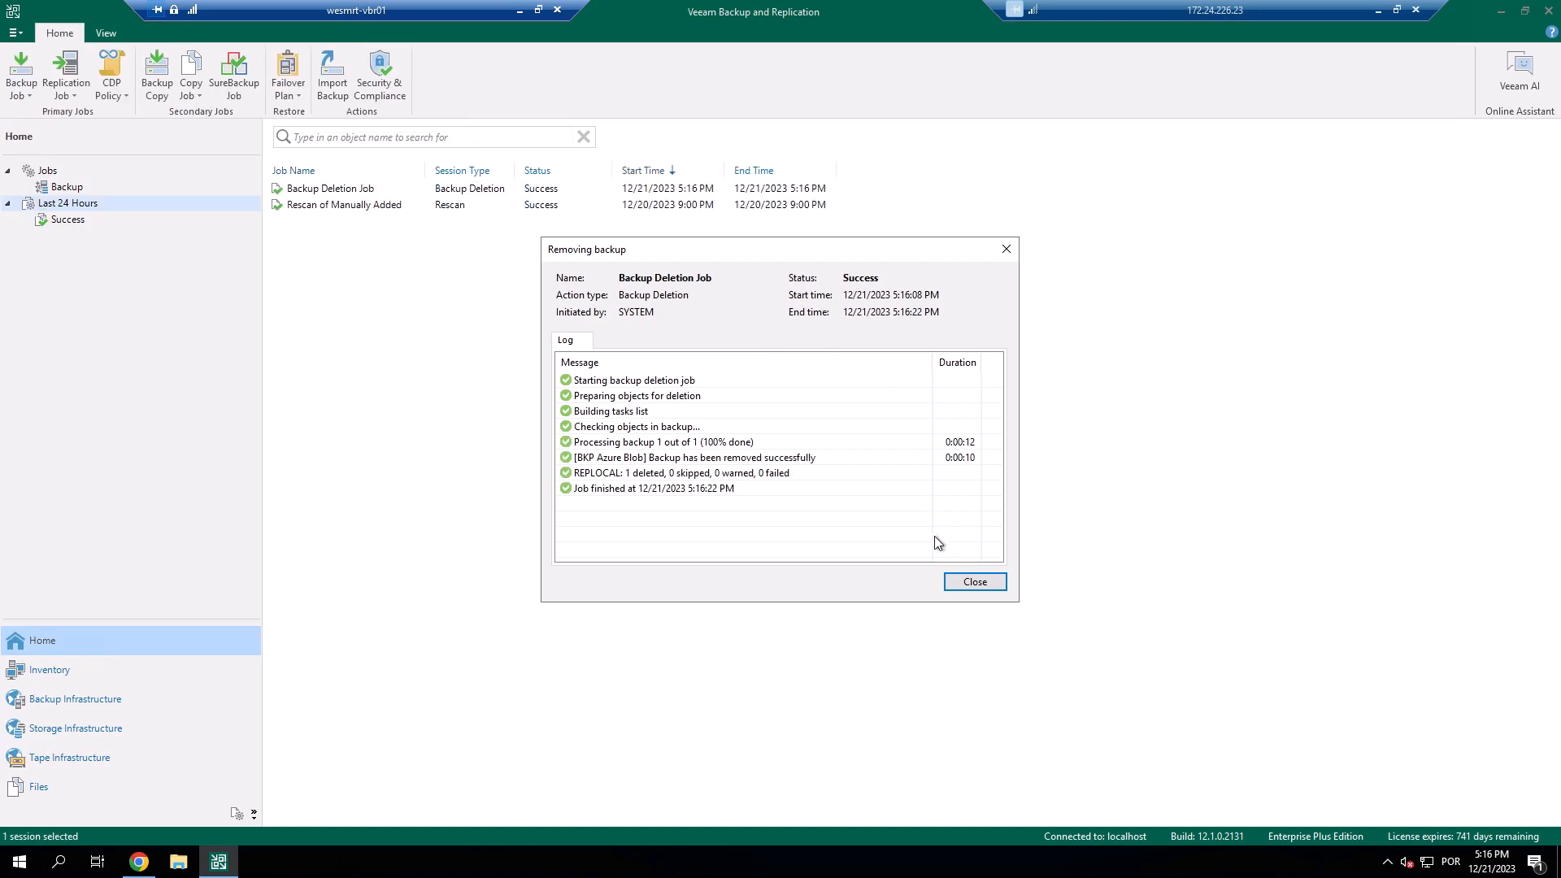
{"action": "left_click", "coordinate": [982, 585]}
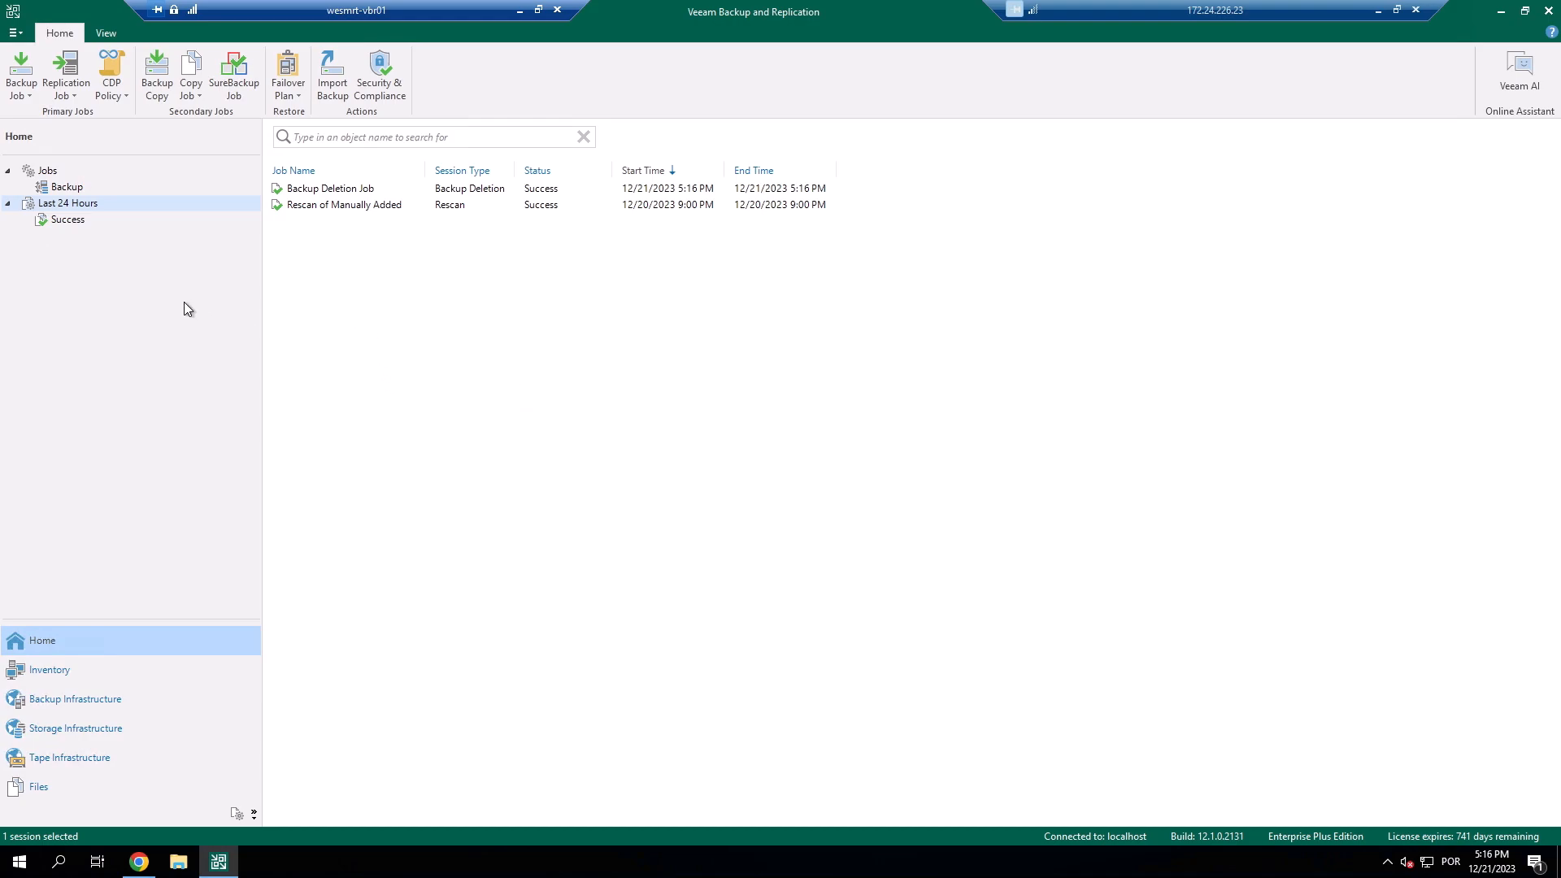
{"action": "left_click", "coordinate": [238, 814]}
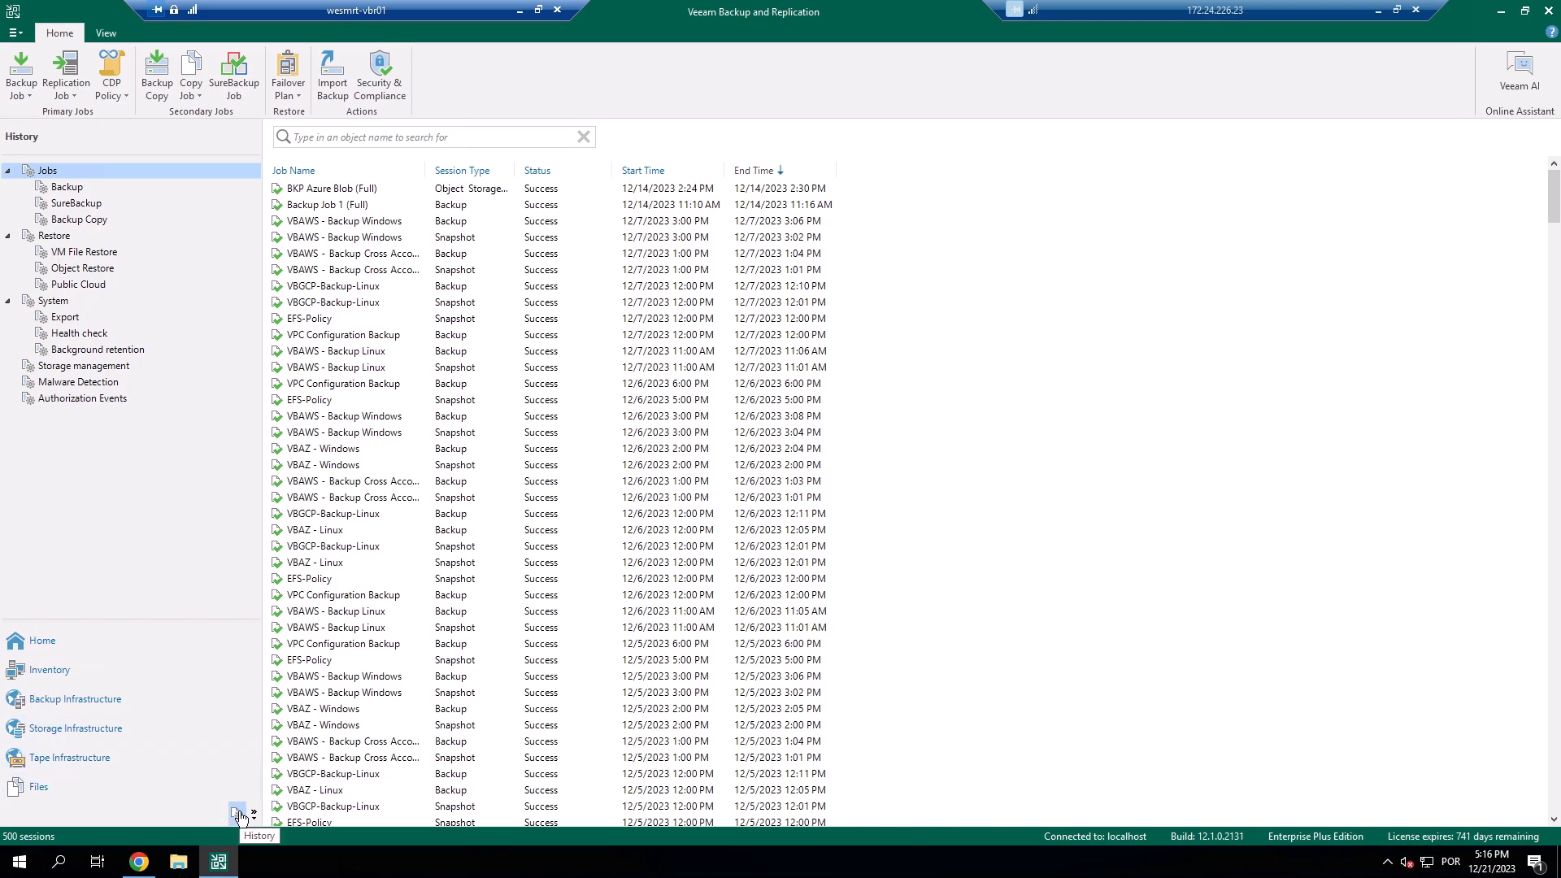
{"action": "left_click", "coordinate": [71, 398]}
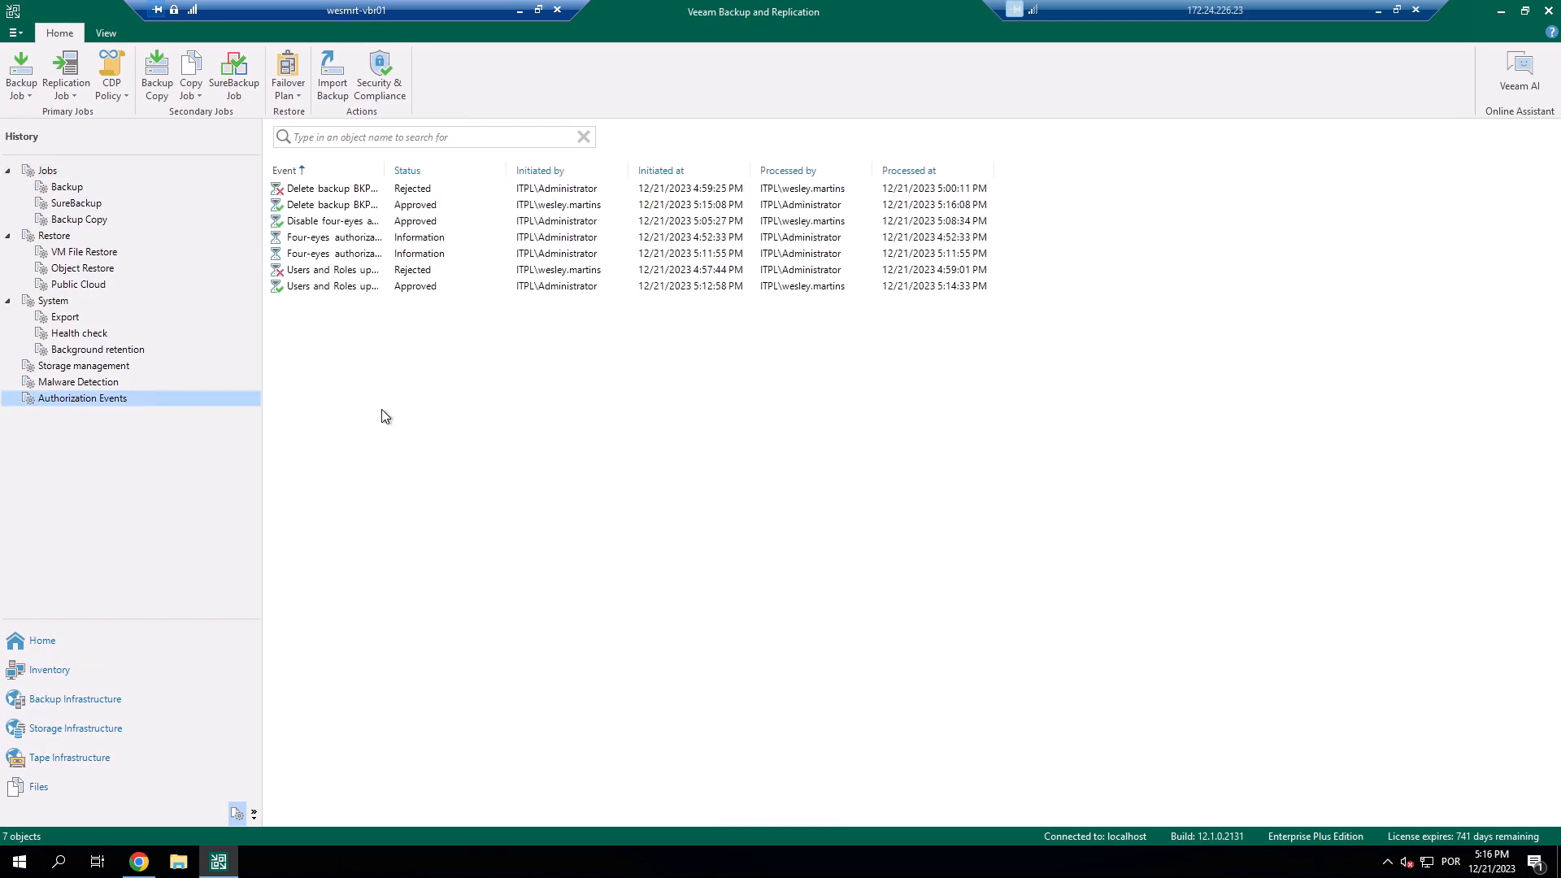
{"action": "left_click_drag", "start_coordinate": [386, 168], "coordinate": [564, 174]}
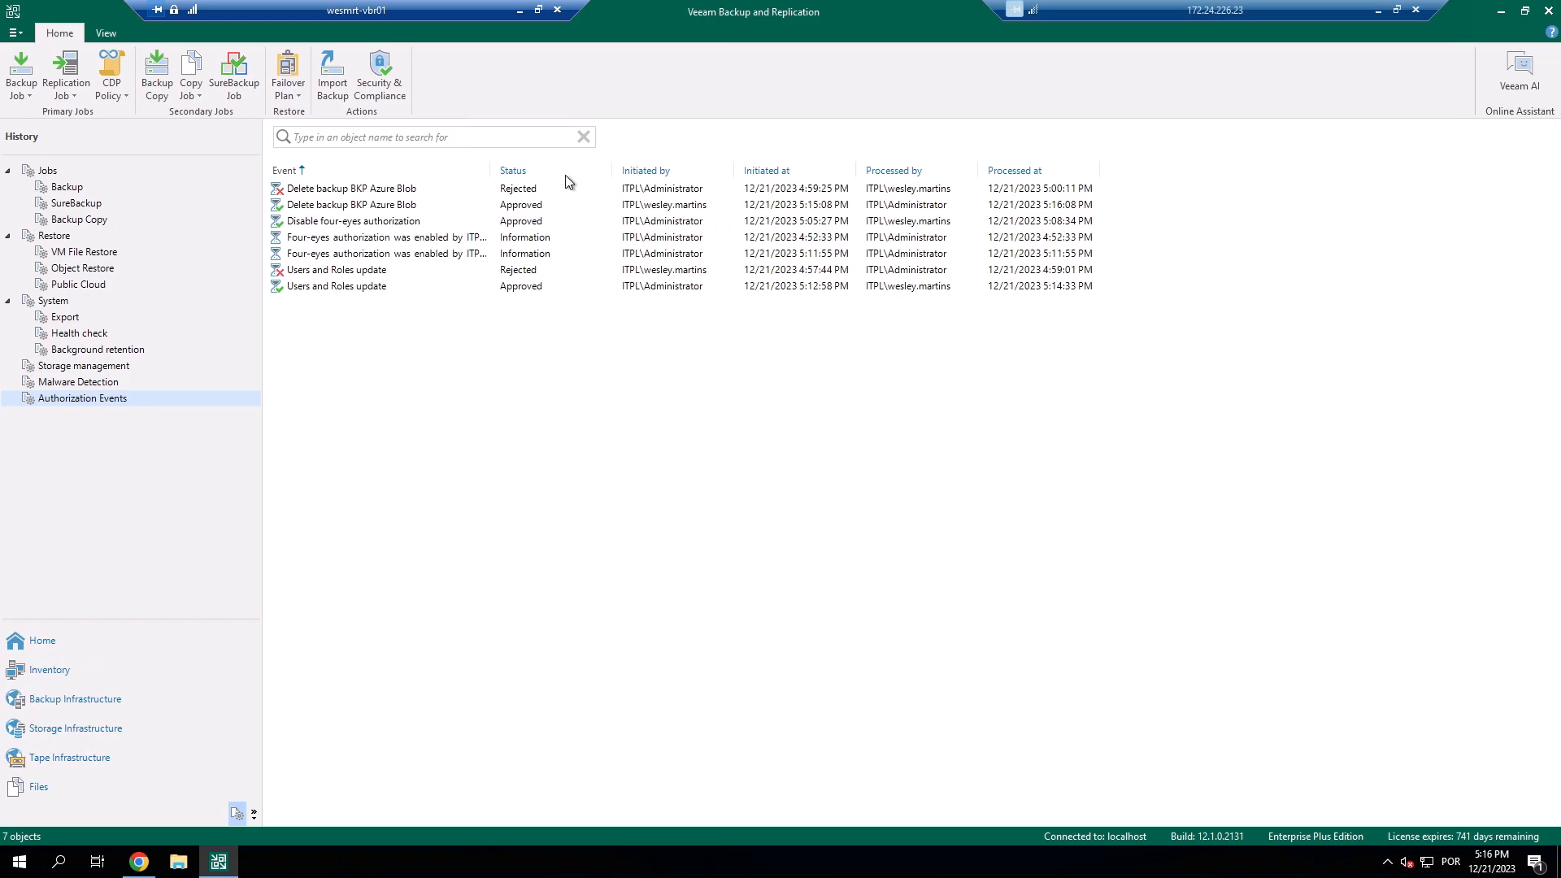
{"action": "left_click", "coordinate": [379, 209]}
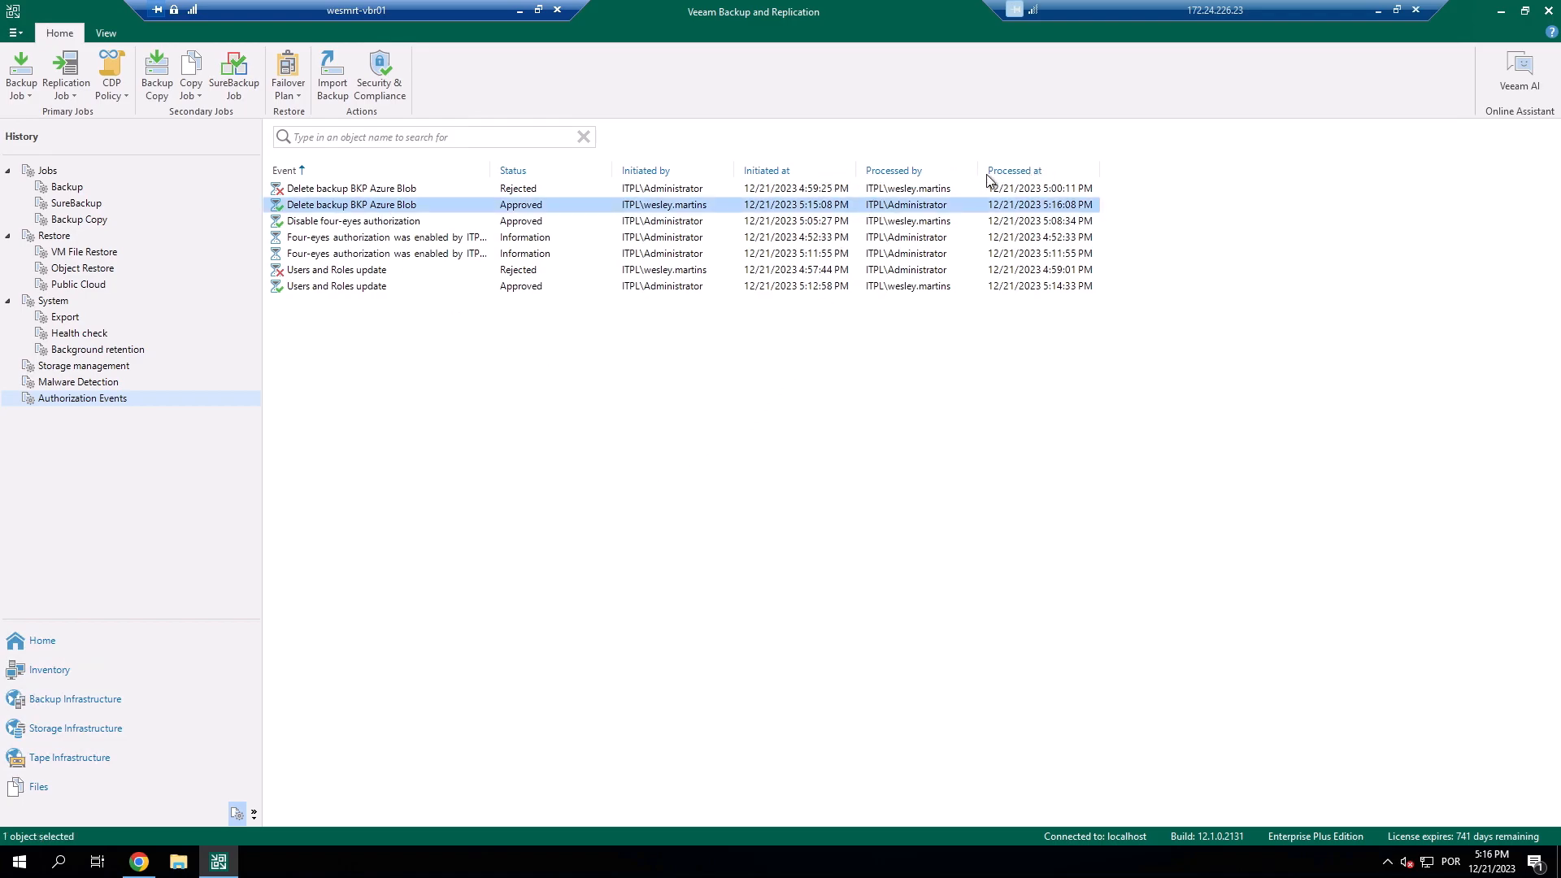
{"action": "left_click", "coordinate": [1033, 171]}
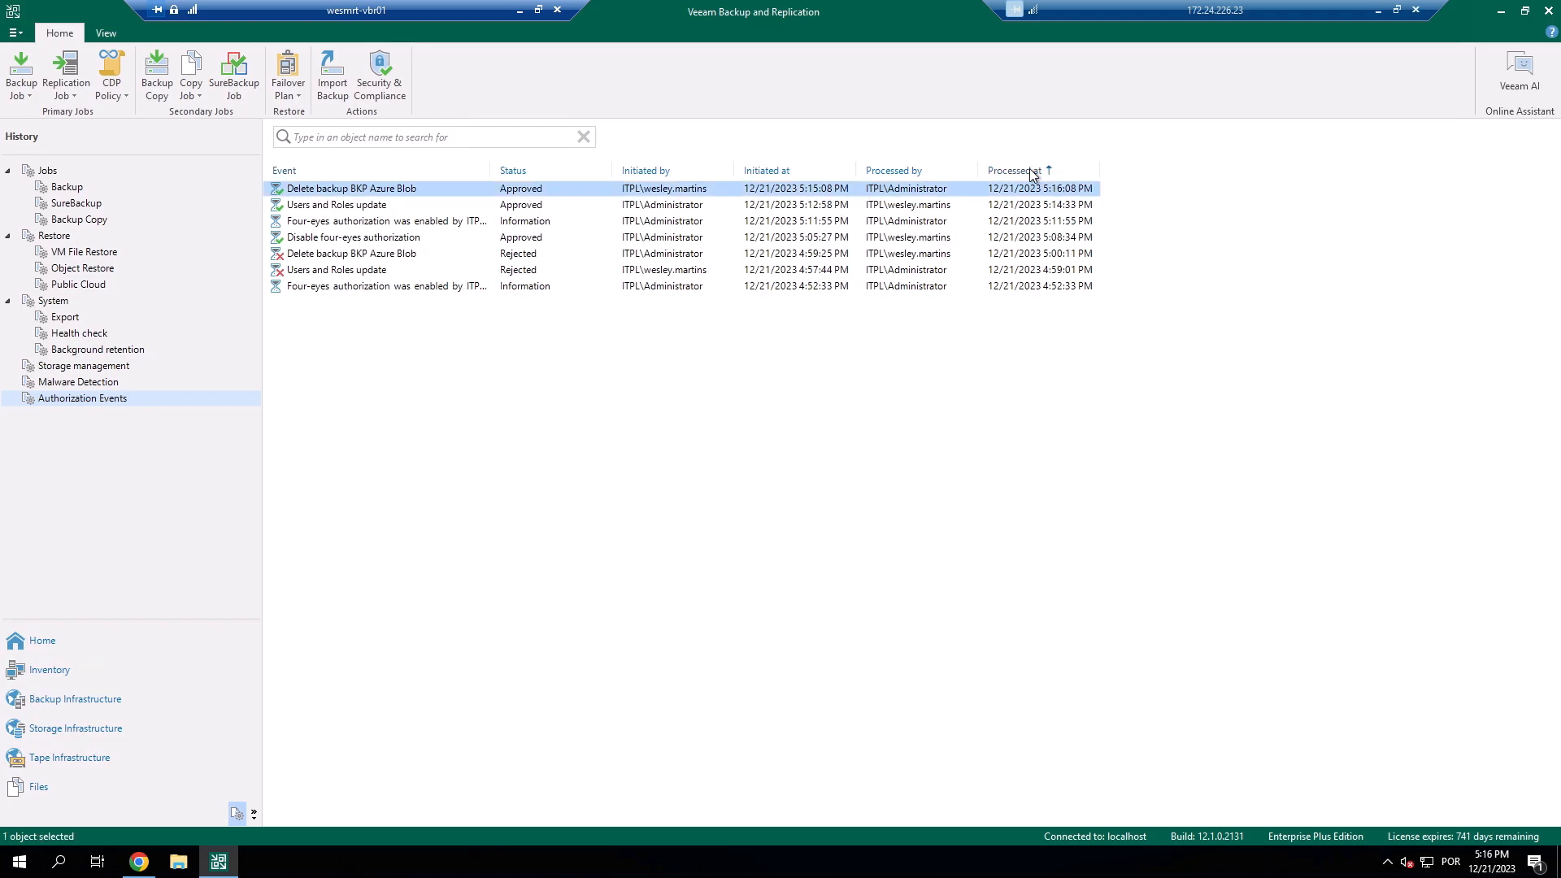
{"action": "left_click", "coordinate": [365, 209]}
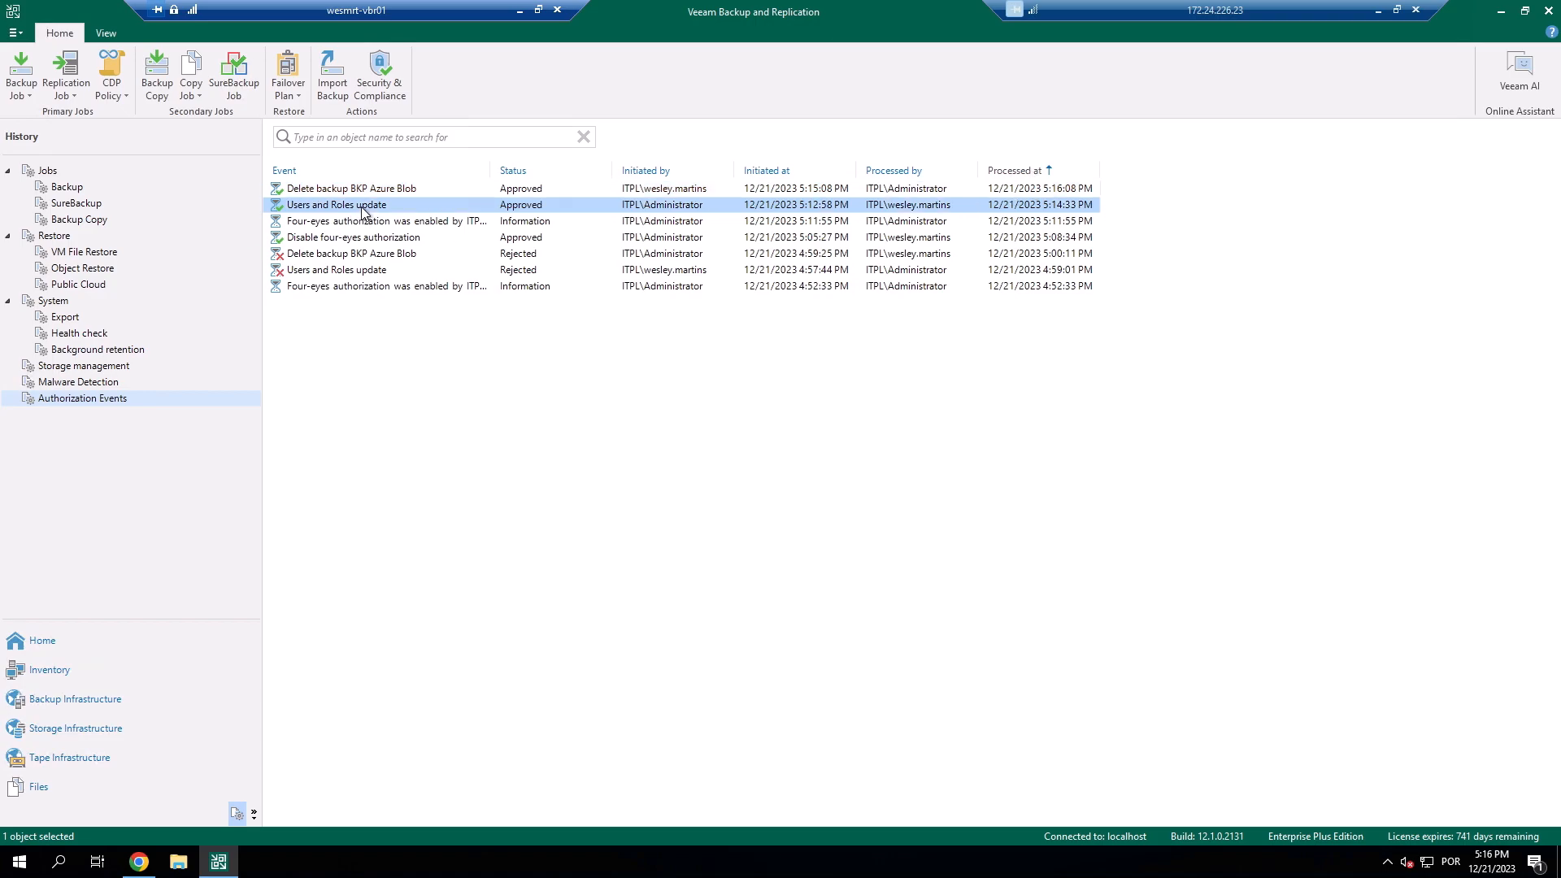
{"action": "left_click", "coordinate": [378, 207]}
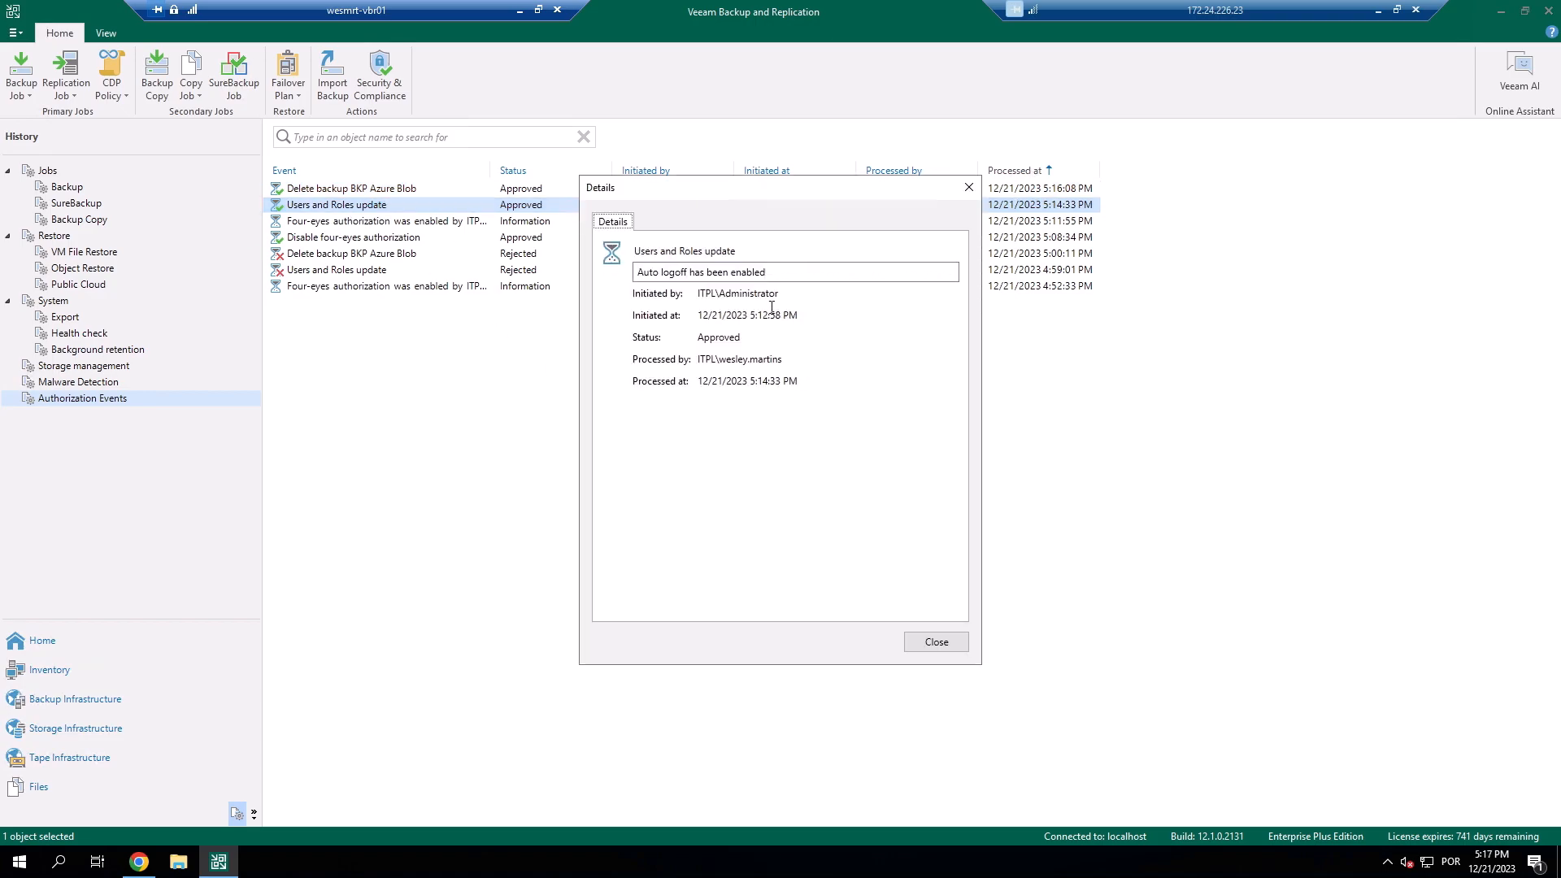
{"action": "double_click", "coordinate": [720, 294]}
{"action": "double_click", "coordinate": [843, 368]}
{"action": "left_click_drag", "start_coordinate": [704, 382], "coordinate": [713, 383]}
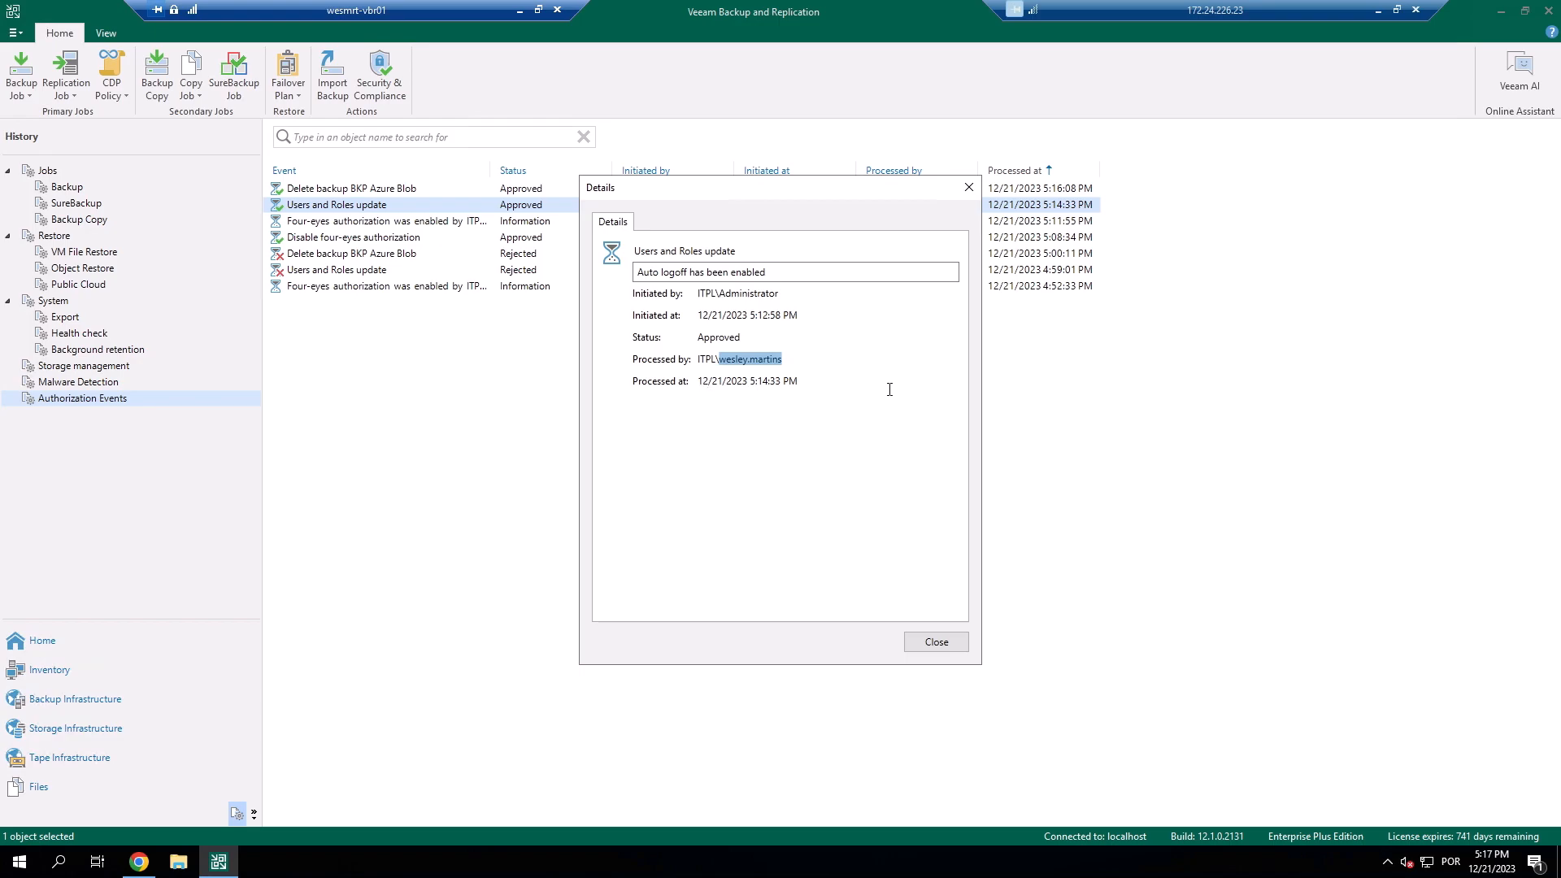
{"action": "left_click", "coordinate": [937, 643]}
{"action": "double_click", "coordinate": [427, 192]}
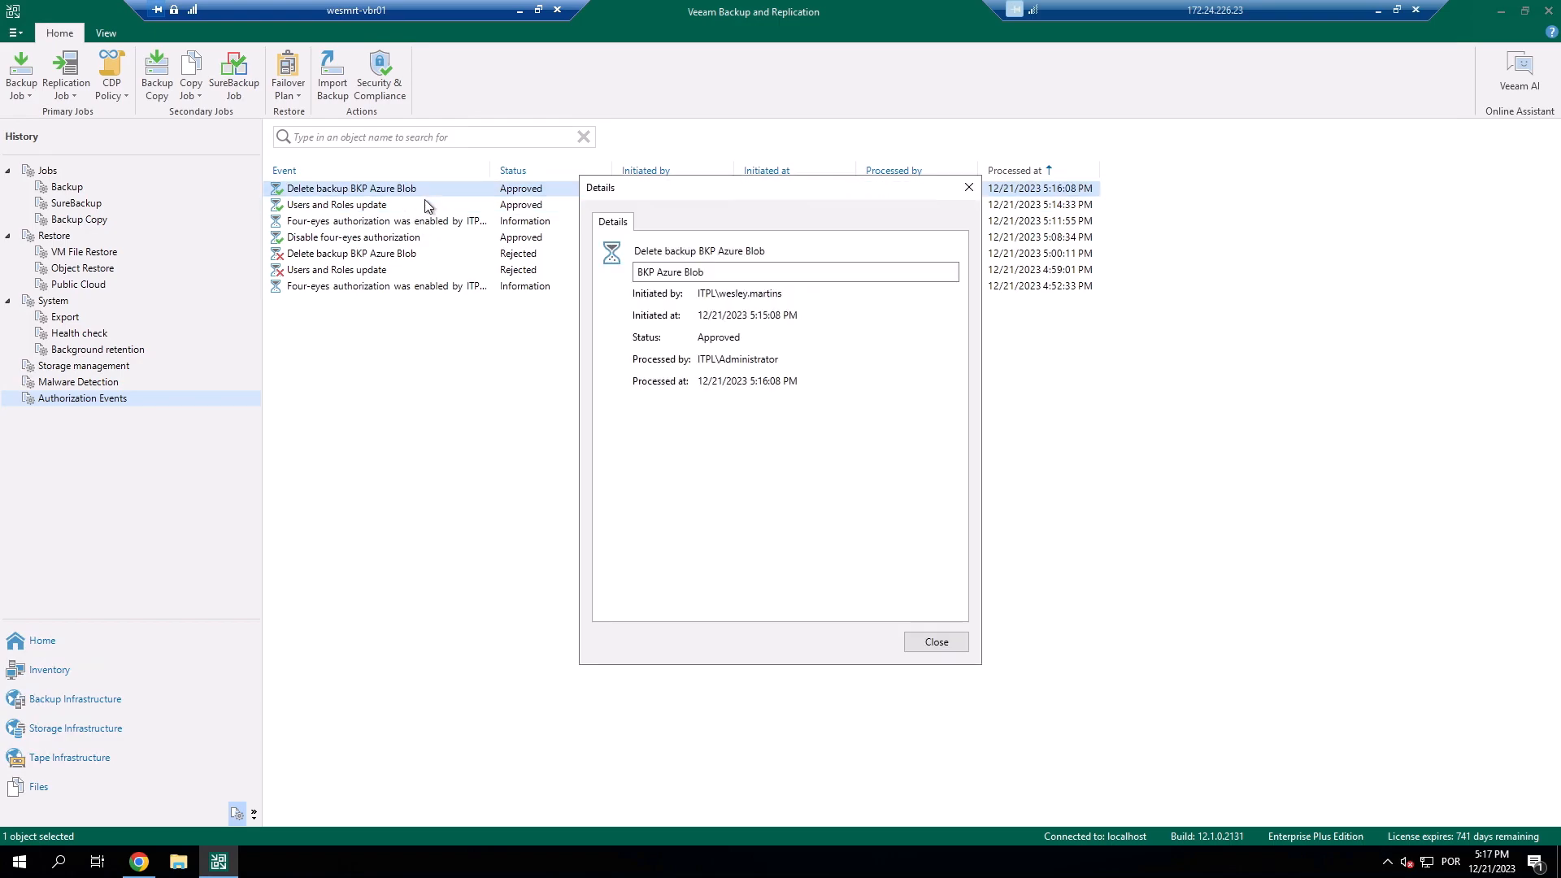
{"action": "left_click_drag", "start_coordinate": [725, 294], "coordinate": [911, 294]}
{"action": "left_click_drag", "start_coordinate": [717, 359], "coordinate": [815, 360]}
{"action": "double_click", "coordinate": [747, 359]}
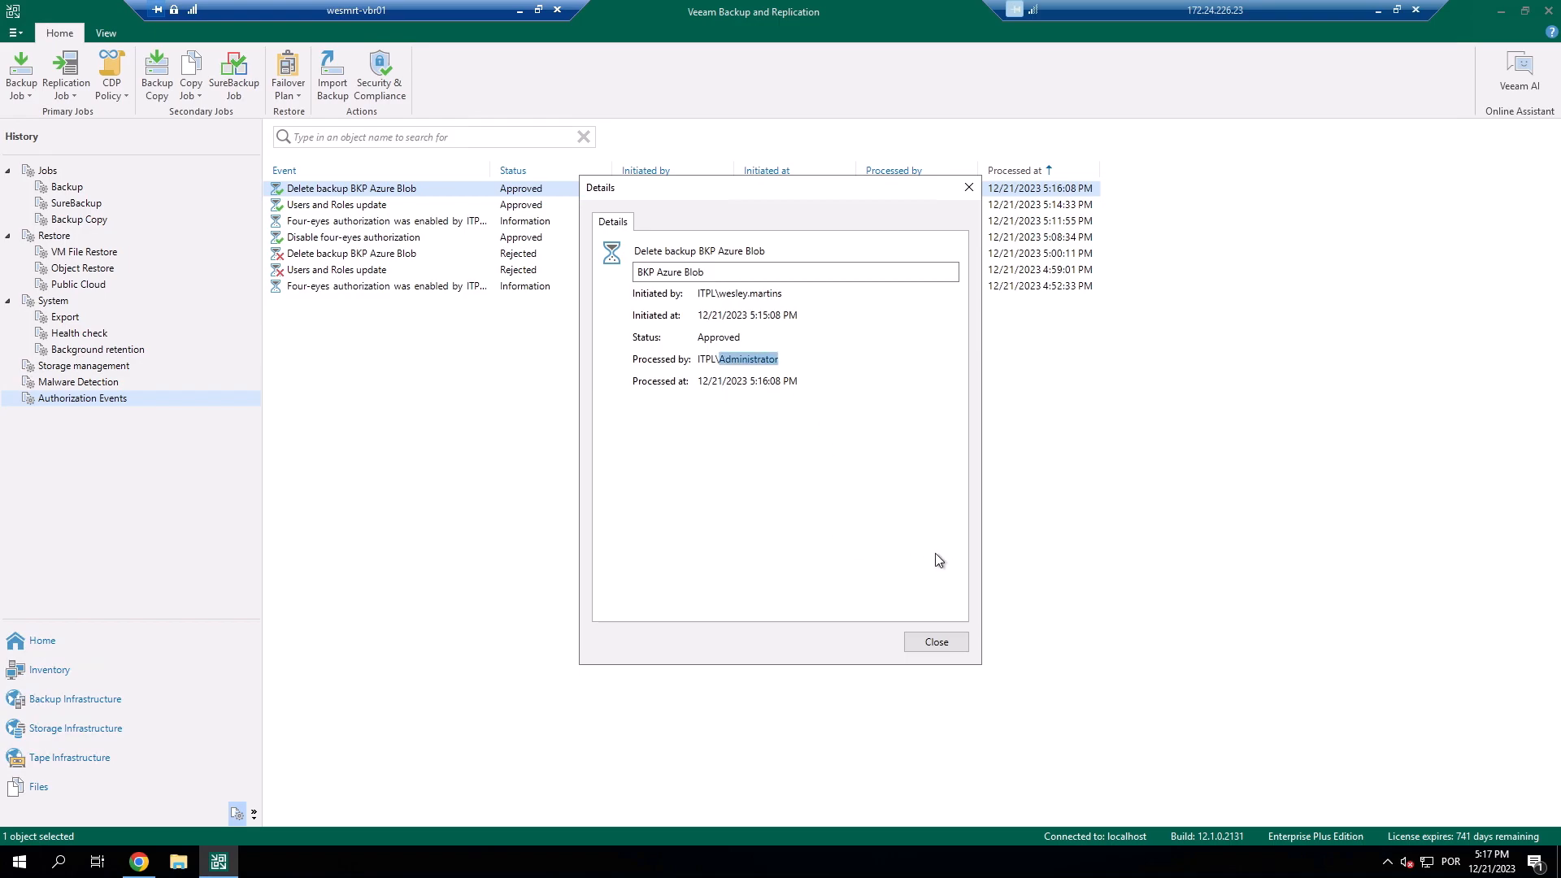
{"action": "left_click", "coordinate": [936, 642]}
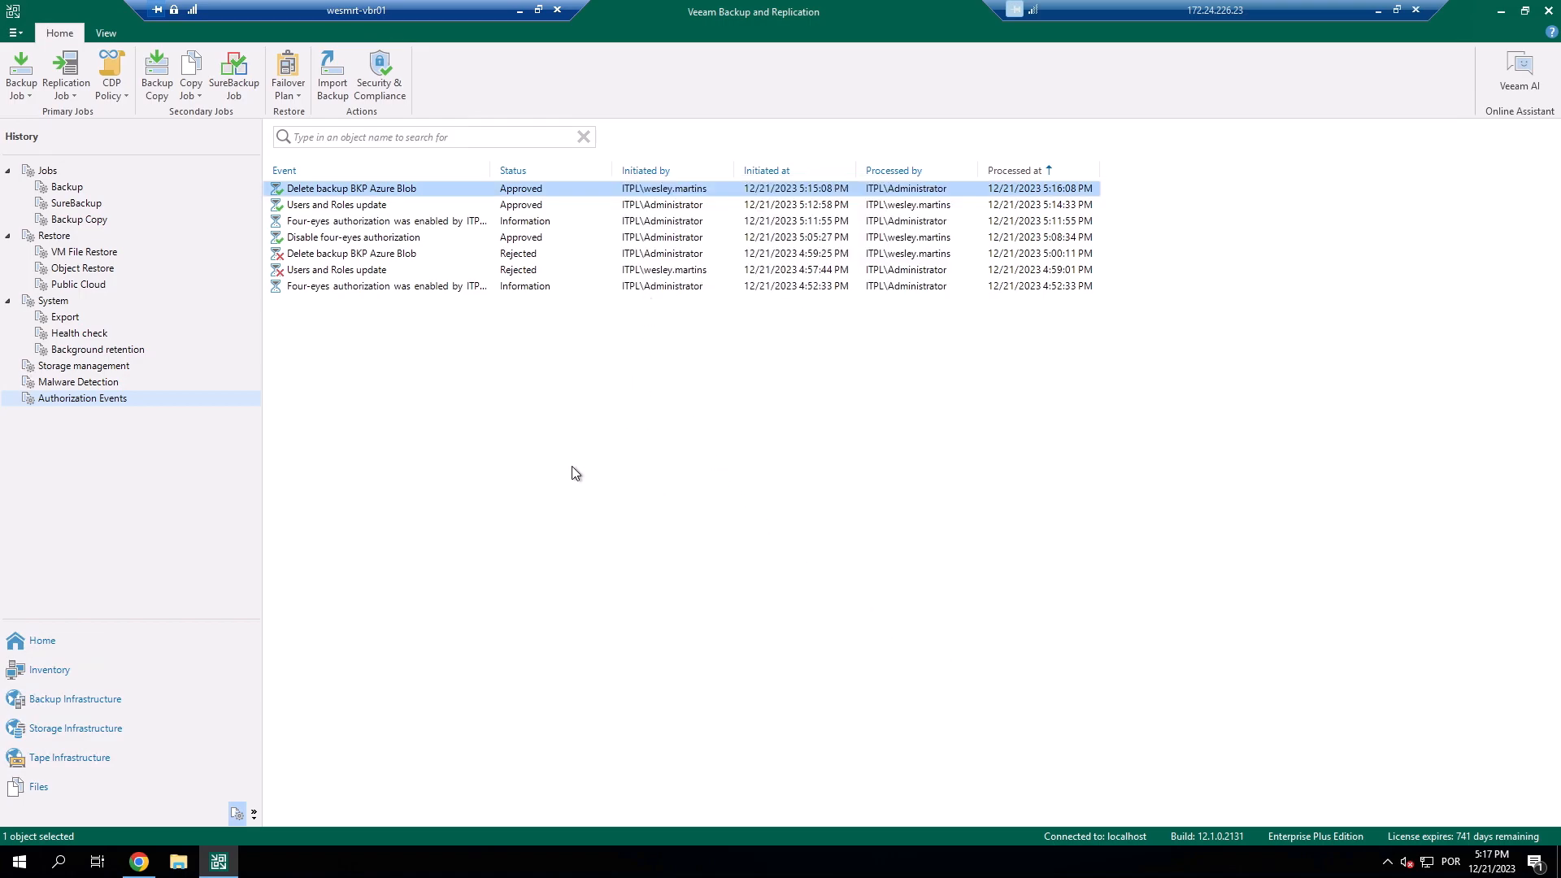
{"action": "left_click", "coordinate": [104, 643]}
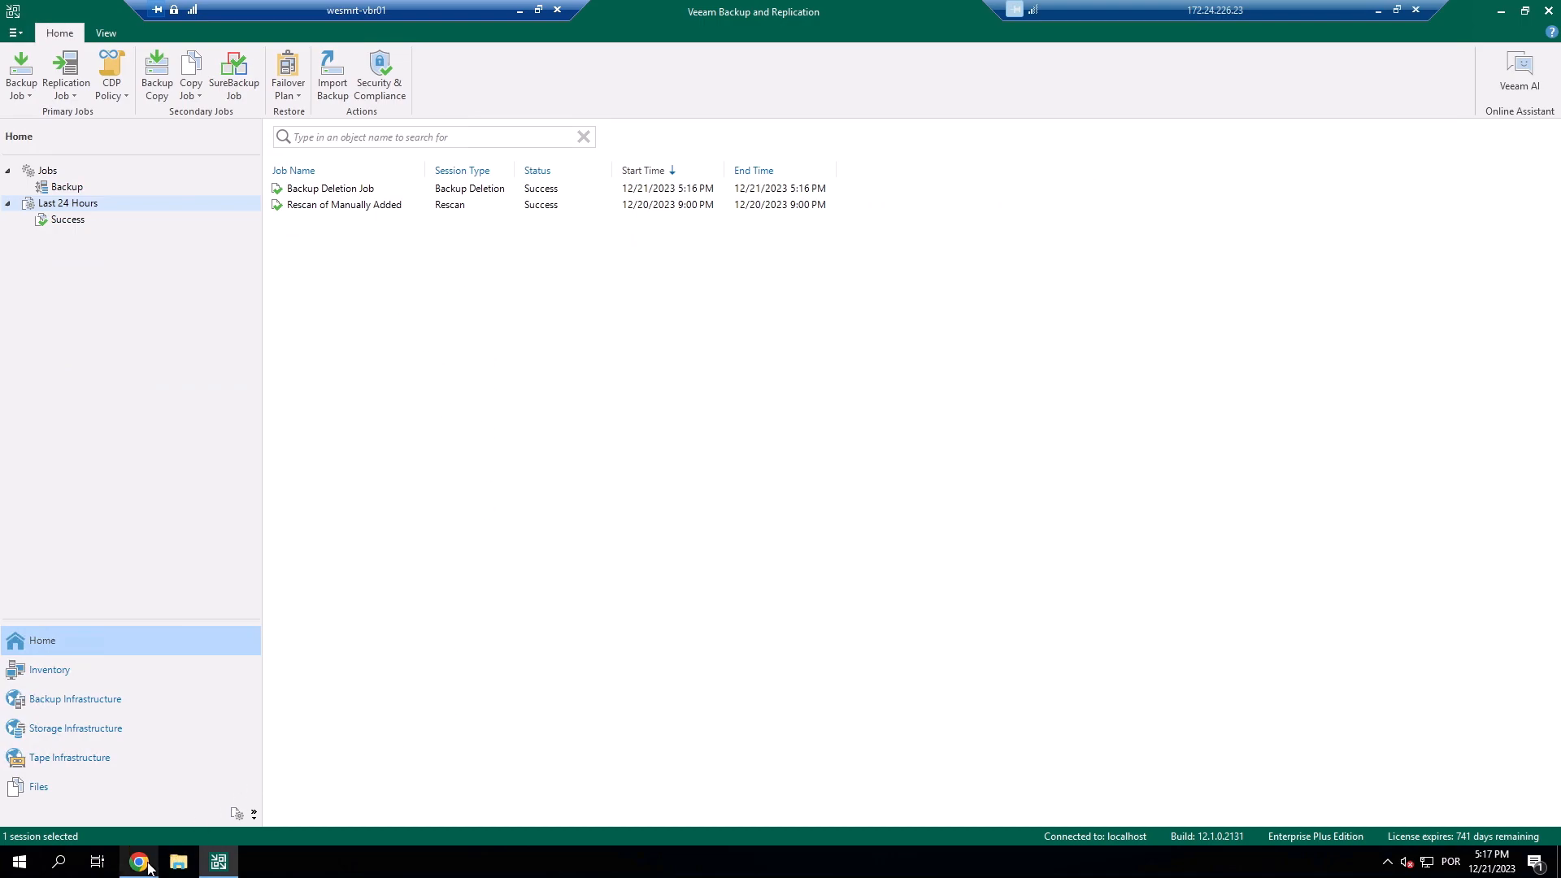
{"action": "left_click", "coordinate": [142, 864]}
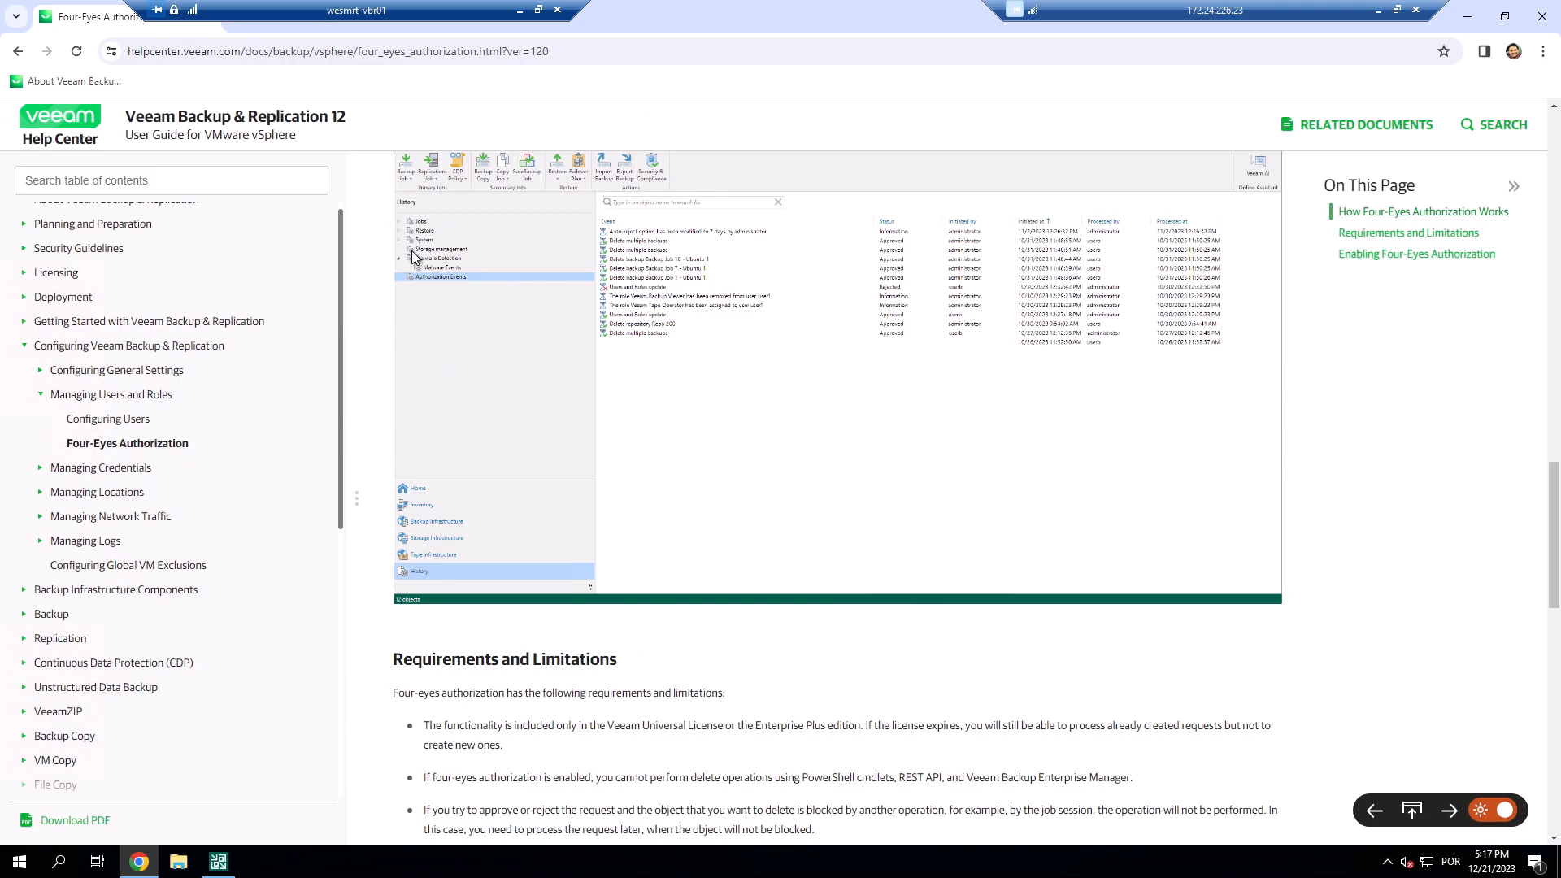
{"action": "scroll", "coordinate": [540, 472], "scroll_direction": "up", "scroll_amount": 9}
{"action": "scroll", "coordinate": [543, 479], "scroll_direction": "up", "scroll_amount": 10}
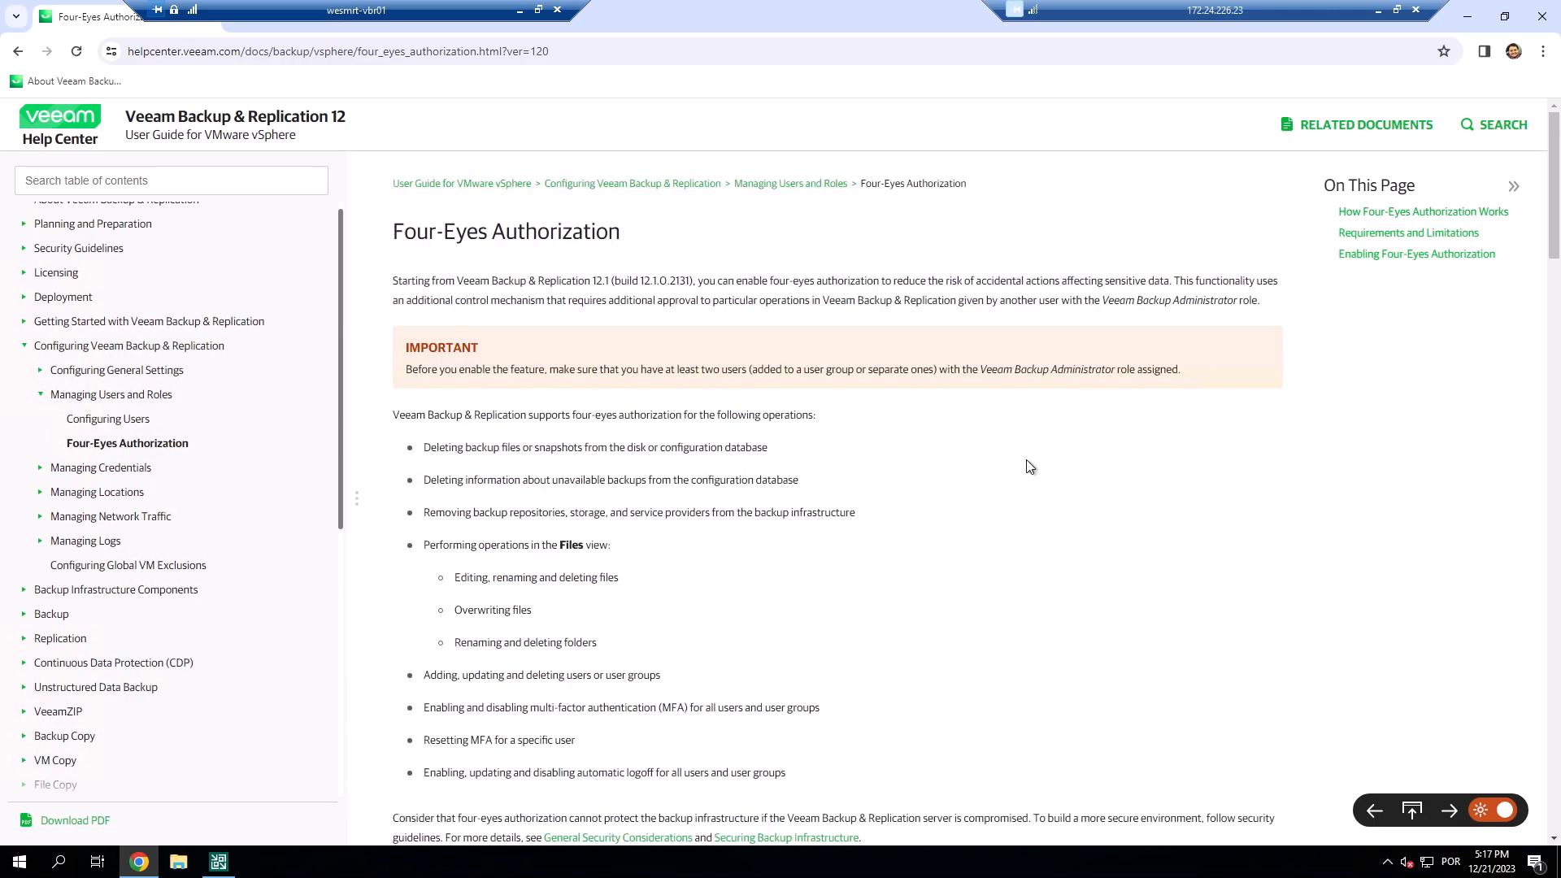
{"action": "scroll", "coordinate": [1028, 460], "scroll_direction": "down", "scroll_amount": 5}
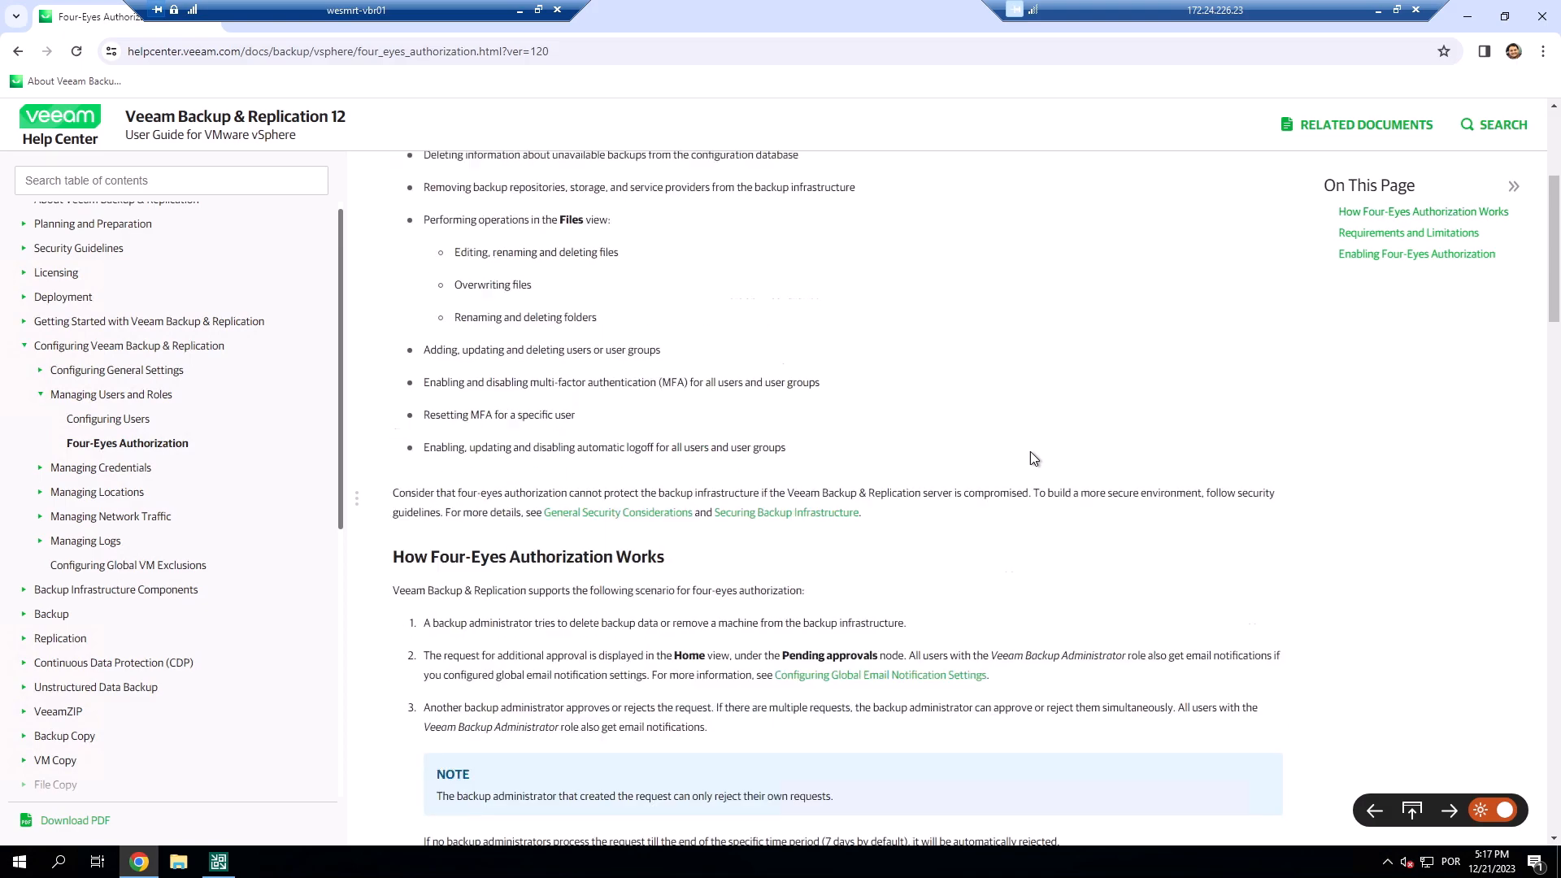
{"action": "scroll", "coordinate": [1031, 448], "scroll_direction": "up", "scroll_amount": 2}
{"action": "scroll", "coordinate": [1031, 449], "scroll_direction": "up", "scroll_amount": 2}
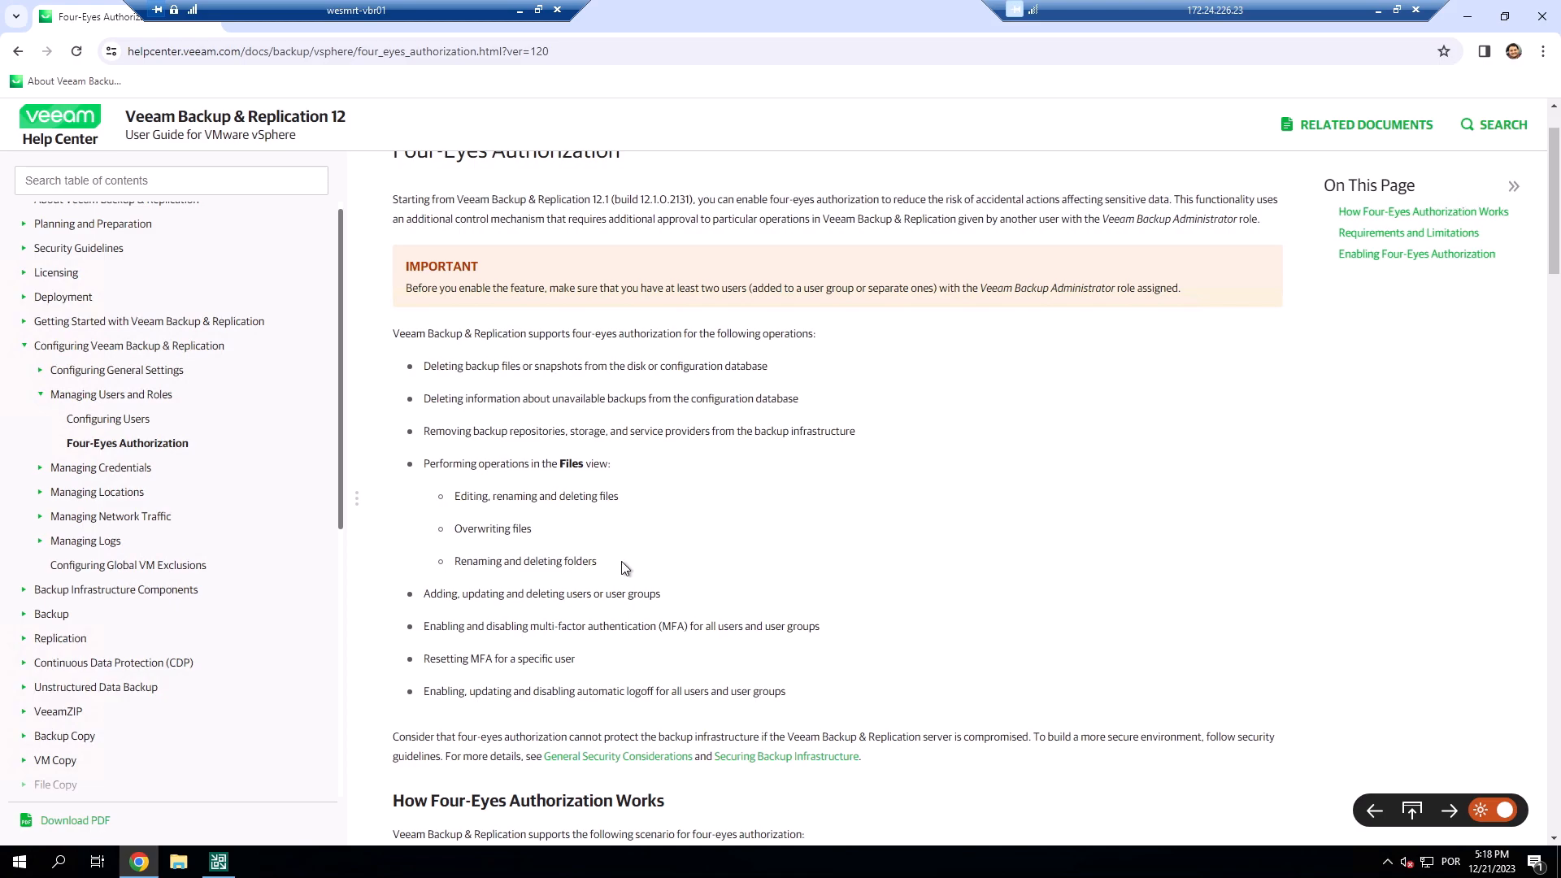
{"action": "scroll", "coordinate": [623, 545], "scroll_direction": "down", "scroll_amount": 1}
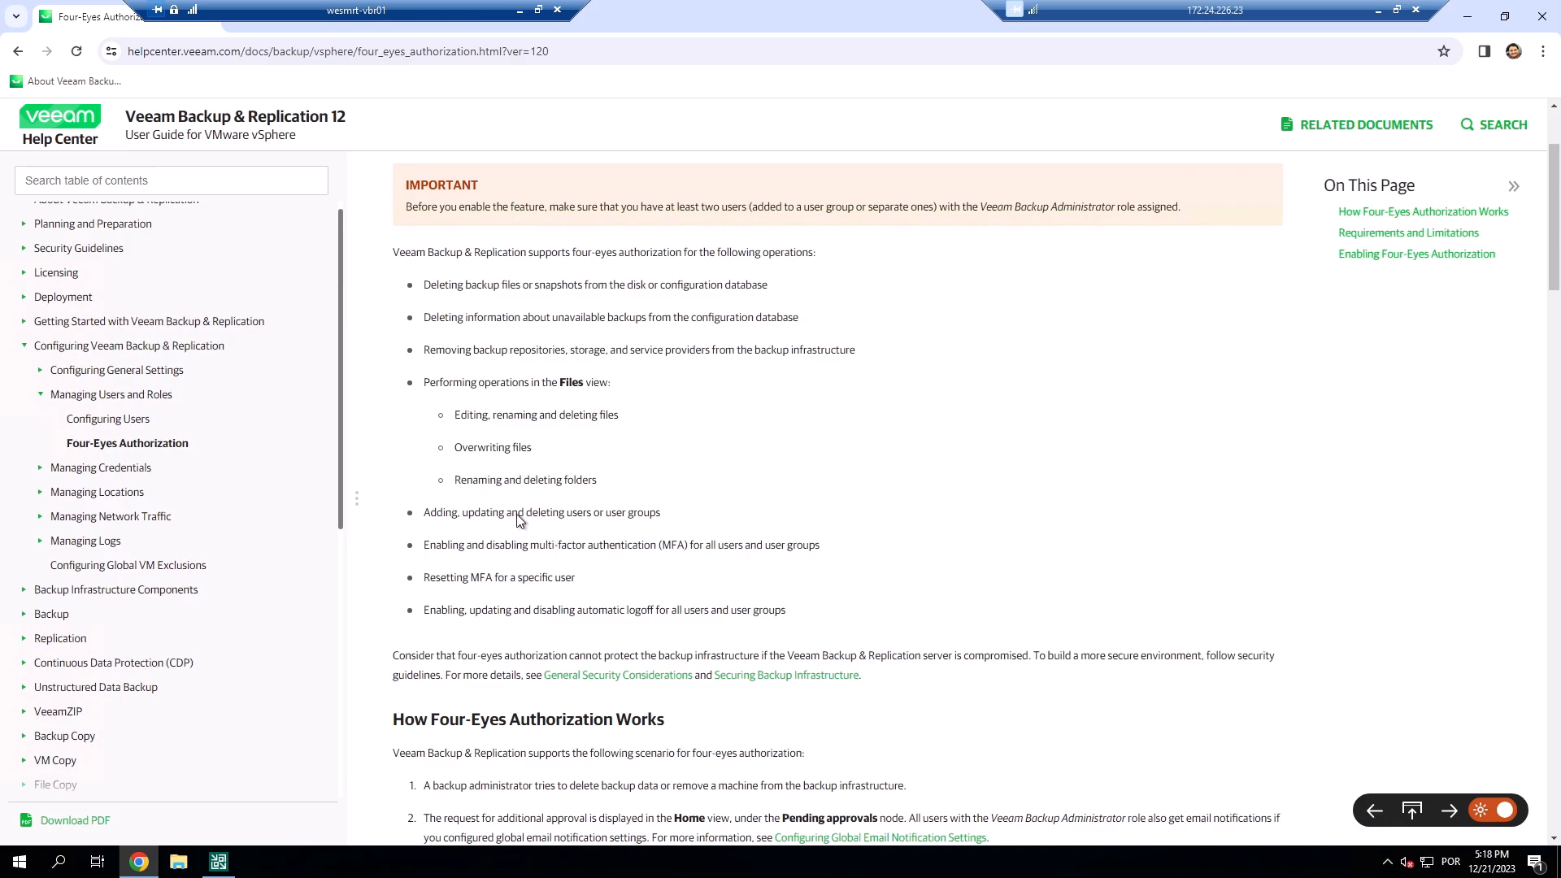
{"action": "left_click_drag", "start_coordinate": [468, 512], "coordinate": [589, 512]}
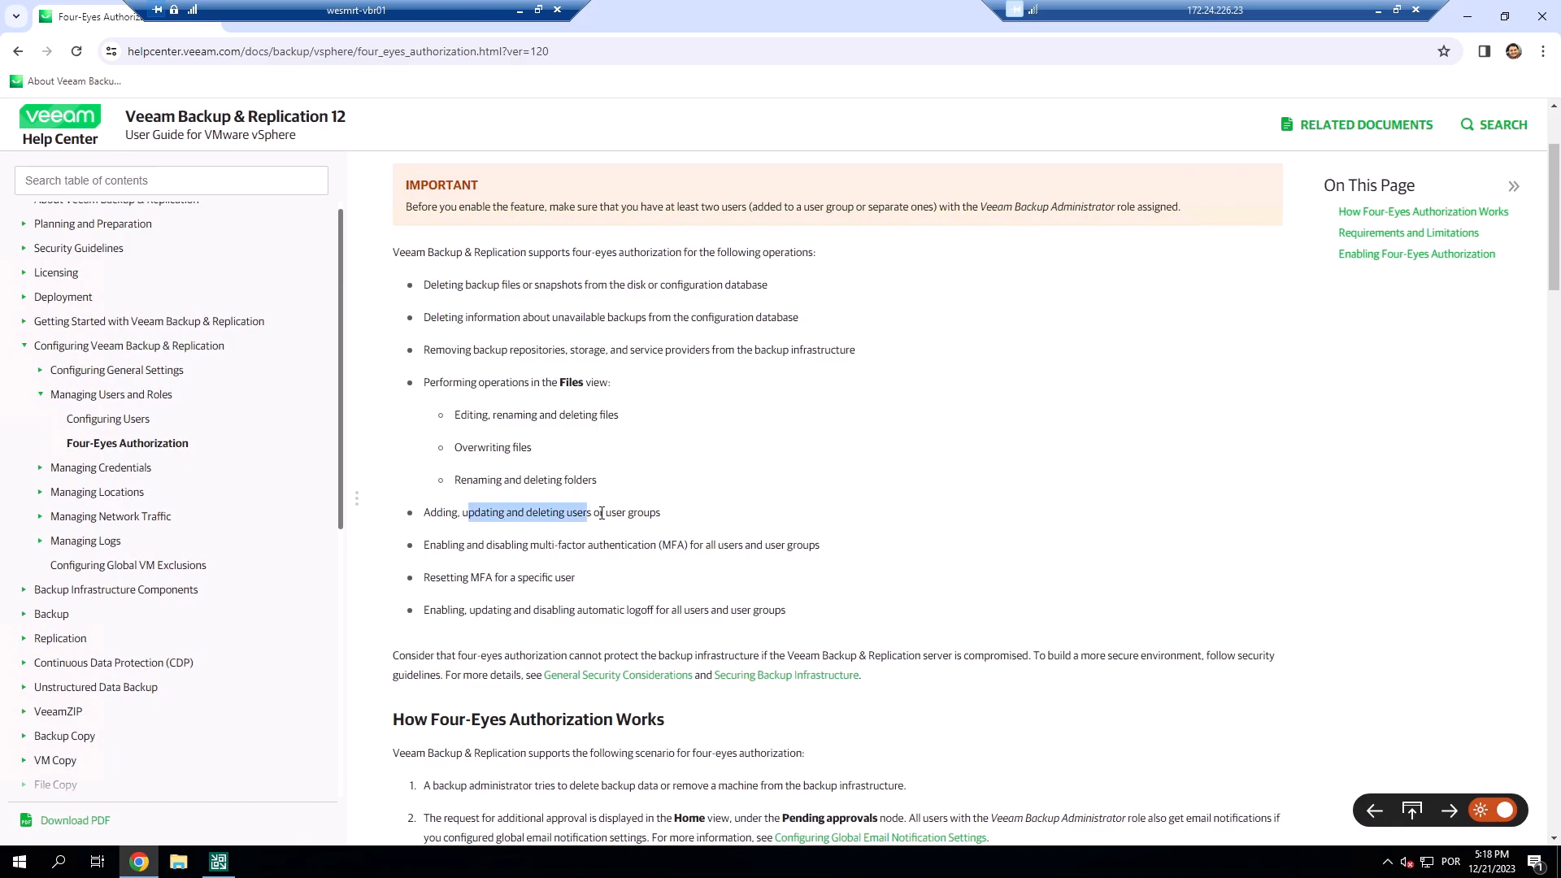
{"action": "left_click", "coordinate": [597, 508]}
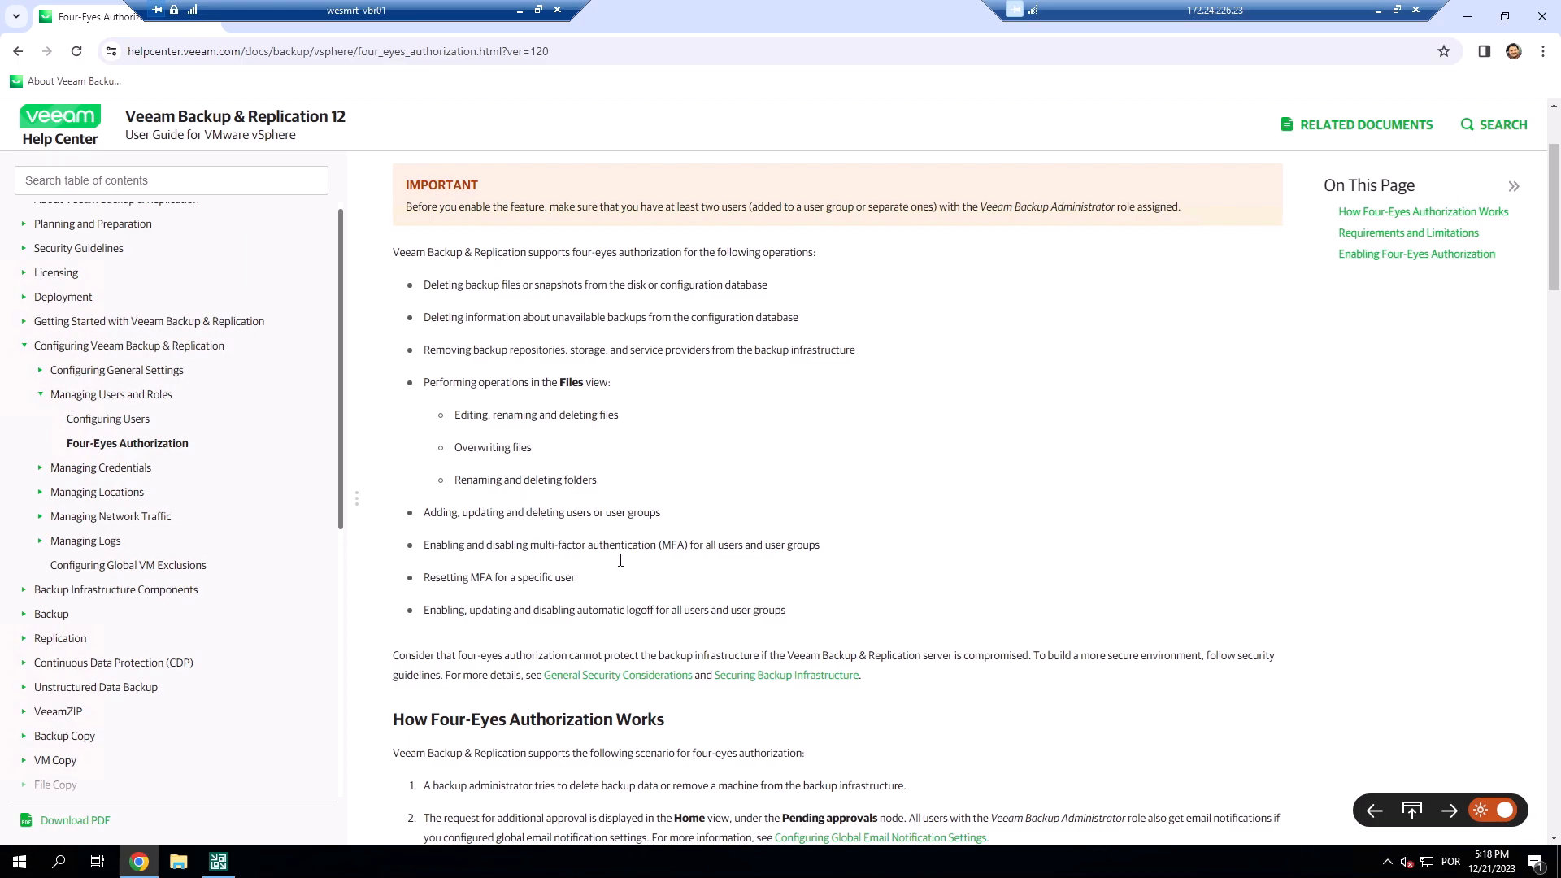
{"action": "left_click_drag", "start_coordinate": [704, 545], "coordinate": [645, 545]}
{"action": "left_click_drag", "start_coordinate": [480, 579], "coordinate": [521, 579]}
{"action": "left_click", "coordinate": [507, 613]}
{"action": "left_click_drag", "start_coordinate": [688, 616], "coordinate": [693, 607]}
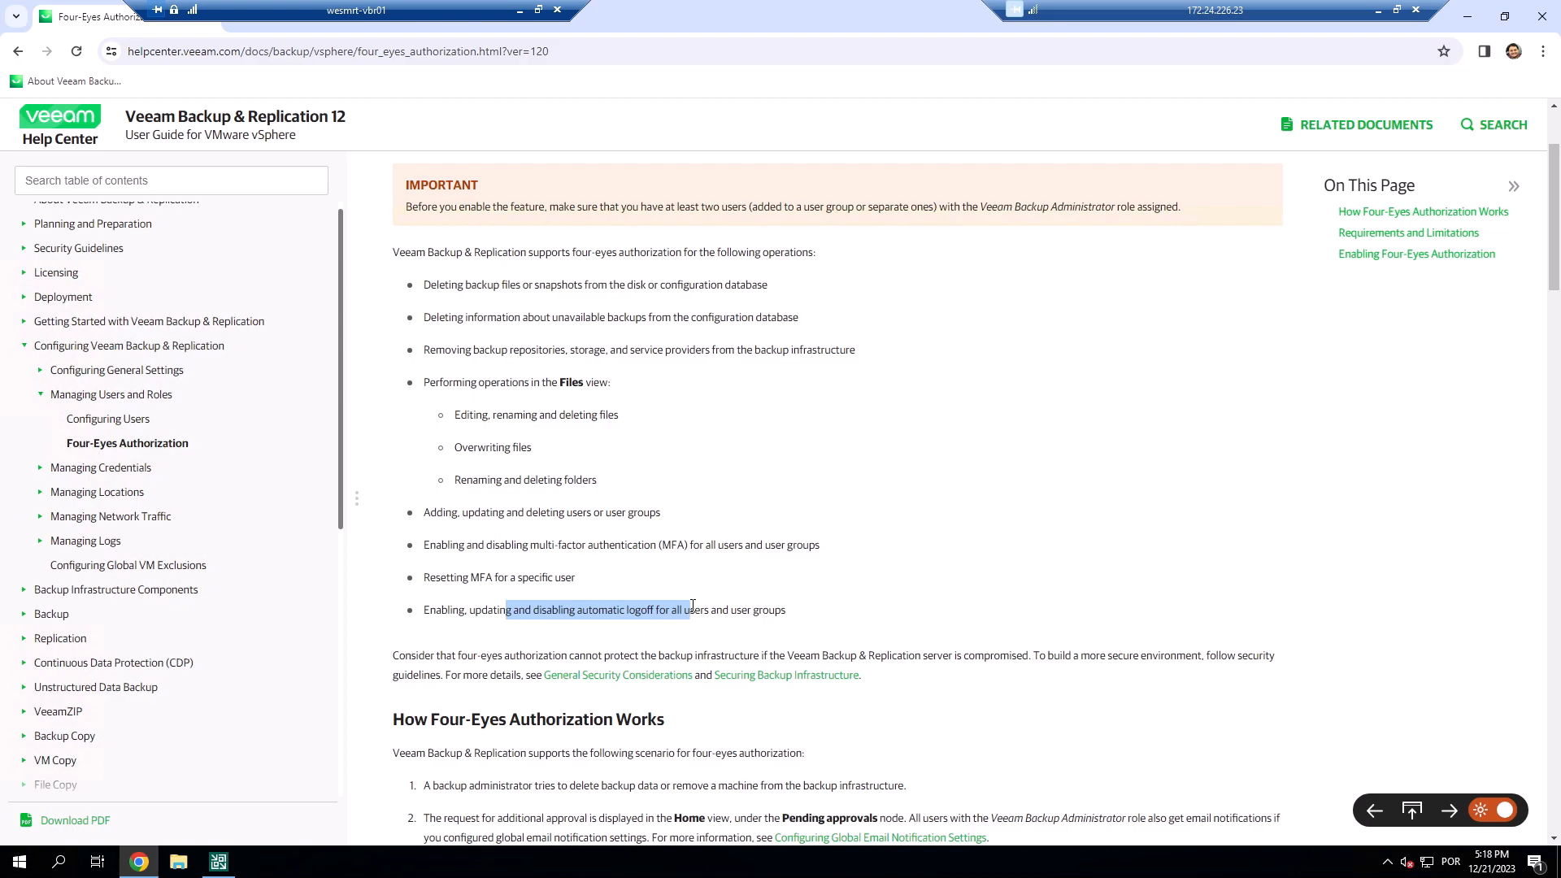
{"action": "left_click", "coordinate": [832, 527]}
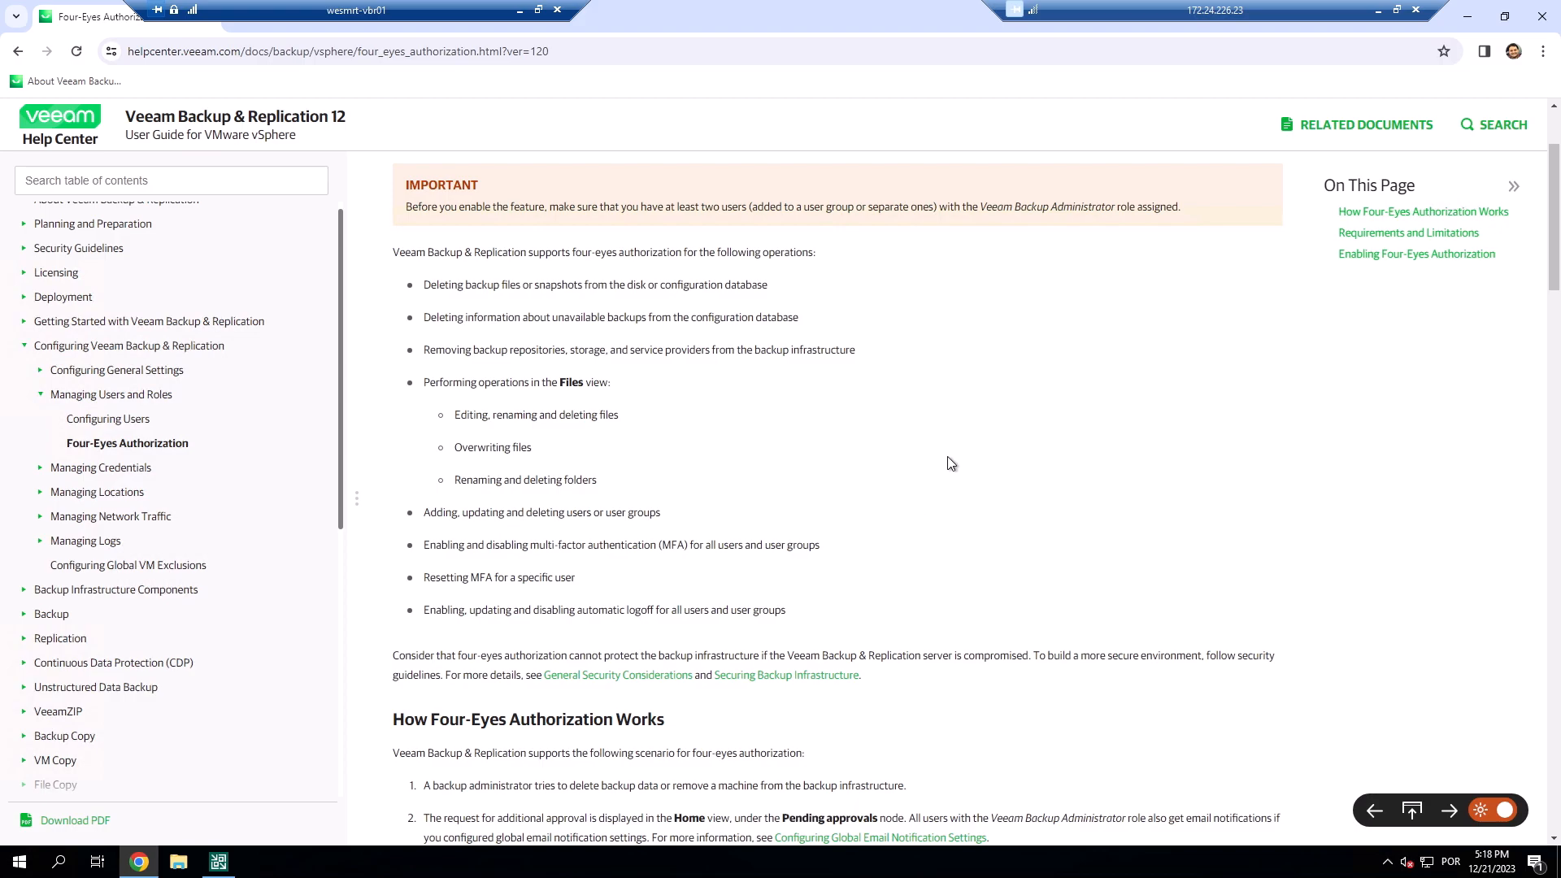
{"action": "scroll", "coordinate": [951, 463], "scroll_direction": "up", "scroll_amount": 2}
{"action": "scroll", "coordinate": [951, 463], "scroll_direction": "down", "scroll_amount": 6}
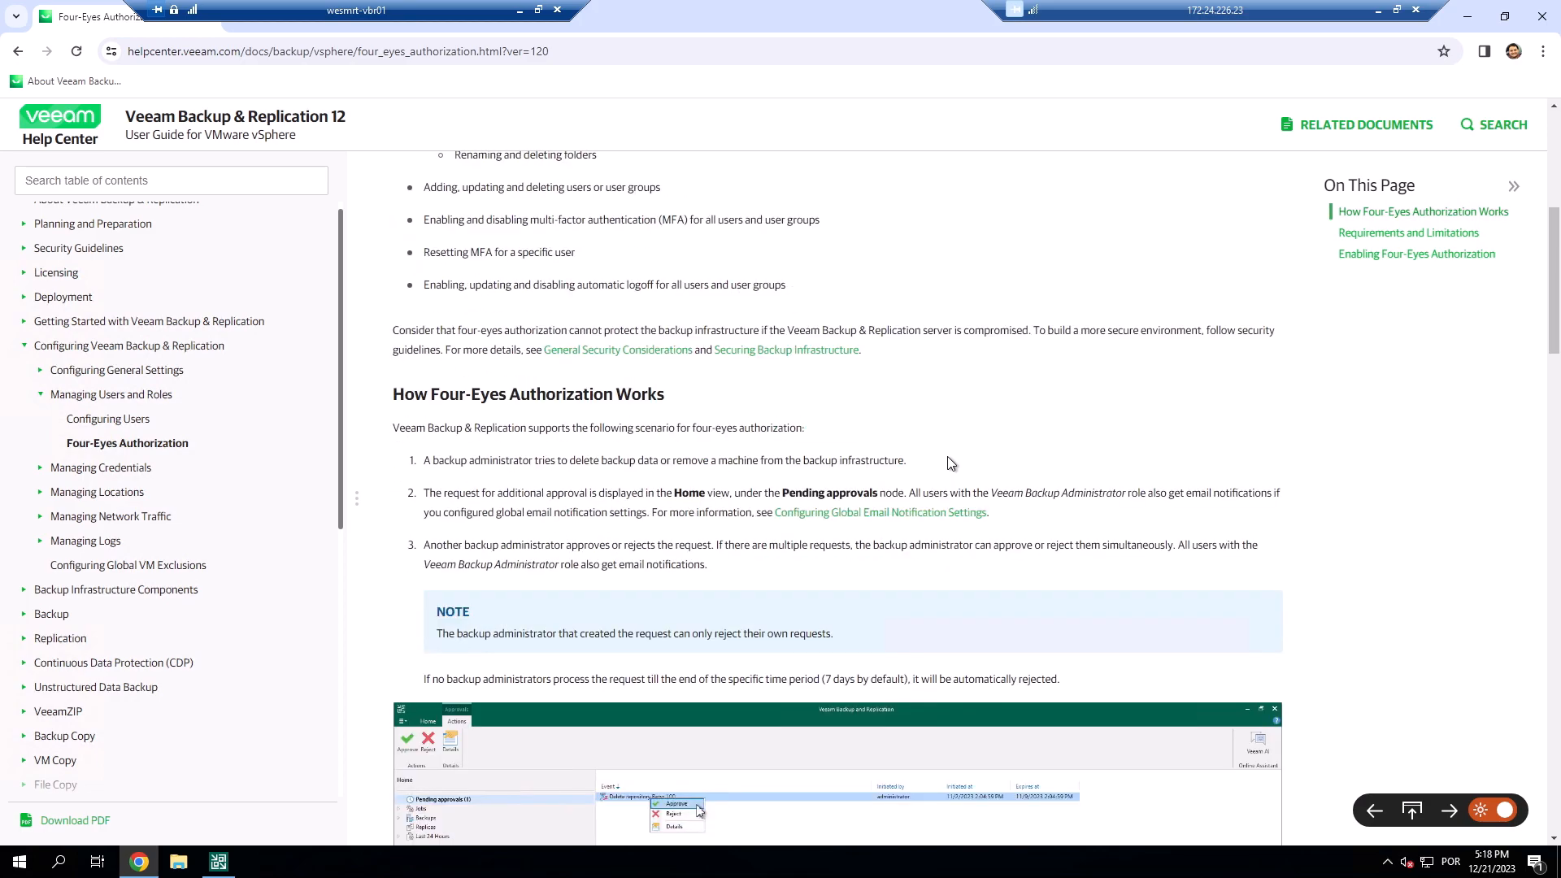
{"action": "scroll", "coordinate": [848, 410], "scroll_direction": "up", "scroll_amount": 4}
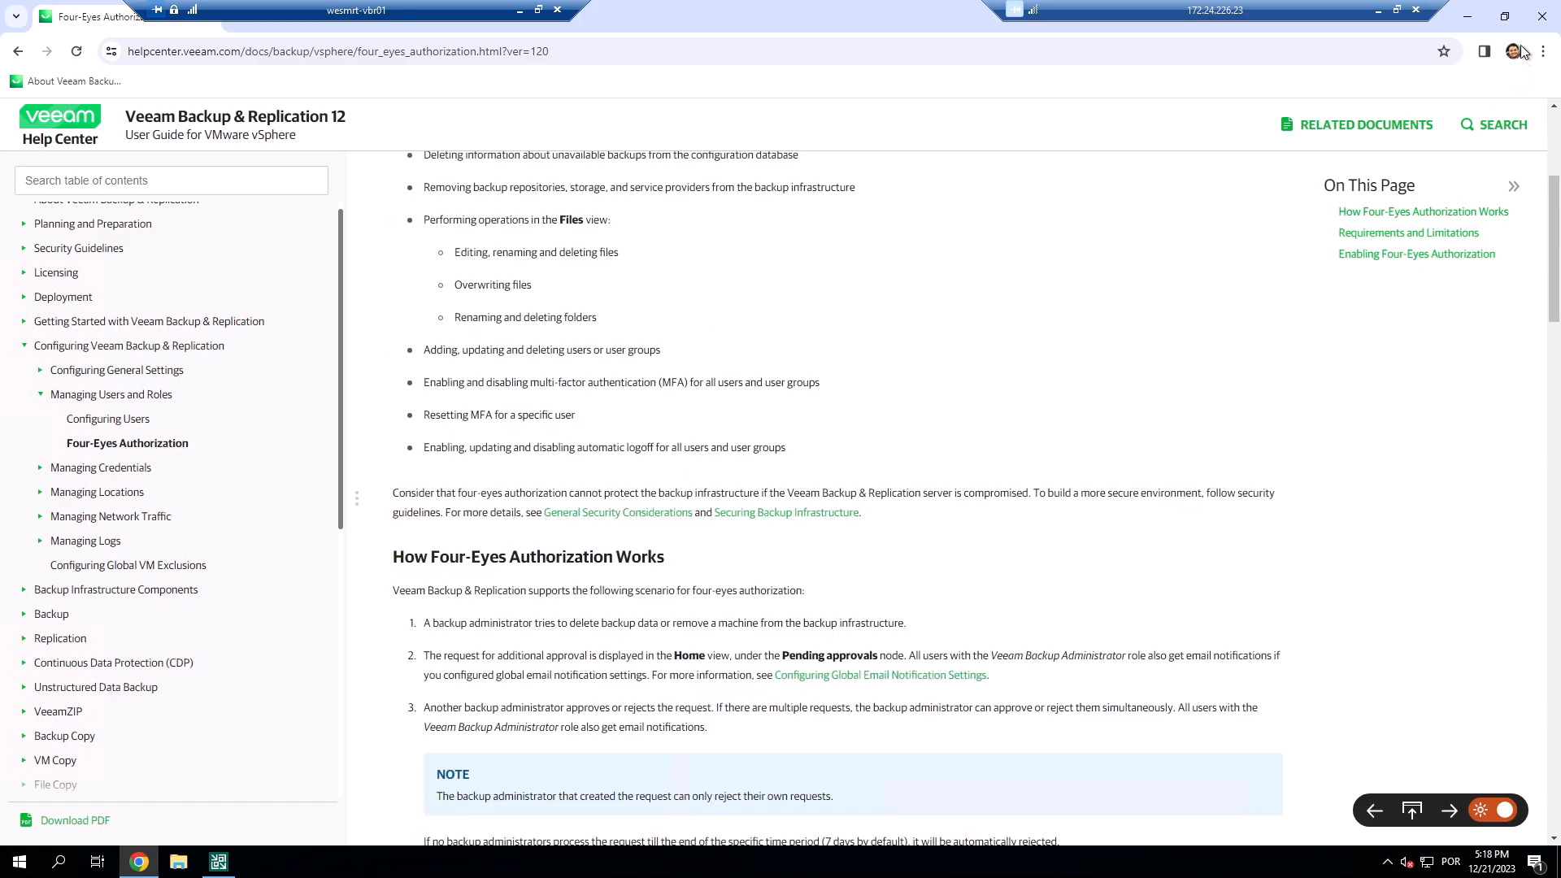
{"action": "left_click", "coordinate": [1468, 16]}
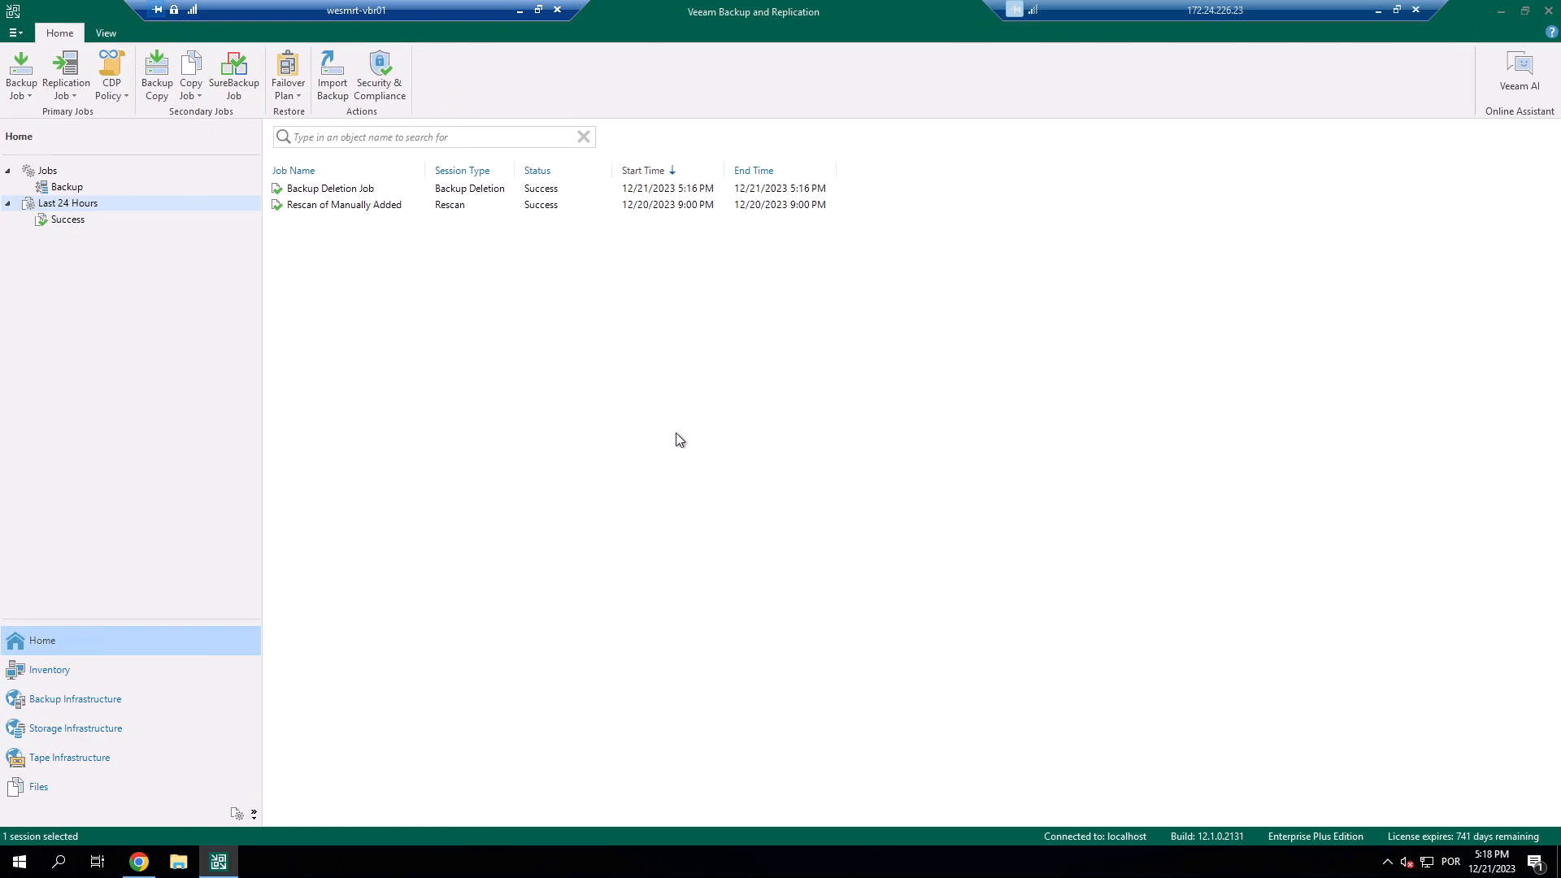